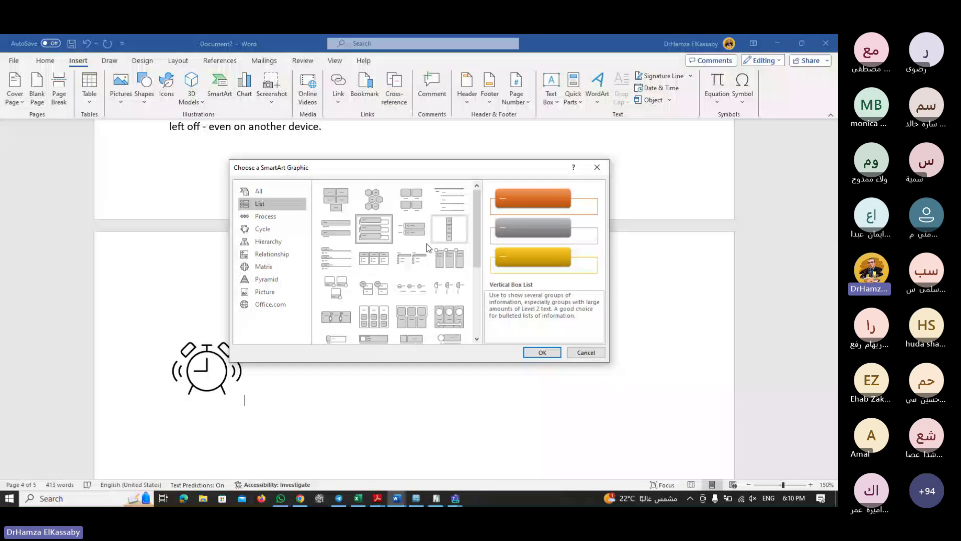
# - Insert the Continuous Picture List layout from the SmartArt List category, after previewing Grouped List
pyautogui.click(383, 324)
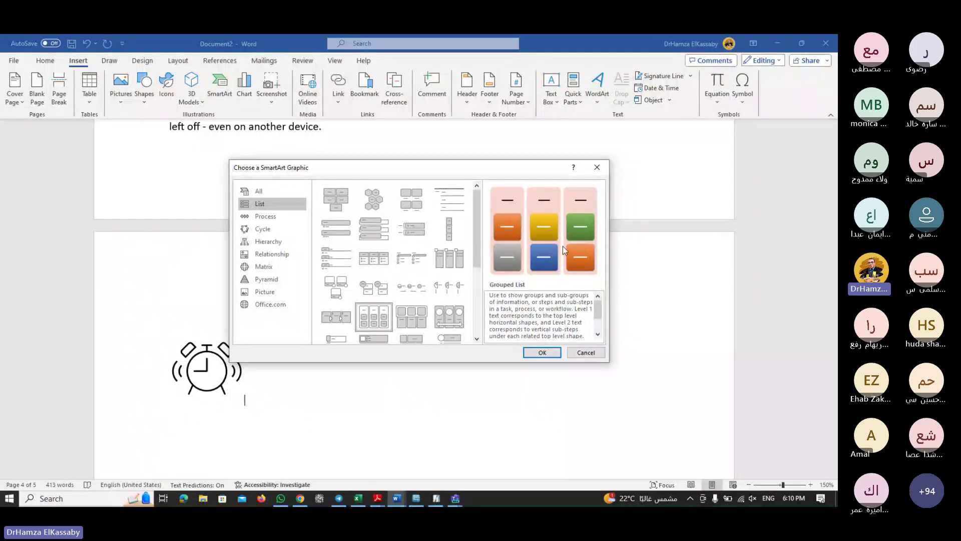
pyautogui.click(442, 326)
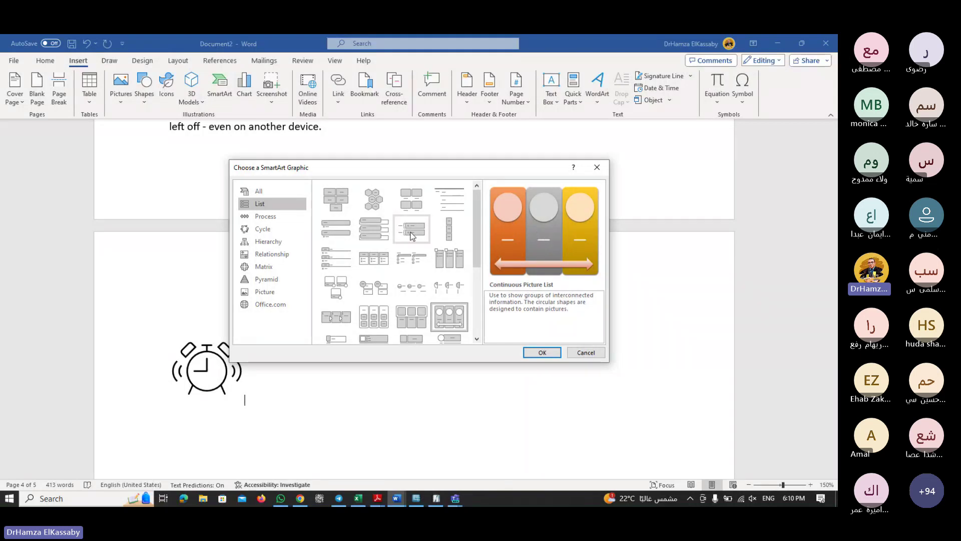
pyautogui.click(541, 353)
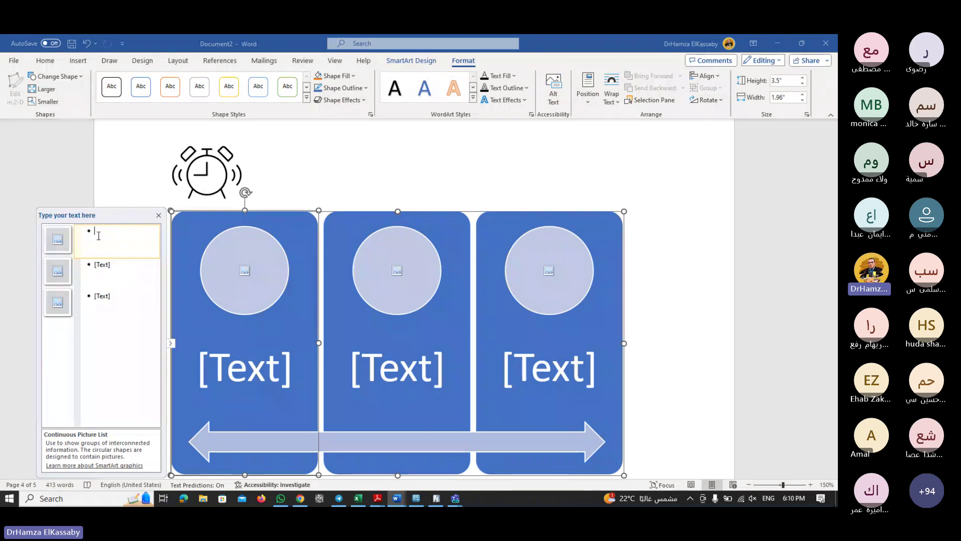
# - Type الموضوع1 as the first panel's label
pyautogui.write('hg')
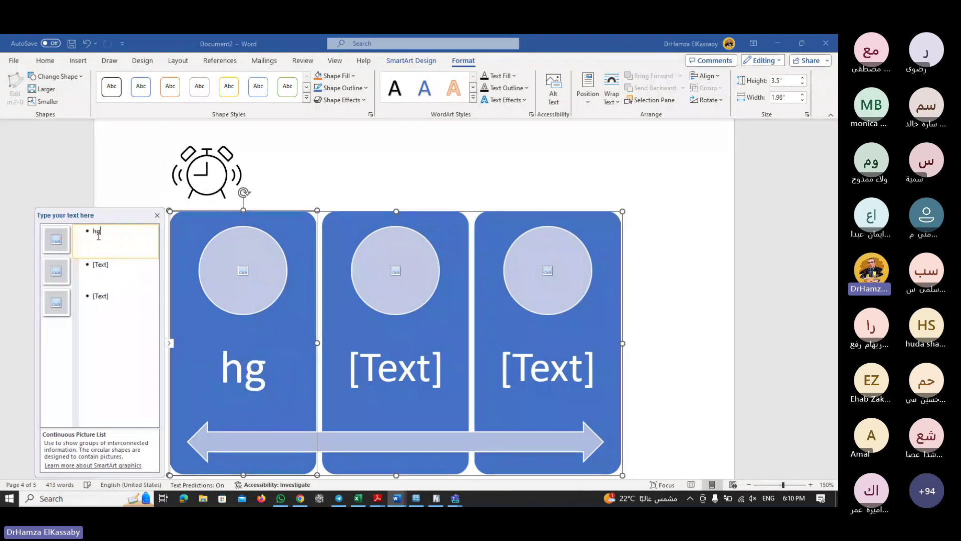
pyautogui.press('BackSpace')
pyautogui.press('BackSpace')
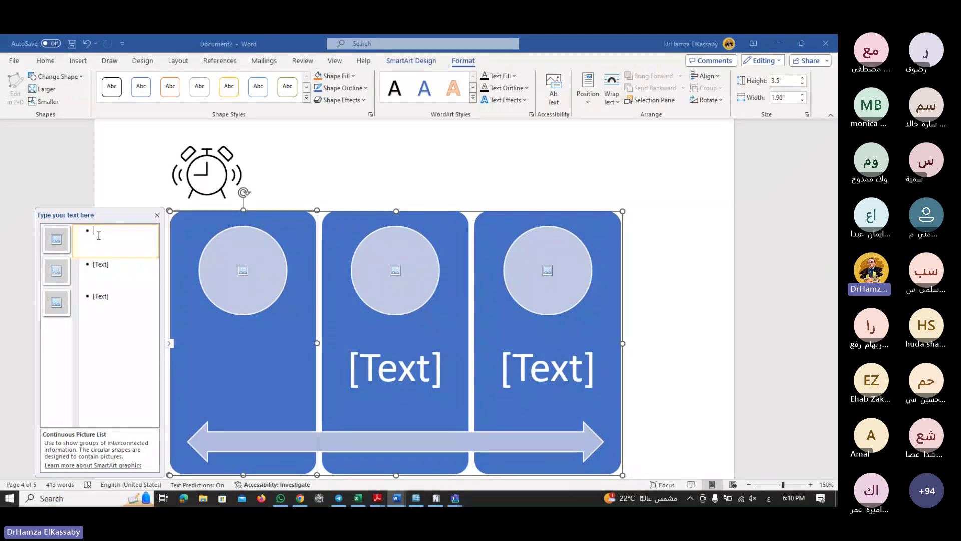
pyautogui.write('الموضو')
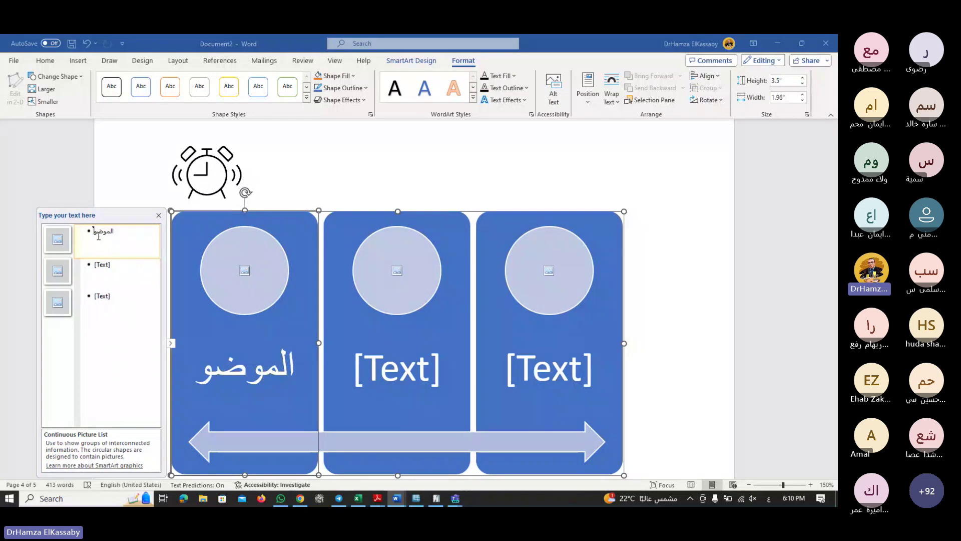
pyautogui.write('ع1')
# - Copy the label into the second panel and change it to الموضوع2
pyautogui.doubleClick(98, 237)
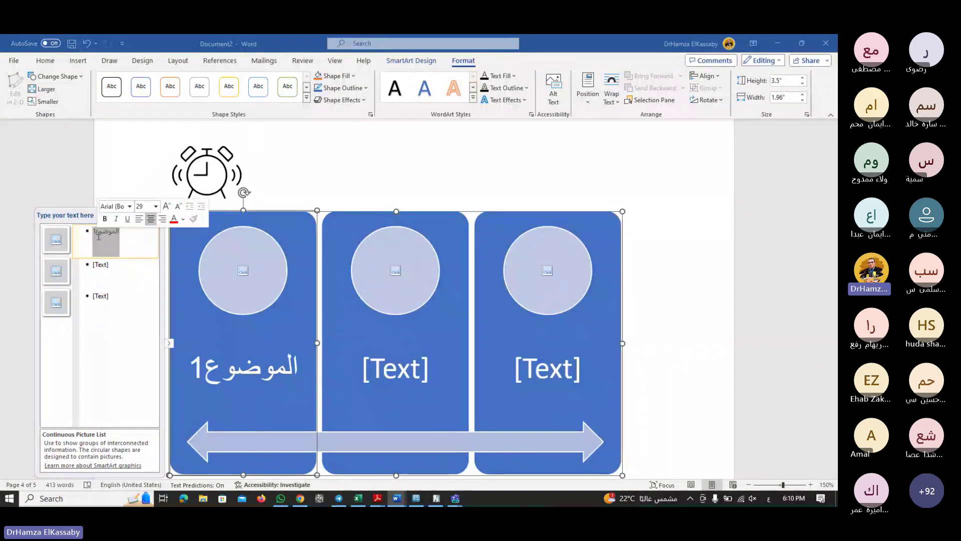
pyautogui.hotkey('ctrl', 'c')
pyautogui.click(101, 268)
pyautogui.hotkey('ctrl', 'v')
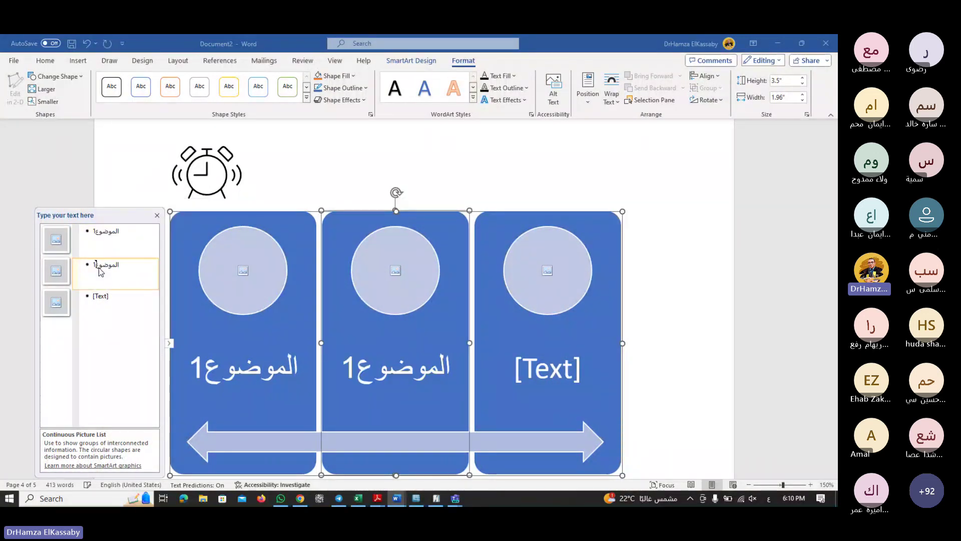
pyautogui.press('BackSpace')
pyautogui.write('2')
# - Paste the label into the third panel and change it to الموضوع3
pyautogui.click(99, 296)
pyautogui.hotkey('ctrl', 'v')
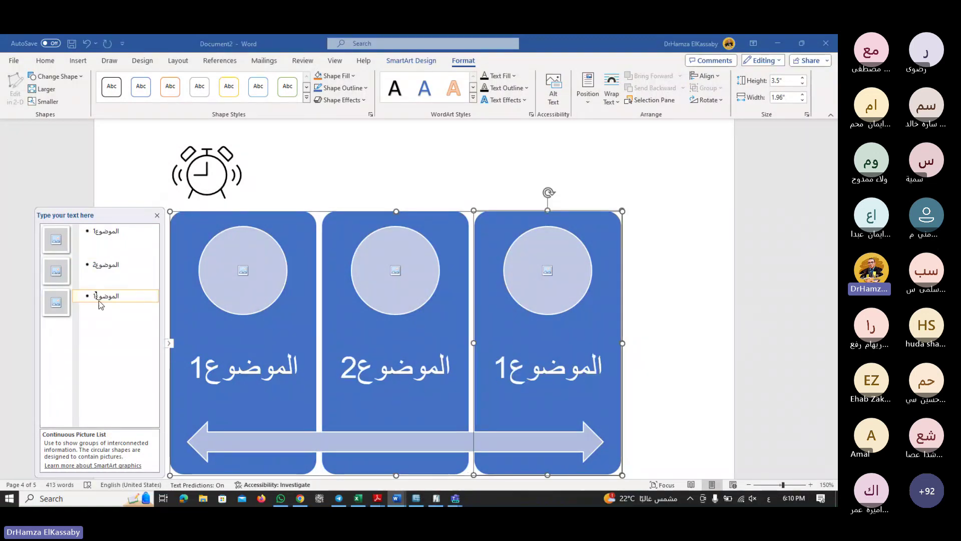
pyautogui.press('BackSpace')
pyautogui.write('4')
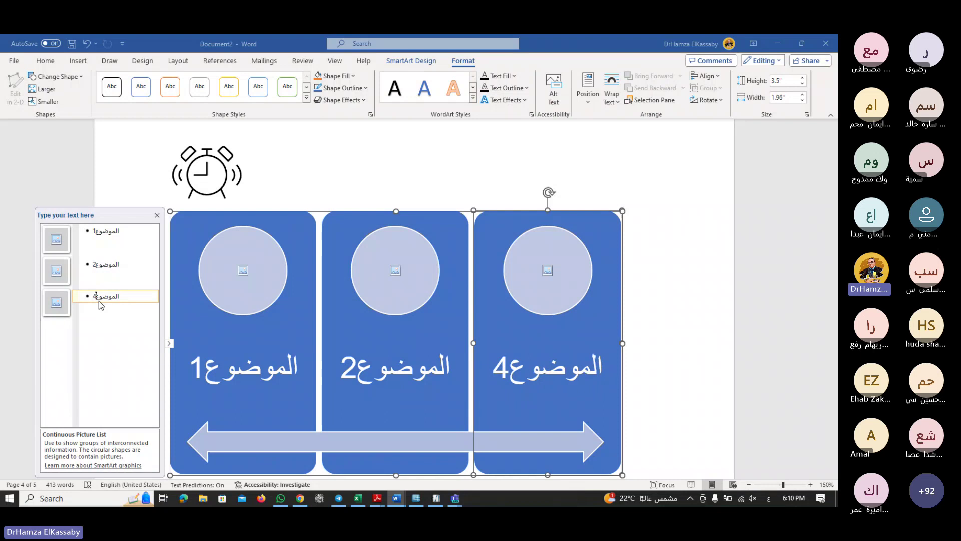
pyautogui.press('BackSpace')
pyautogui.write('3')
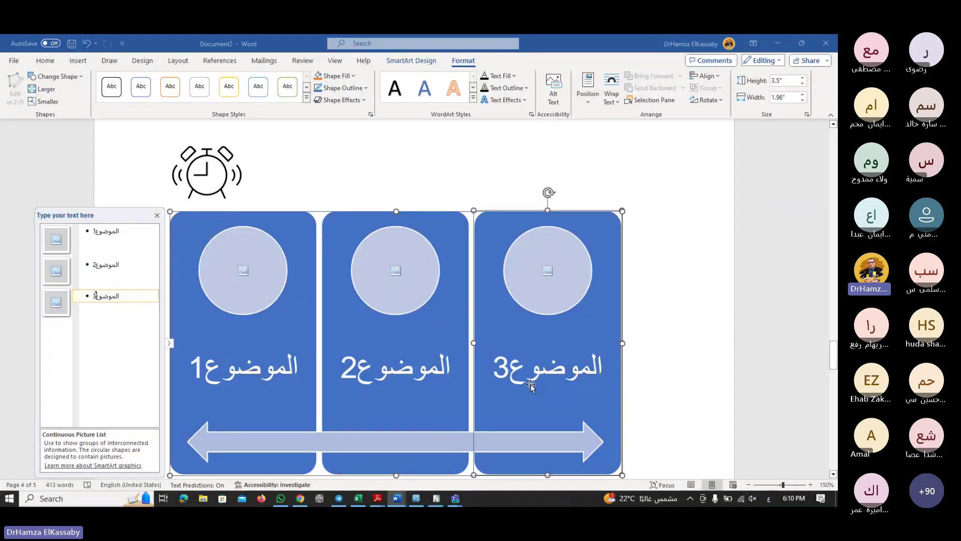
# - Fill the first circle with Picture1.png from the Desktop's Access folder
pyautogui.click(242, 272)
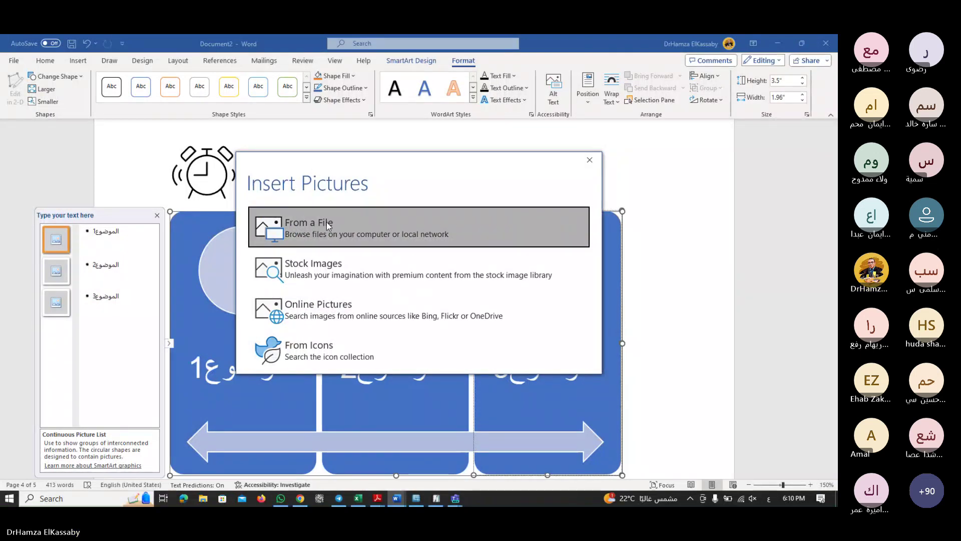
pyautogui.click(326, 224)
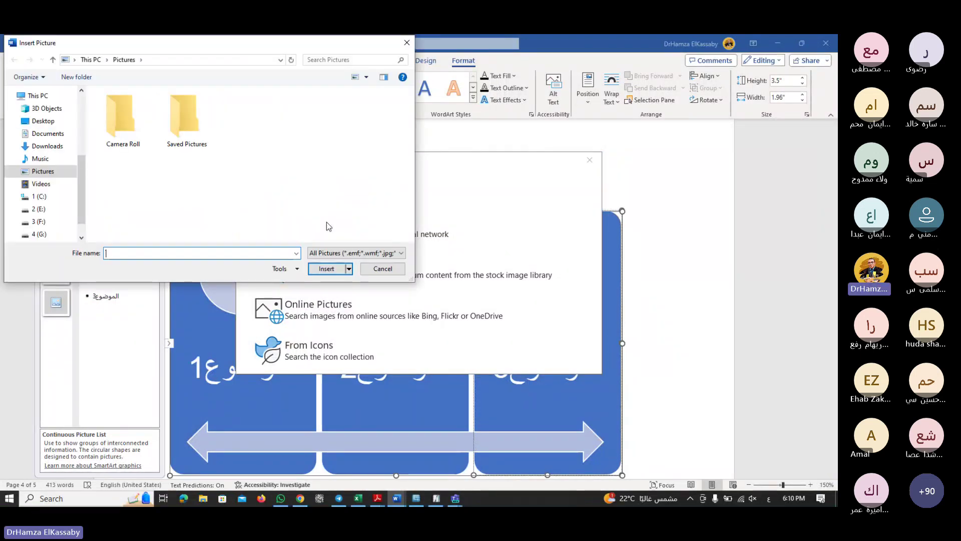
pyautogui.click(45, 121)
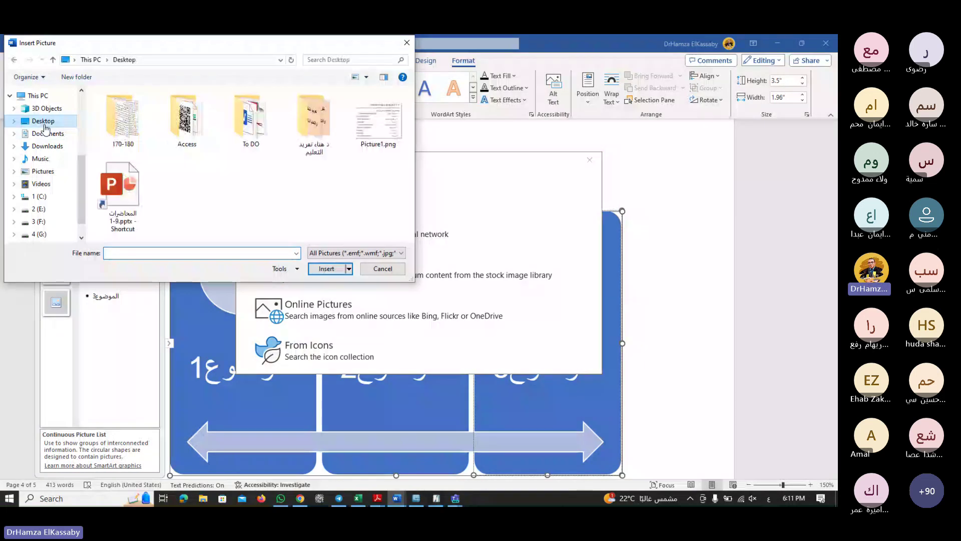
pyautogui.doubleClick(203, 129)
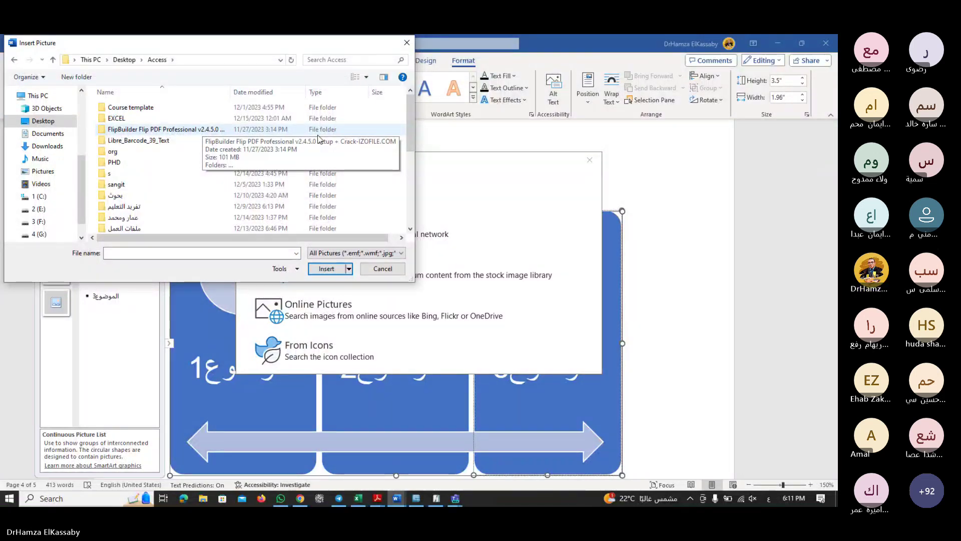
pyautogui.moveTo(415, 115); pyautogui.dragTo(414, 166)
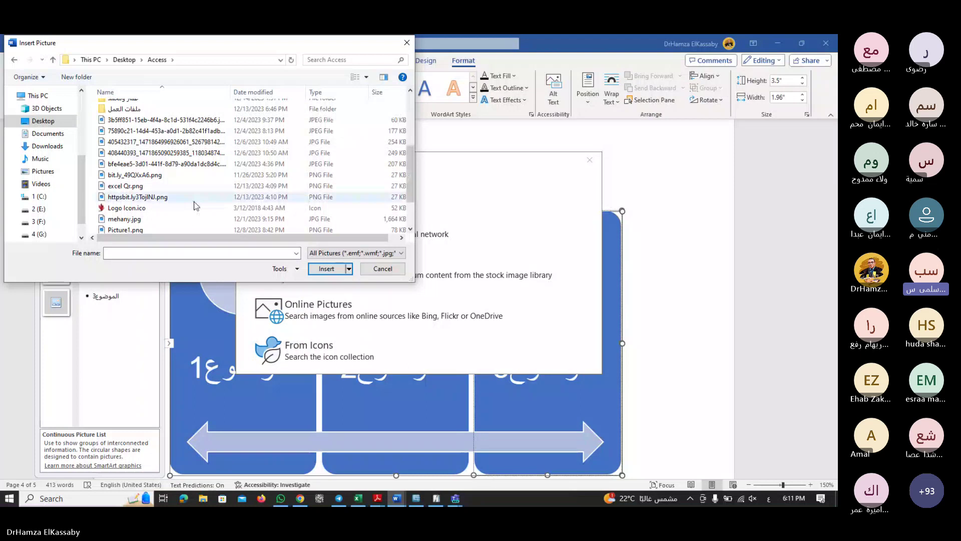
pyautogui.click(184, 230)
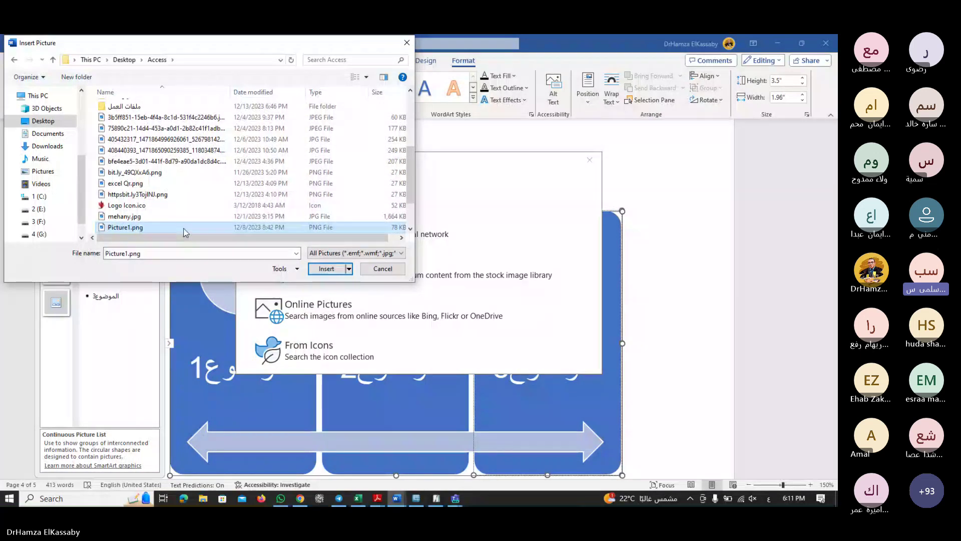
pyautogui.click(383, 76)
pyautogui.click(327, 268)
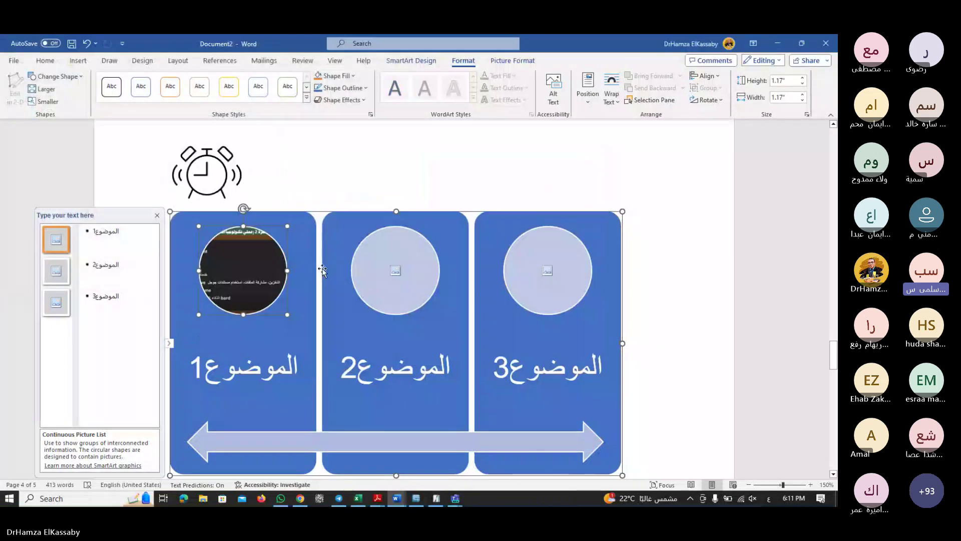
# - Fill the second circle with the excel Qr.png image
pyautogui.click(395, 270)
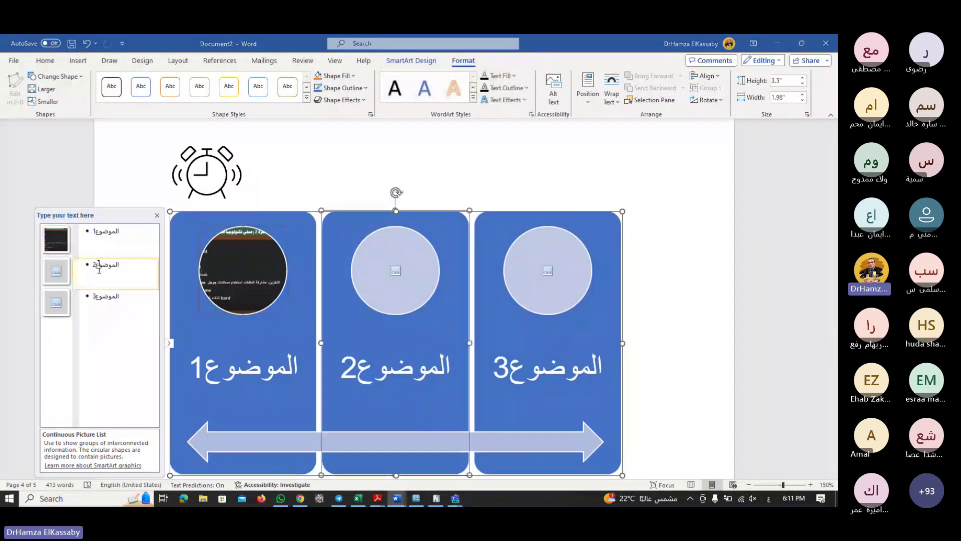
pyautogui.click(358, 220)
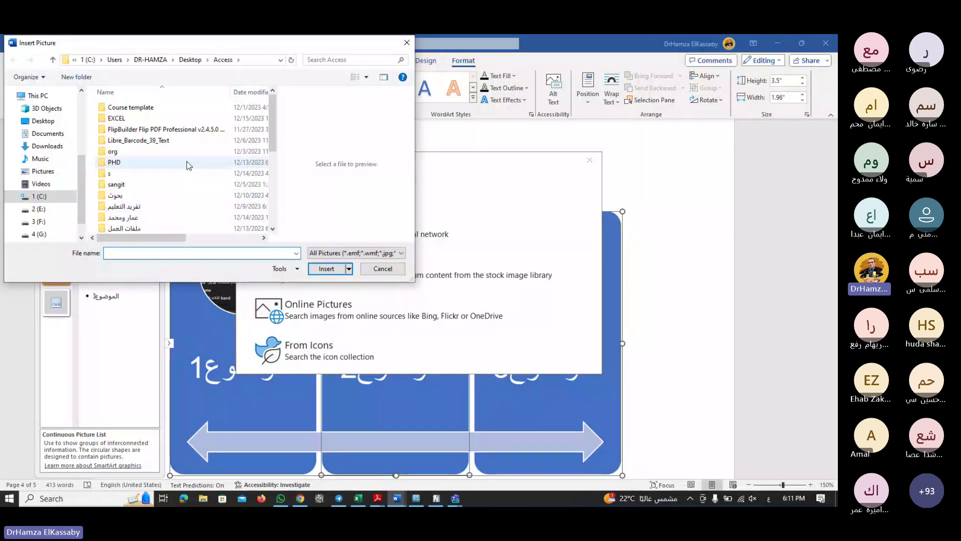
pyautogui.click(194, 152)
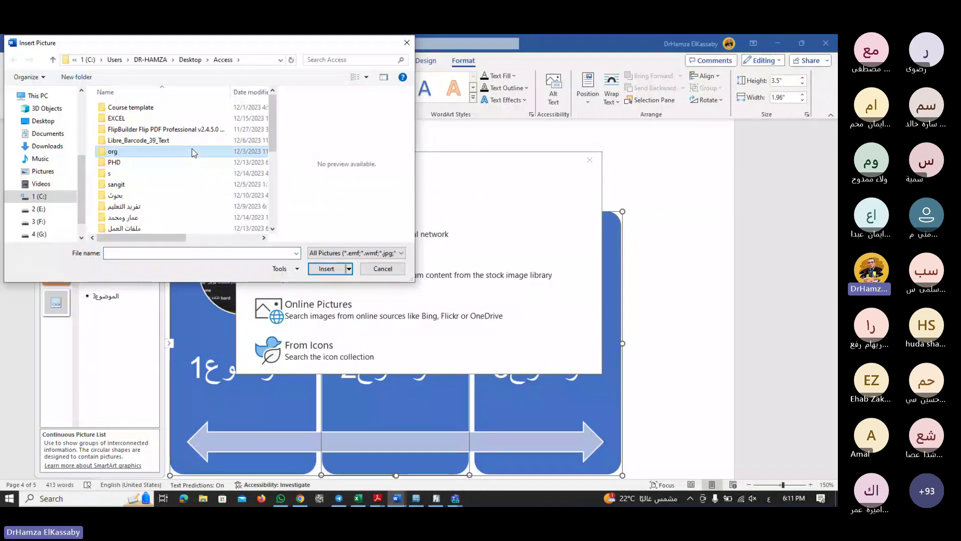
pyautogui.click(191, 130)
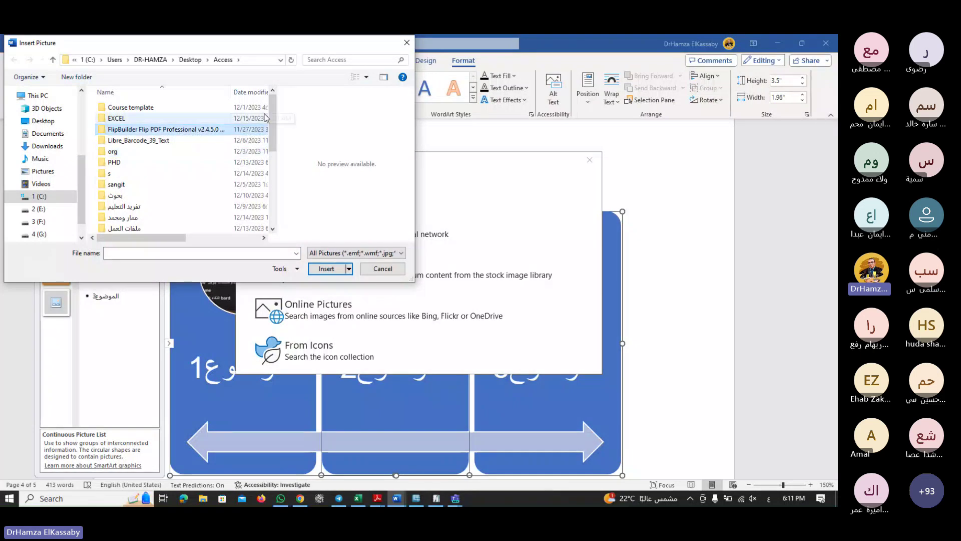
pyautogui.moveTo(268, 112); pyautogui.dragTo(272, 175)
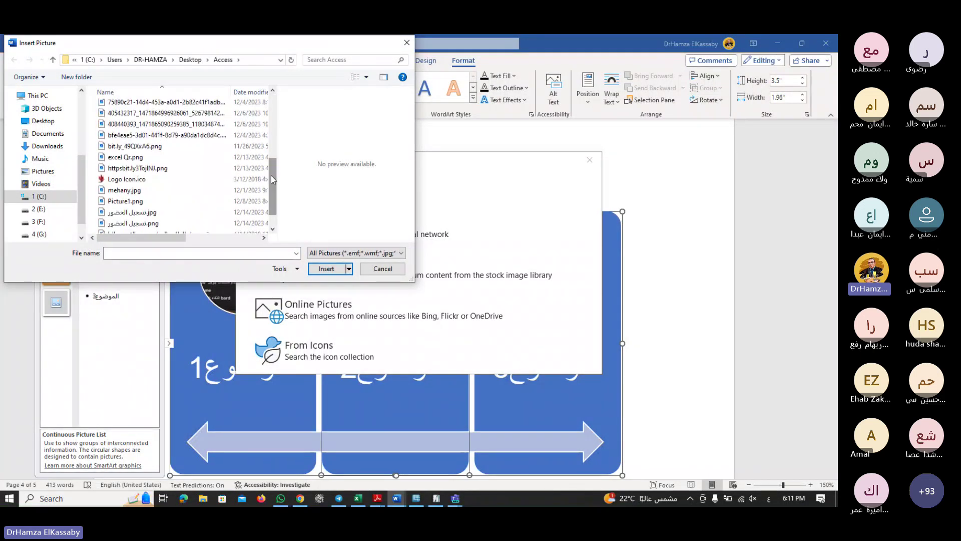
pyautogui.click(169, 154)
pyautogui.click(326, 269)
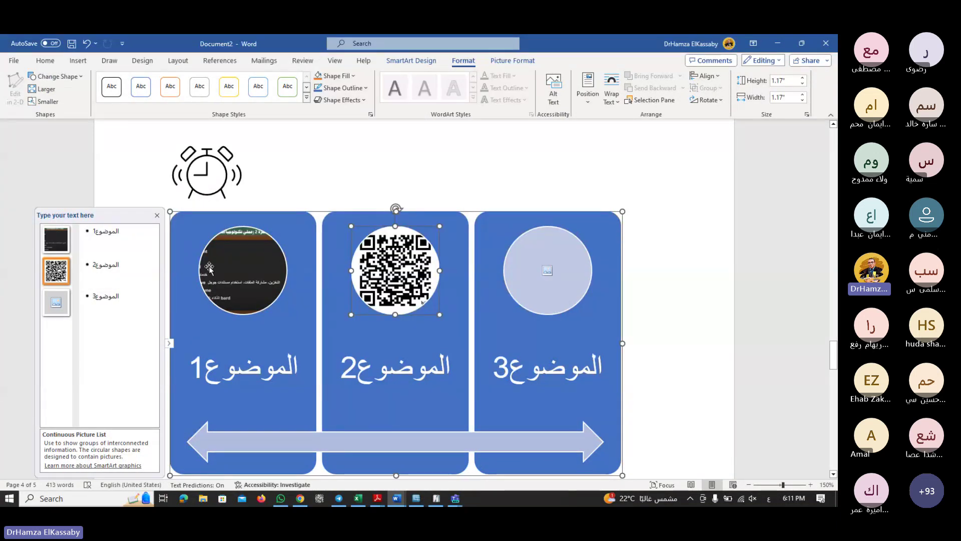
# - Fill the third circle with the green QR code httpsbit.ly3TojINJ.png and deselect the SmartArt
pyautogui.click(56, 303)
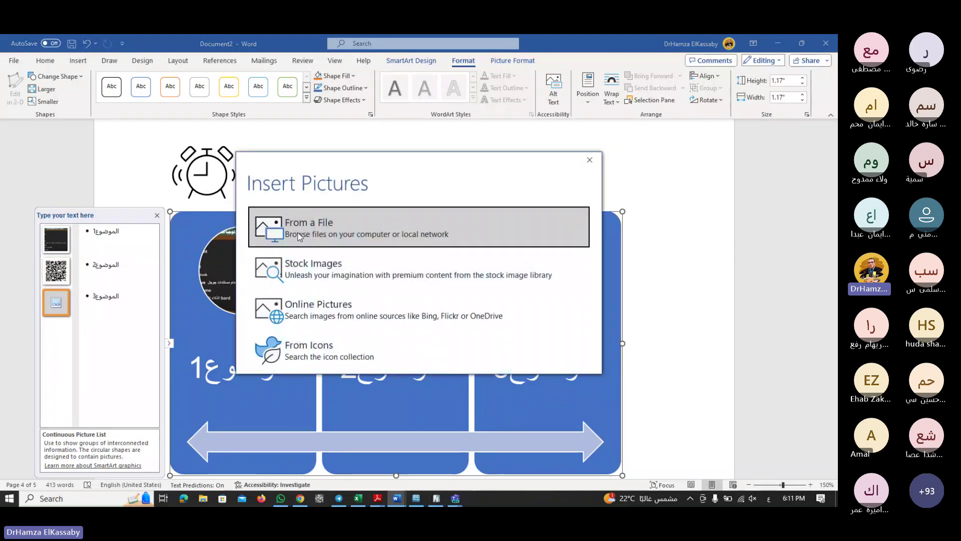
pyautogui.click(305, 226)
pyautogui.click(200, 181)
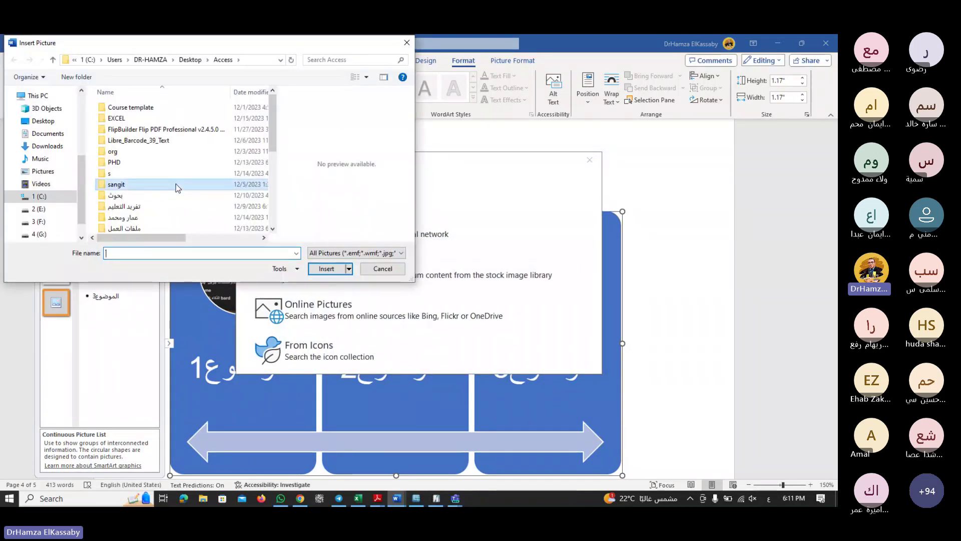
pyautogui.scroll(-5, 274, 101)
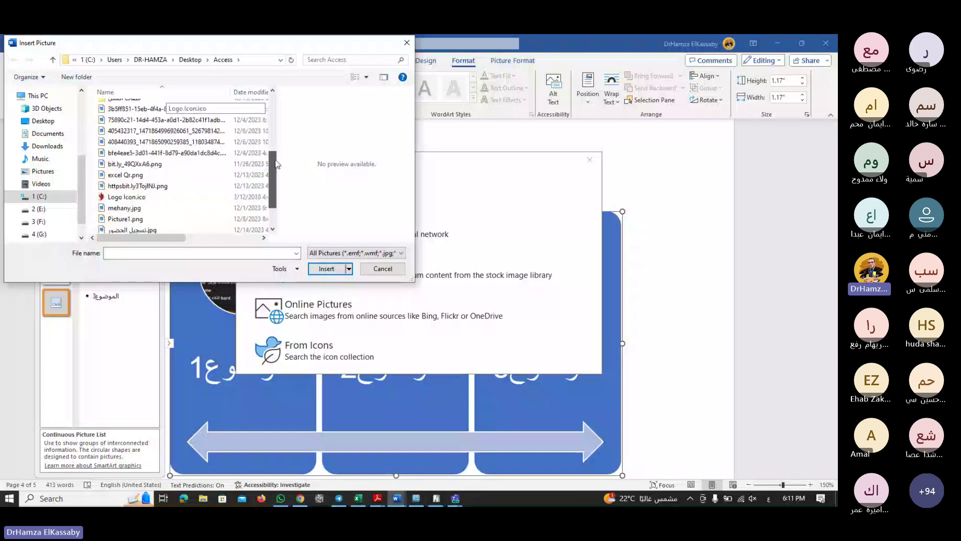
pyautogui.click(170, 174)
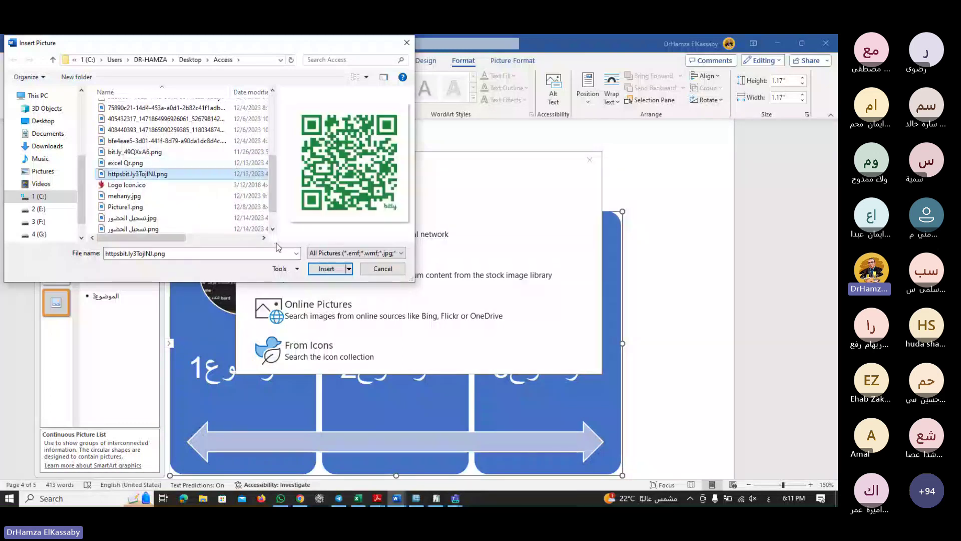
pyautogui.click(326, 268)
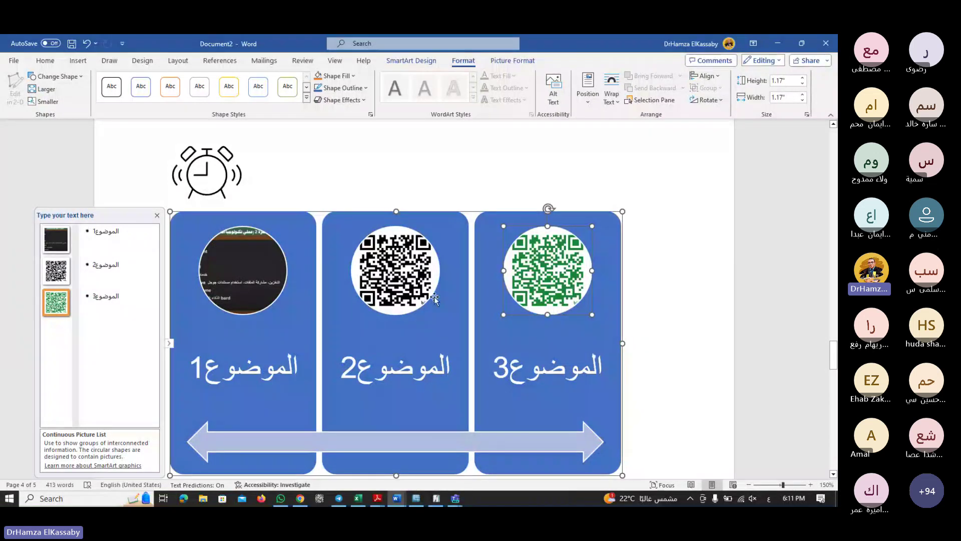
pyautogui.click(271, 142)
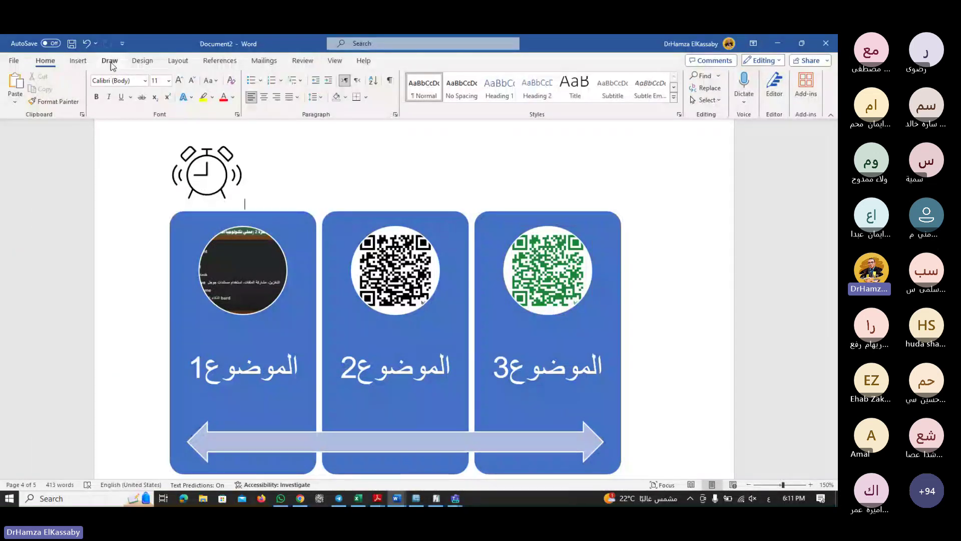
# - Insert the suitcase-packing photo from Stock Images below the alarm clock icon
pyautogui.click(80, 61)
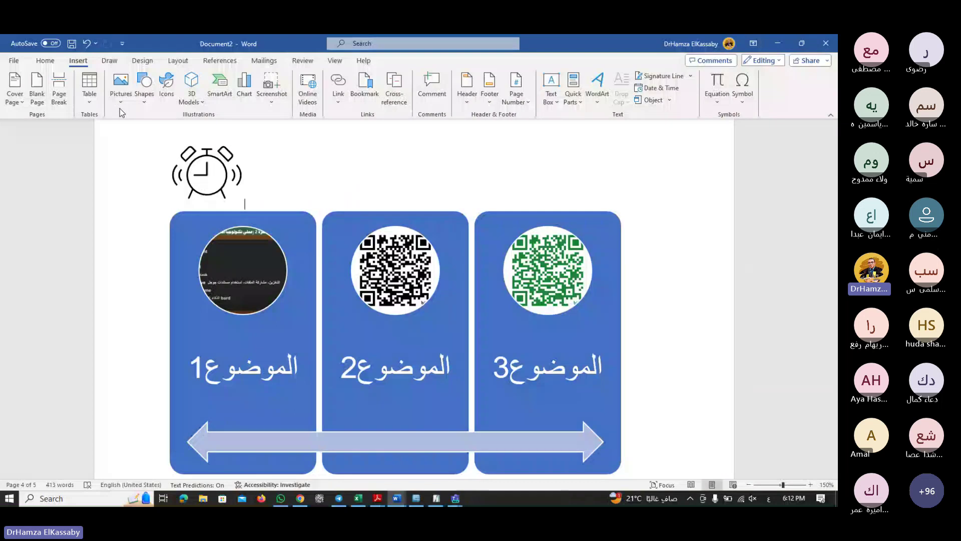
pyautogui.click(50, 63)
pyautogui.click(78, 61)
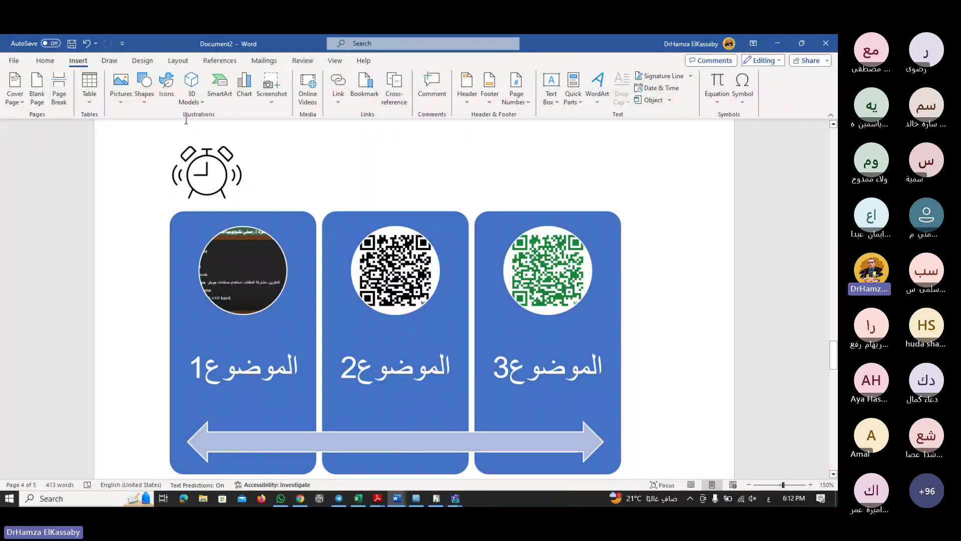
pyautogui.click(121, 91)
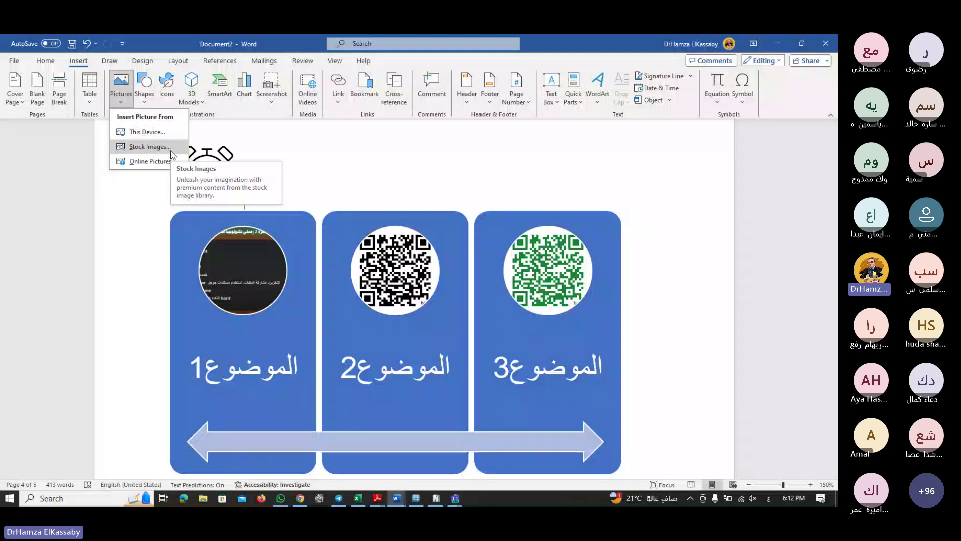
pyautogui.click(149, 147)
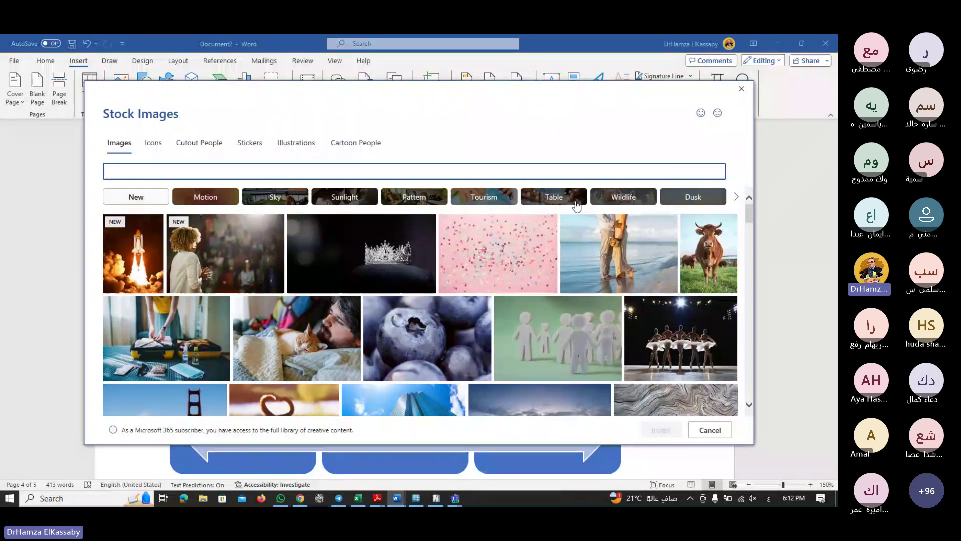
pyautogui.click(186, 330)
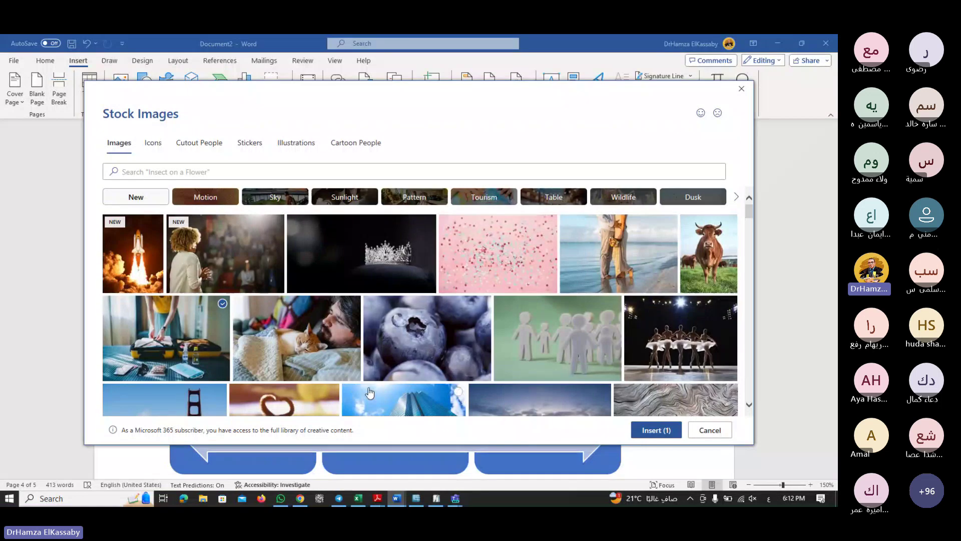
pyautogui.click(656, 429)
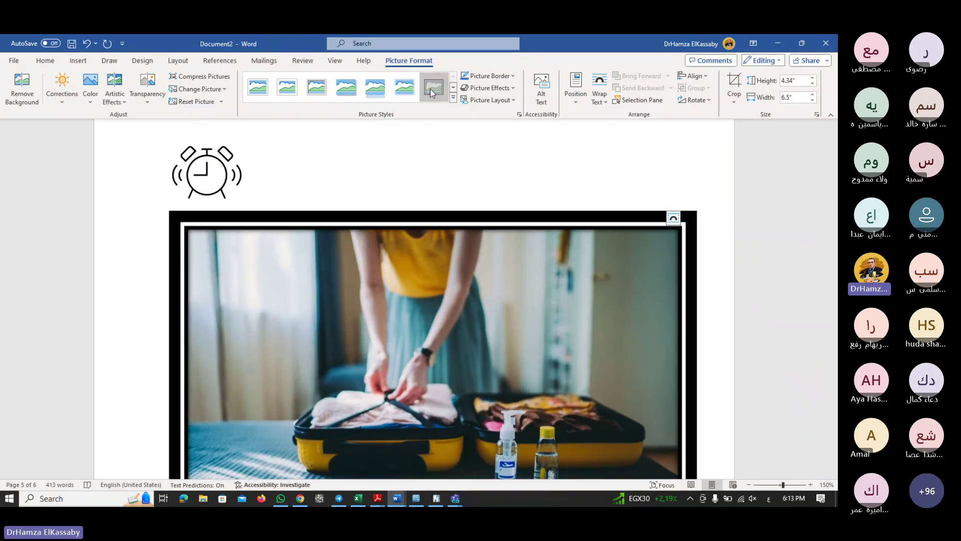
# - Apply the Simple Frame, Black style and crop the photo's top to 6.5 by 2.8 inches
pyautogui.click(431, 89)
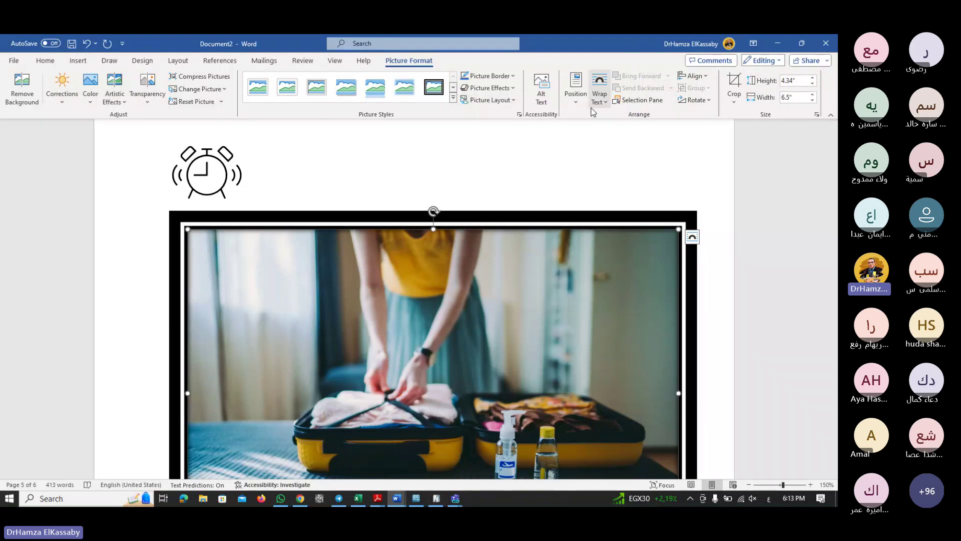
pyautogui.click(734, 103)
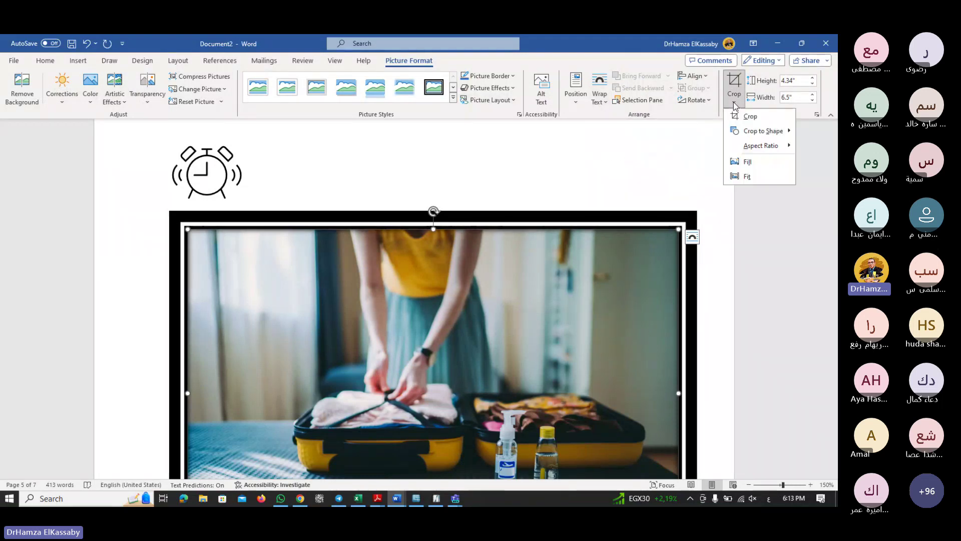
pyautogui.click(749, 116)
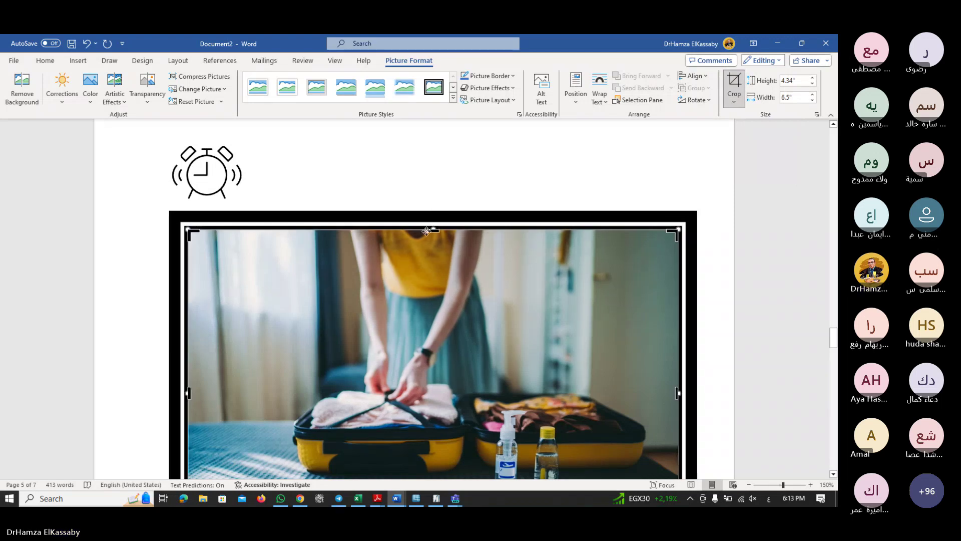
pyautogui.moveTo(416, 226); pyautogui.dragTo(461, 343)
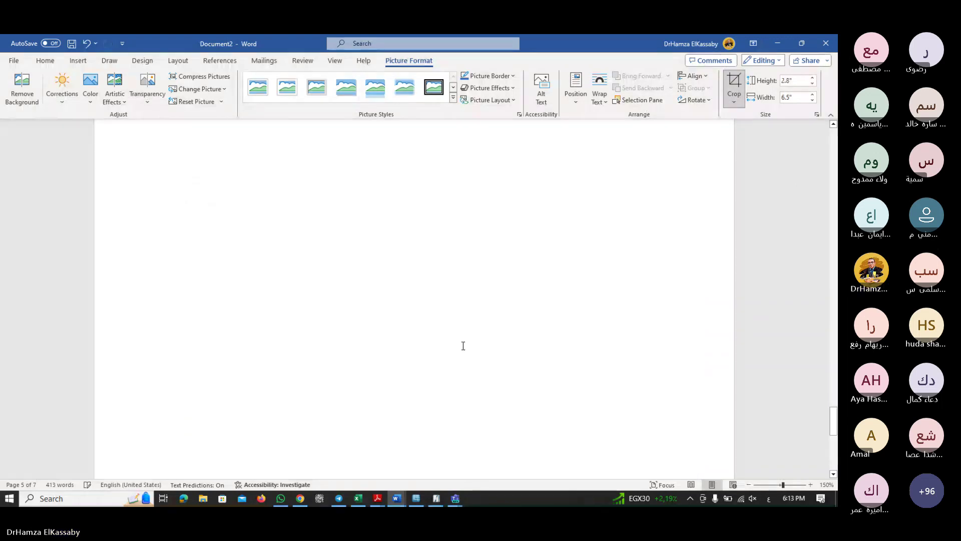
pyautogui.moveTo(835, 404); pyautogui.dragTo(834, 358)
pyautogui.click(632, 327)
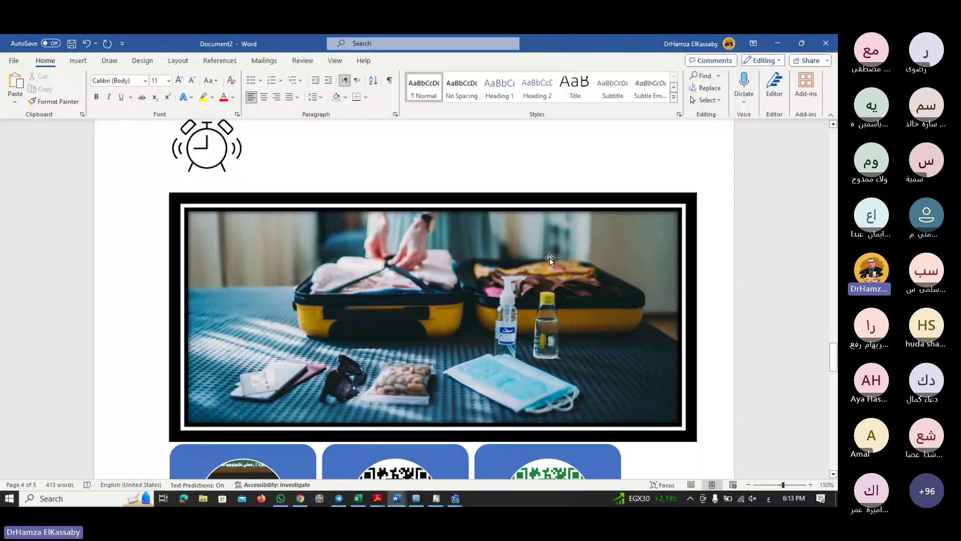
pyautogui.click(223, 267)
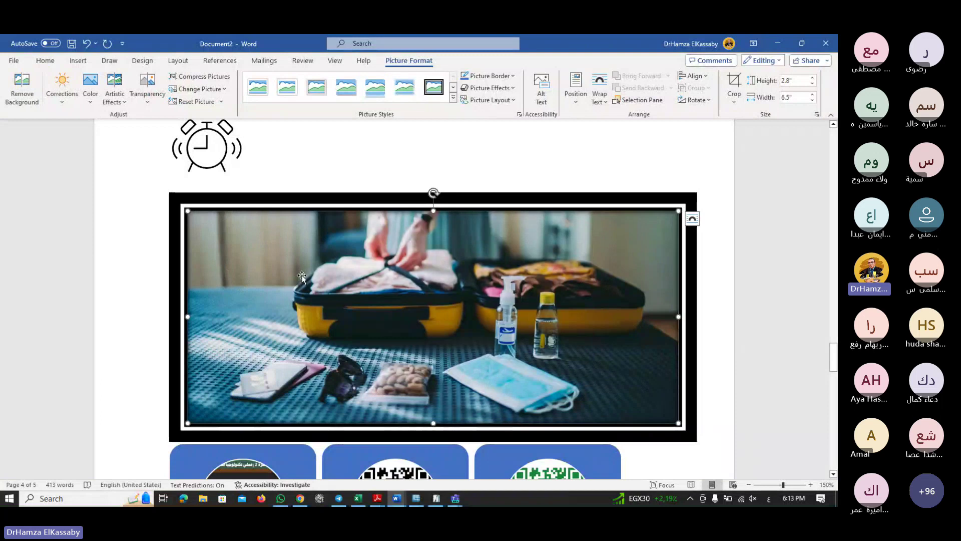
pyautogui.click(731, 103)
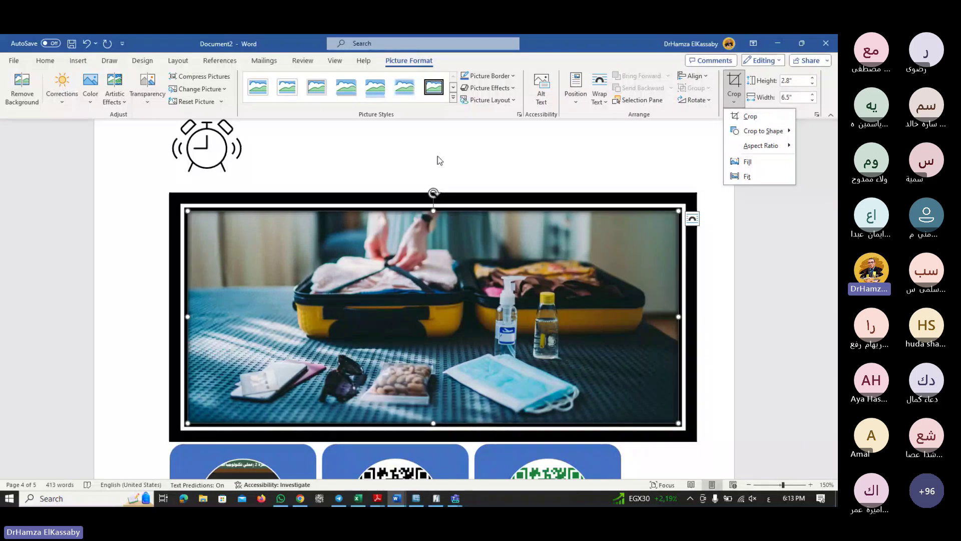
pyautogui.click(440, 263)
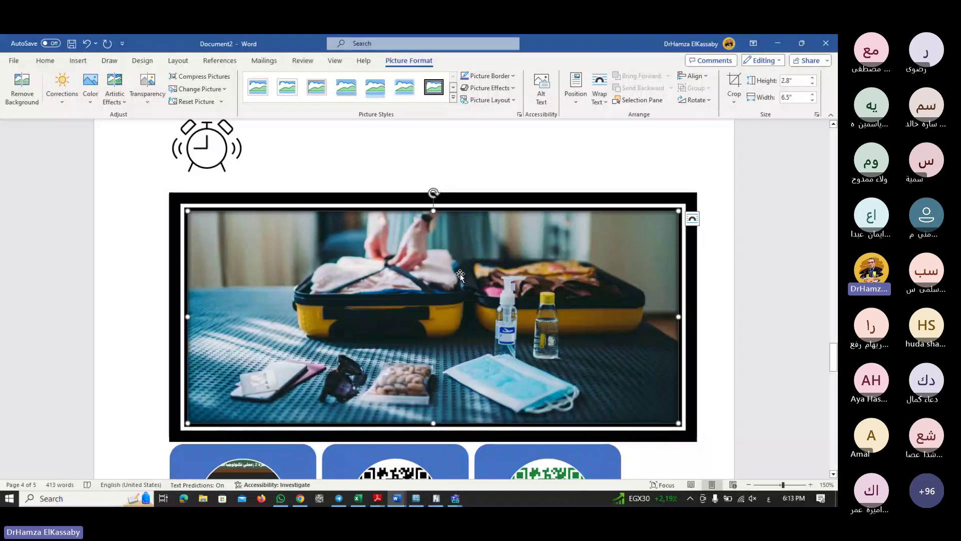
# - Leave the photo's text wrapping unchanged and bring up the Insert Chart dialog
pyautogui.click(600, 102)
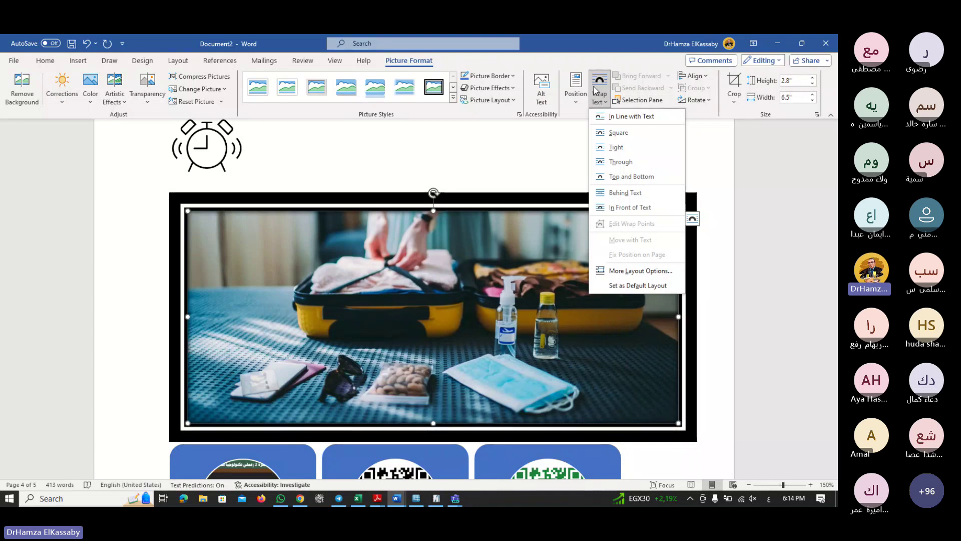
pyautogui.click(568, 65)
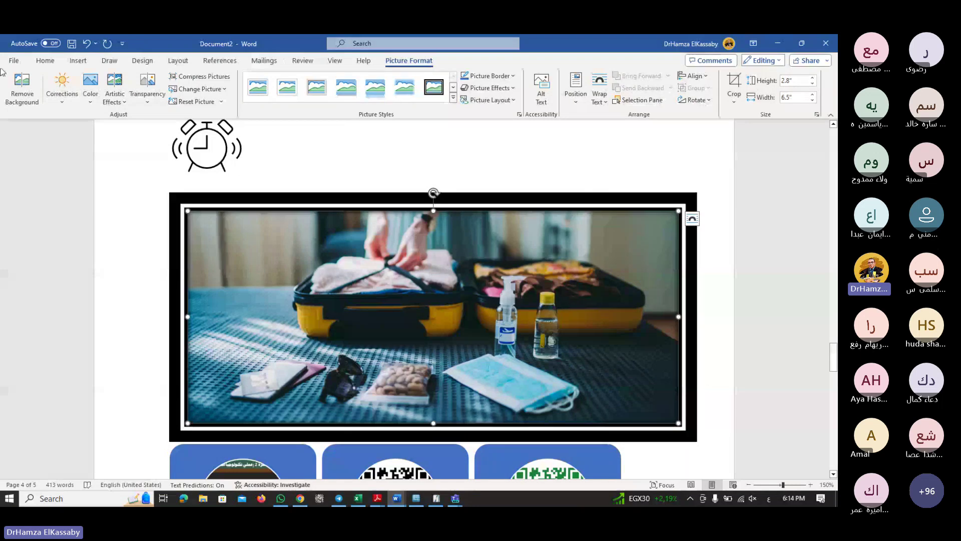
pyautogui.click(78, 60)
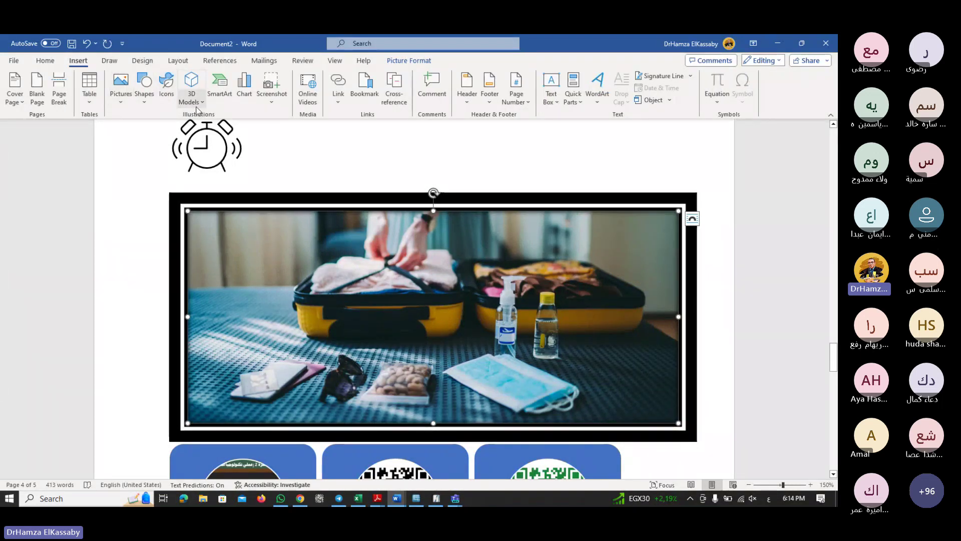
pyautogui.click(244, 89)
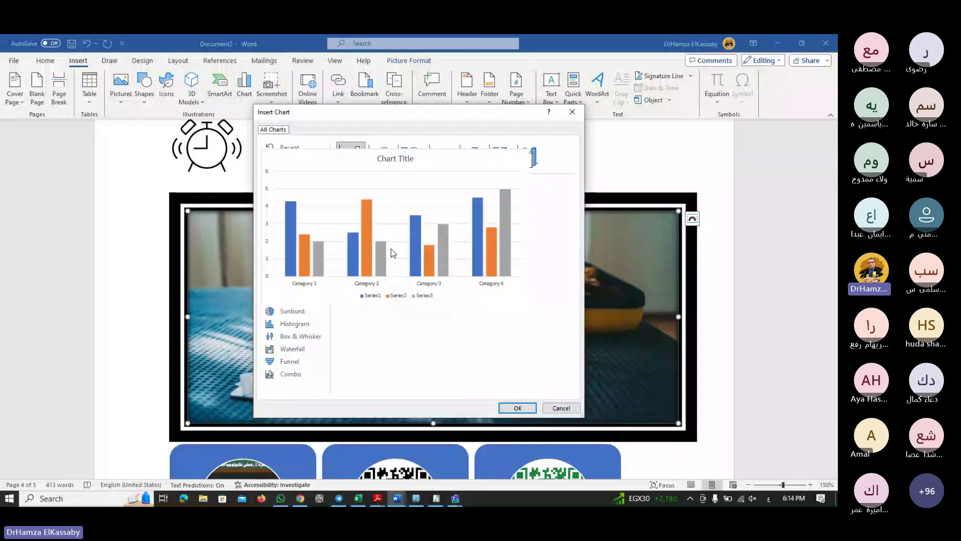
# - Insert the default Clustered Column chart with Categories 1–4 and Series 1–3 sample data
pyautogui.click(517, 408)
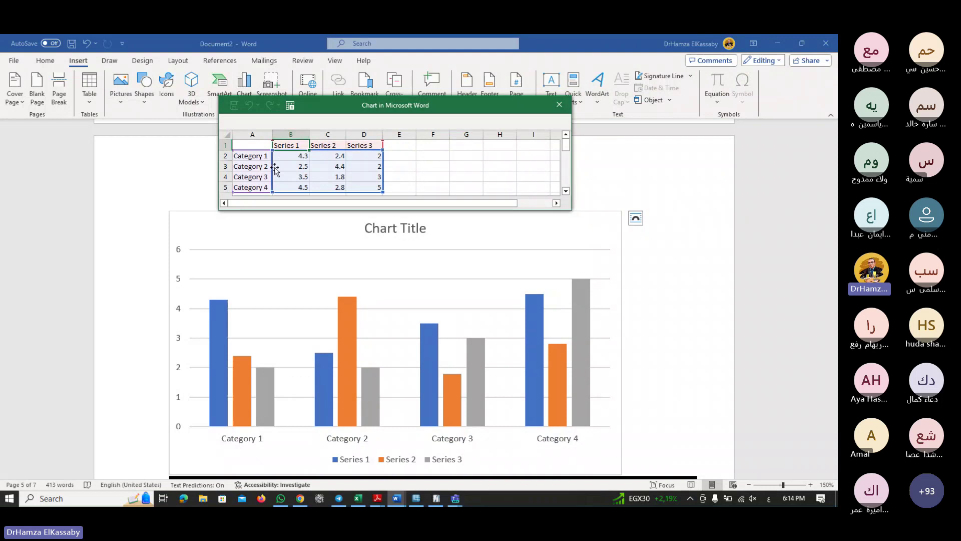
pyautogui.moveTo(273, 173); pyautogui.dragTo(268, 155)
pyautogui.click(256, 156)
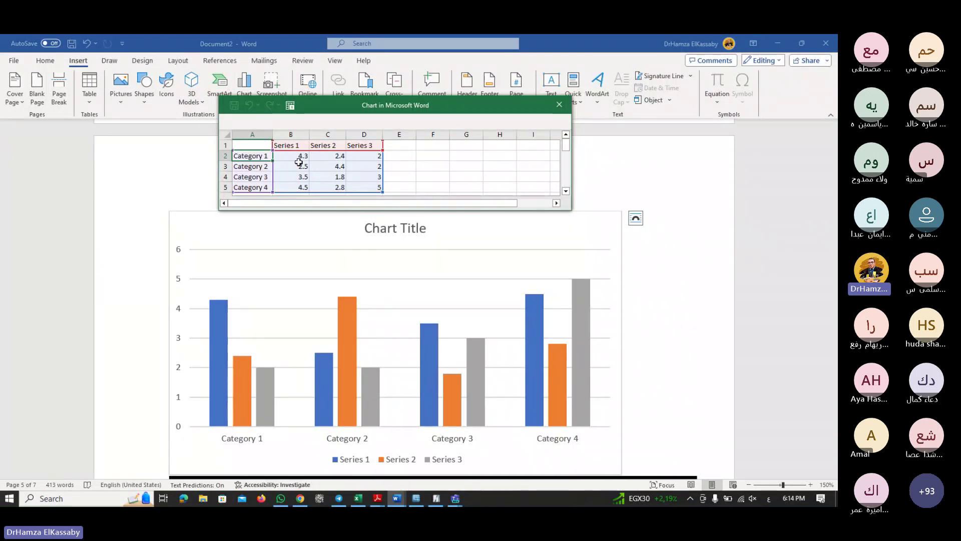
pyautogui.click(380, 238)
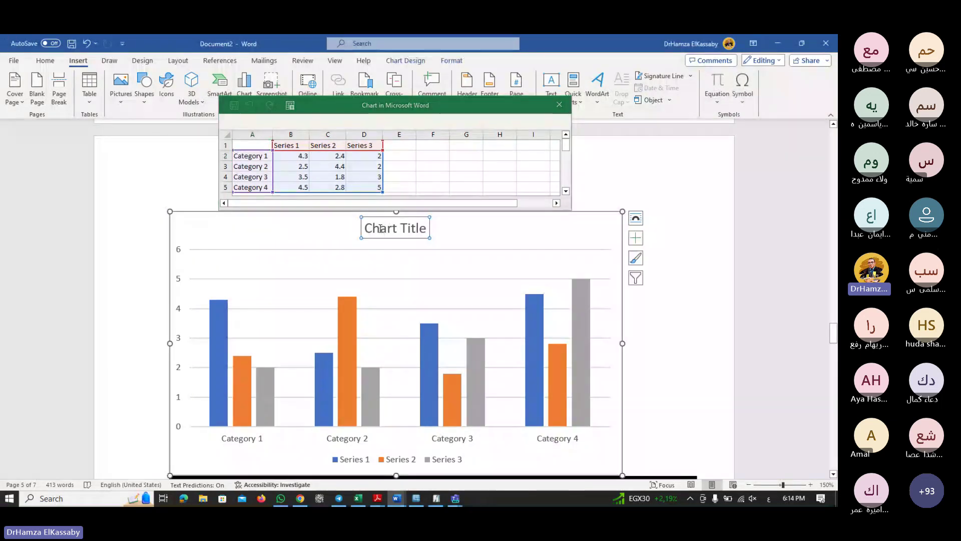
# - Close the chart's data worksheet and scroll down to the blue SmartArt arrow diagram
pyautogui.click(559, 105)
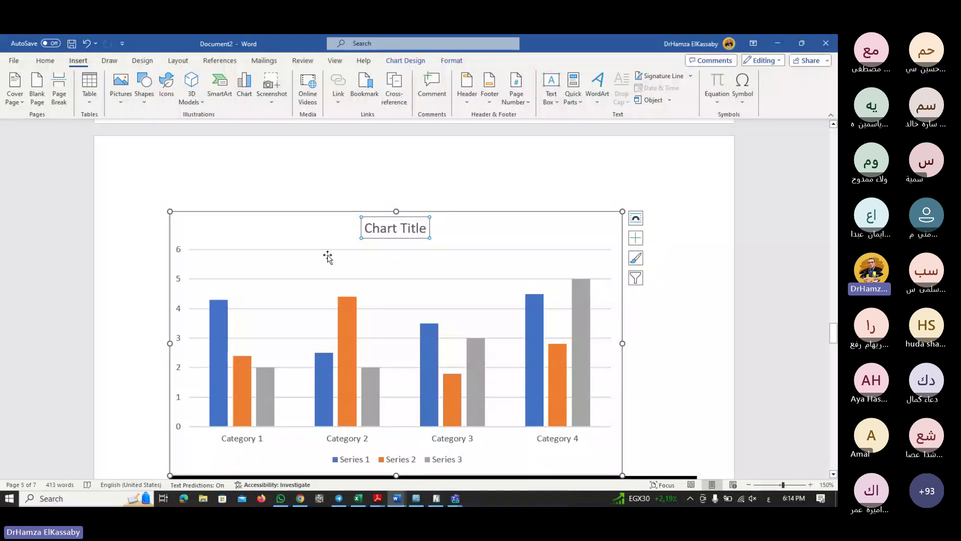
pyautogui.click(333, 284)
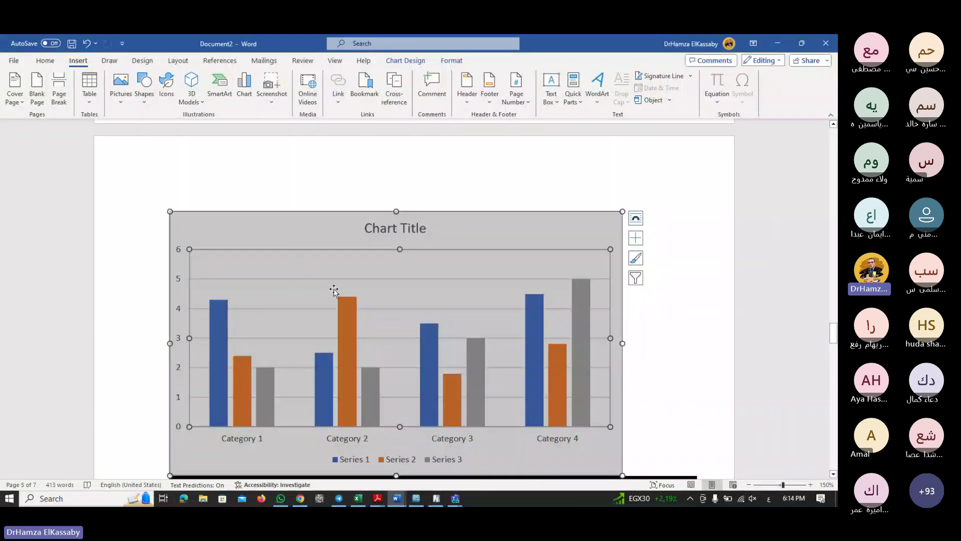
pyautogui.click(399, 65)
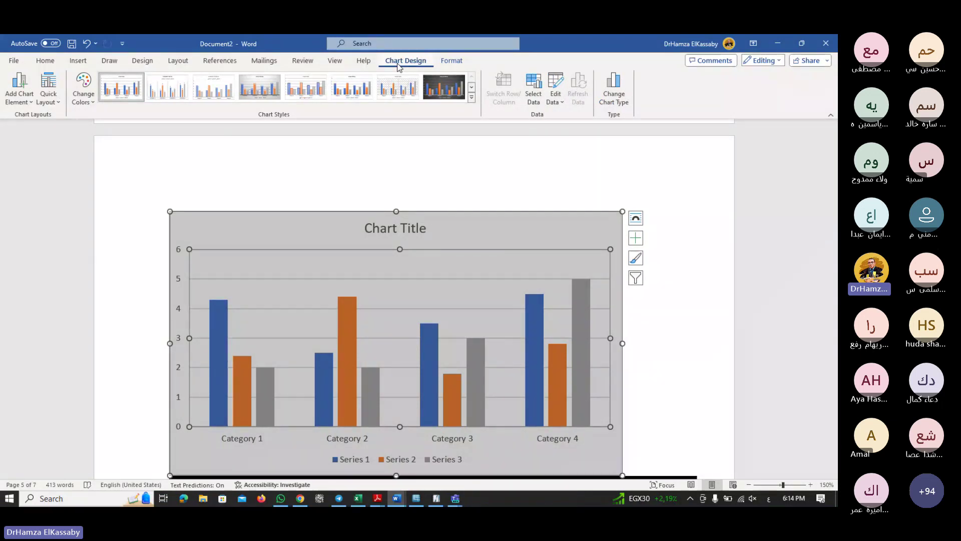
pyautogui.click(452, 62)
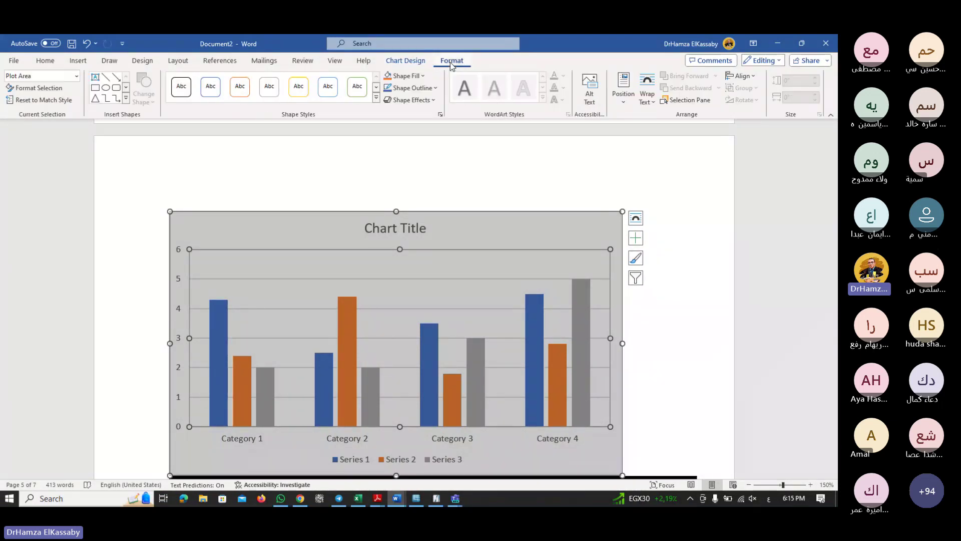
pyautogui.click(405, 60)
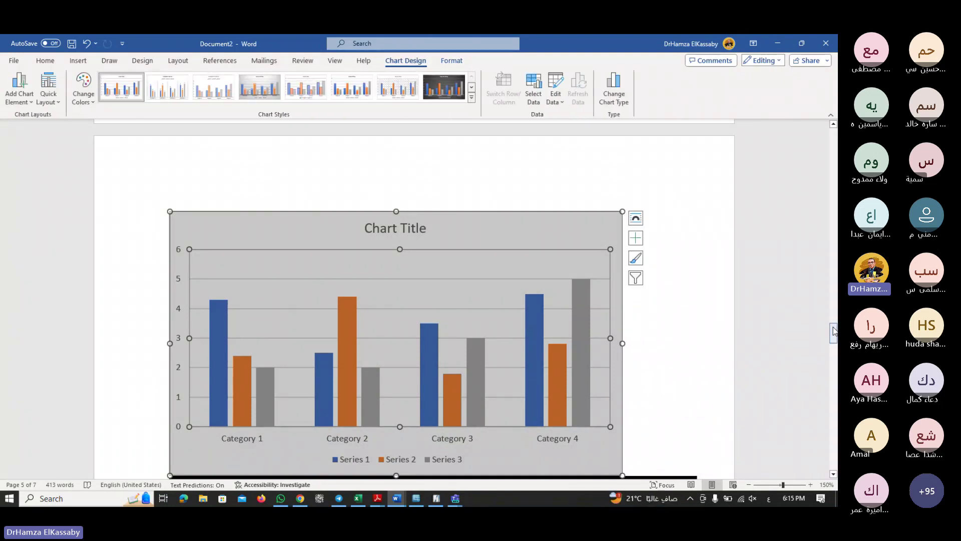
pyautogui.moveTo(834, 334); pyautogui.dragTo(833, 399)
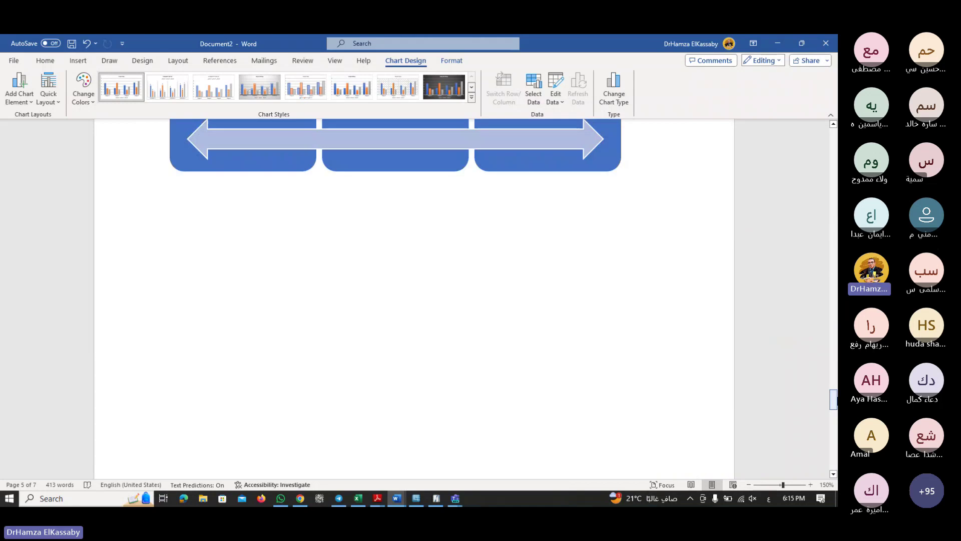
# - Select the SmartArt arrow diagram and jump to the empty page 7 with Ctrl+End
pyautogui.click(217, 222)
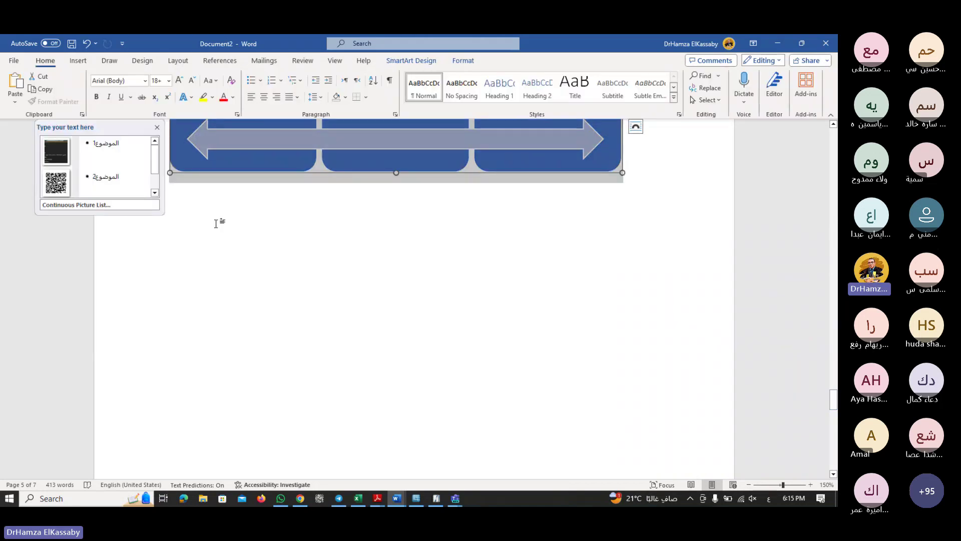
pyautogui.hotkey('ctrl', 'End')
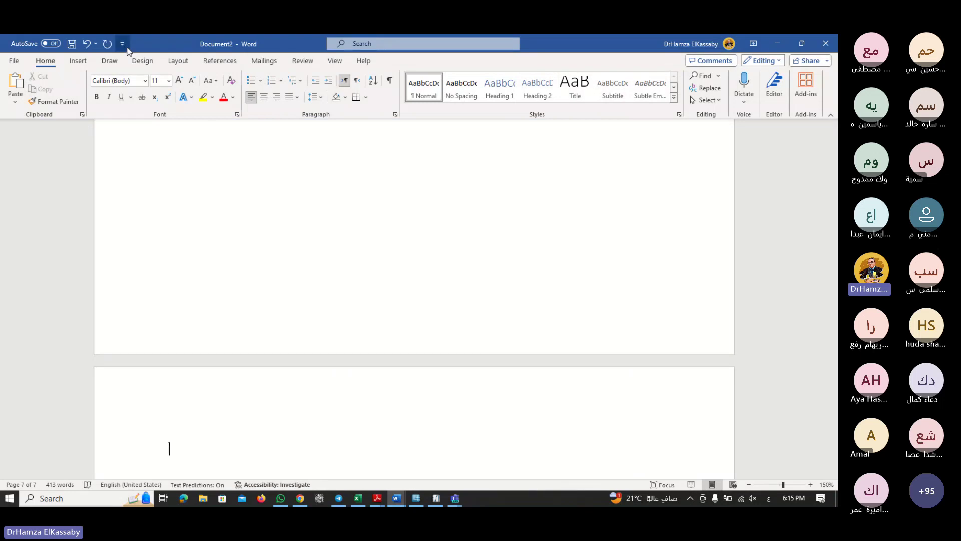
pyautogui.click(78, 61)
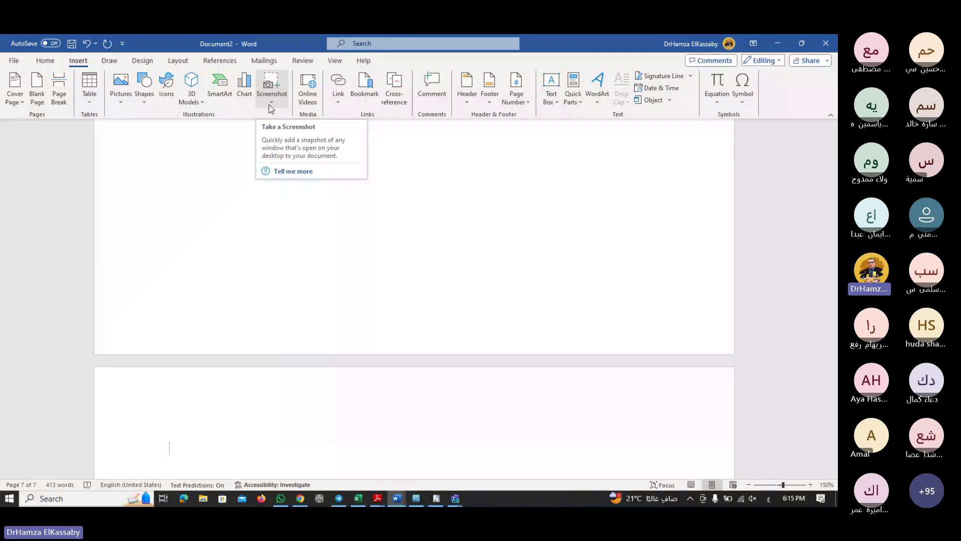
# - Capture a screen clipping of the red-heart Arabic wallpaper onto page 7
pyautogui.click(269, 104)
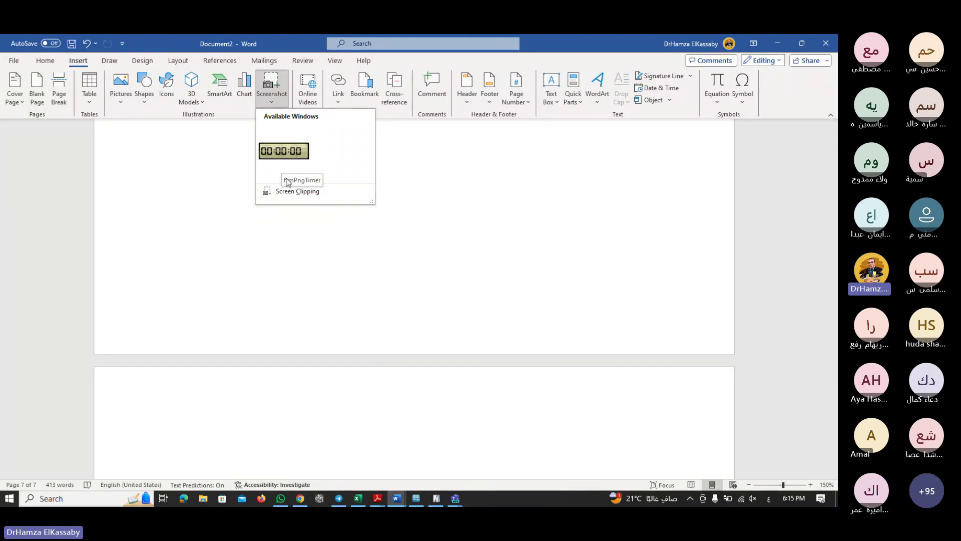
pyautogui.click(284, 195)
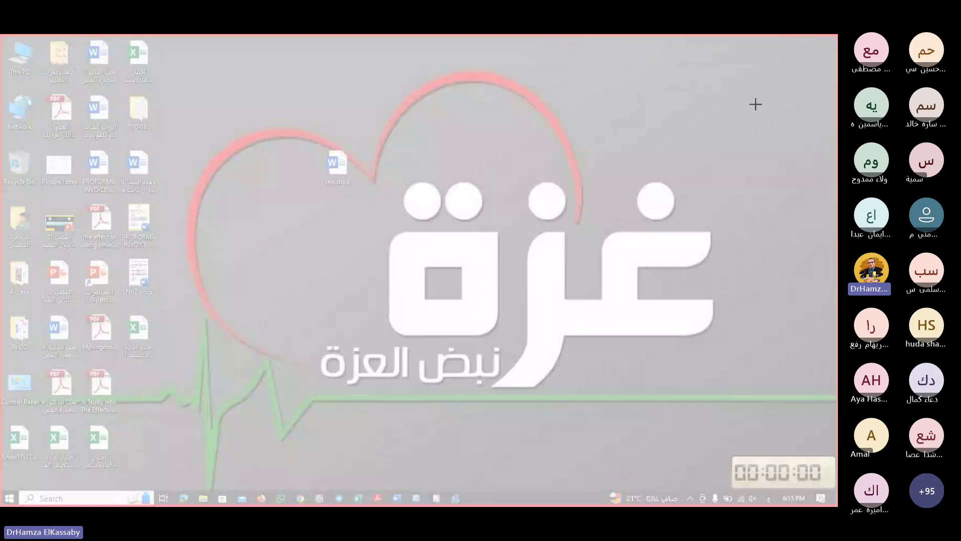
pyautogui.moveTo(761, 101); pyautogui.dragTo(183, 429)
# - Resize the clipped picture to 4.24 by 2.42 inches
pyautogui.scroll(-2, 665, 207)
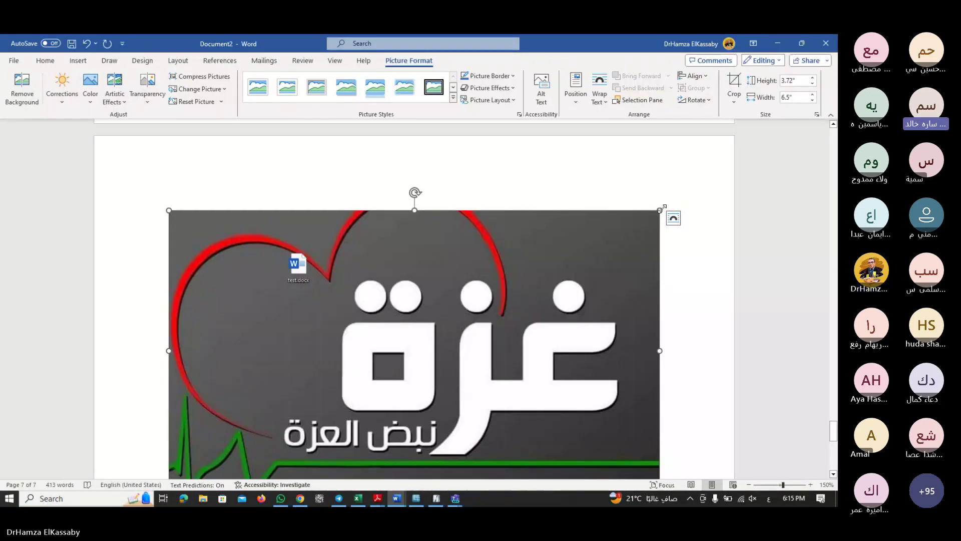
pyautogui.moveTo(659, 210); pyautogui.dragTo(467, 308)
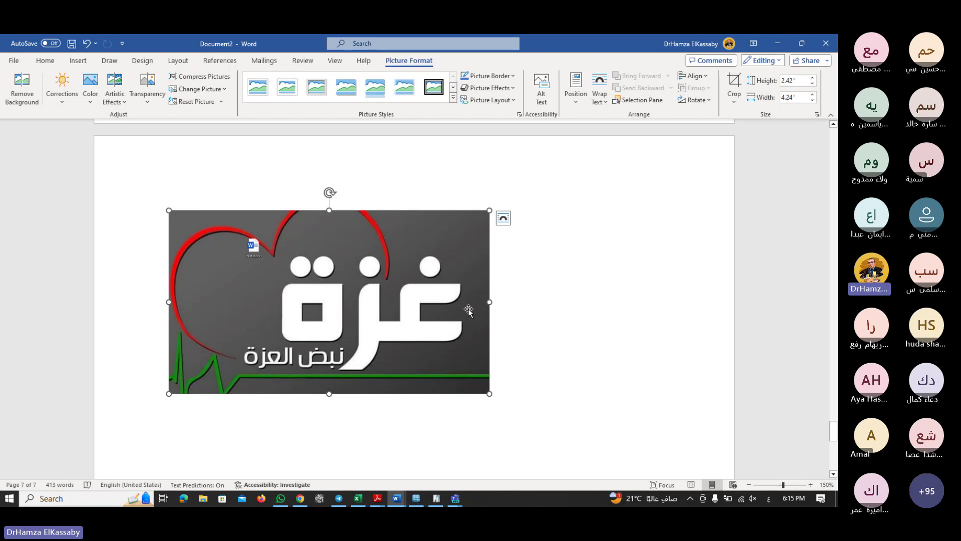
pyautogui.moveTo(415, 213); pyautogui.dragTo(283, 281)
pyautogui.click(284, 284)
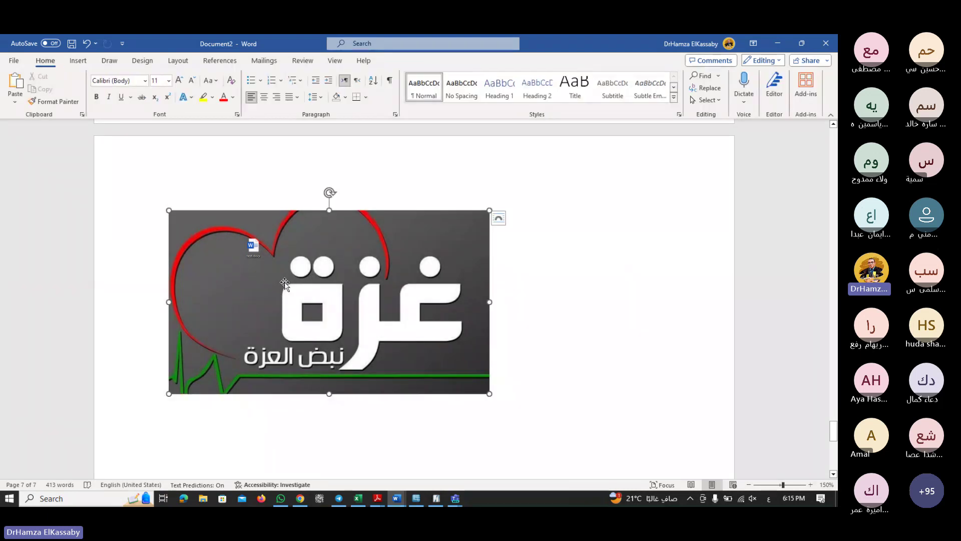
pyautogui.click(136, 229)
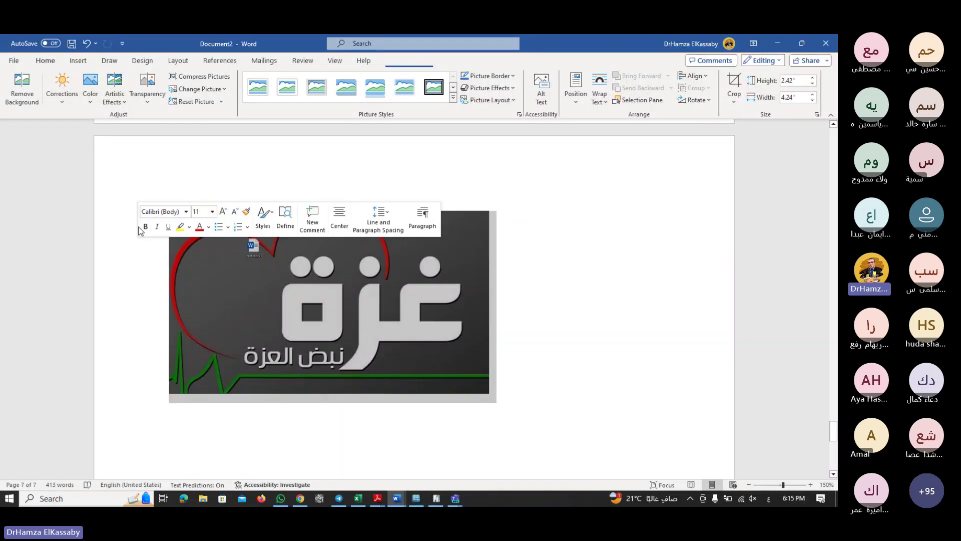
pyautogui.click(219, 190)
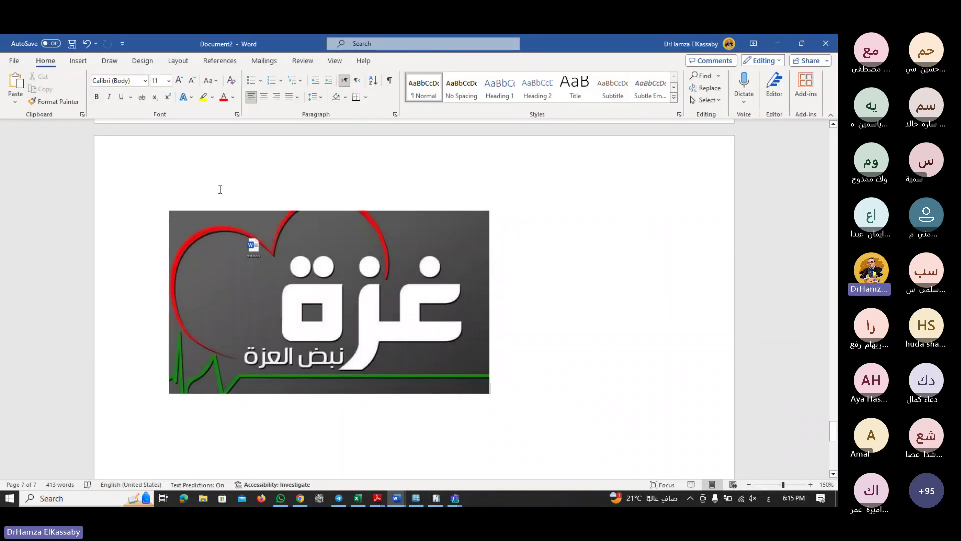
pyautogui.doubleClick(77, 61)
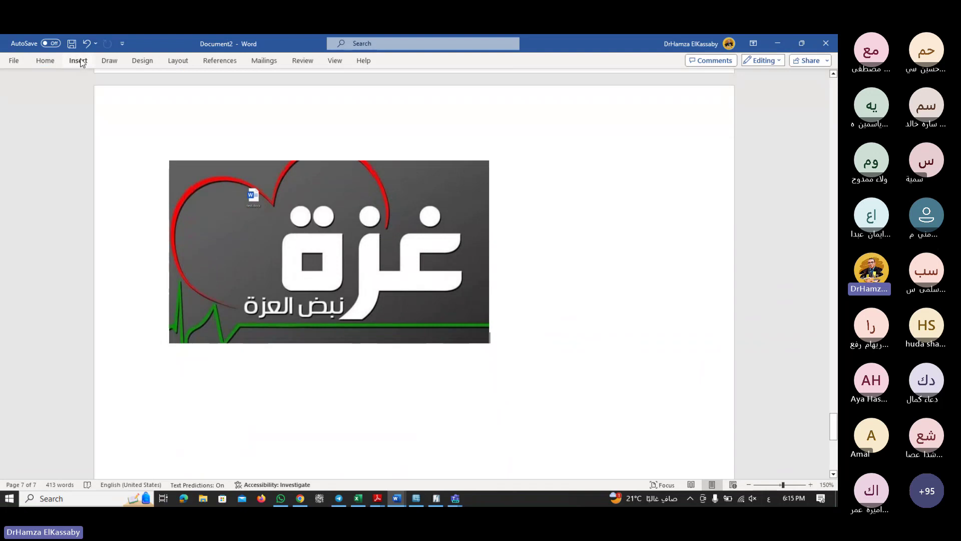
# - Pin the Insert ribbon open permanently, then scroll back up to page 3
pyautogui.click(80, 62)
pyautogui.doubleClick(80, 62)
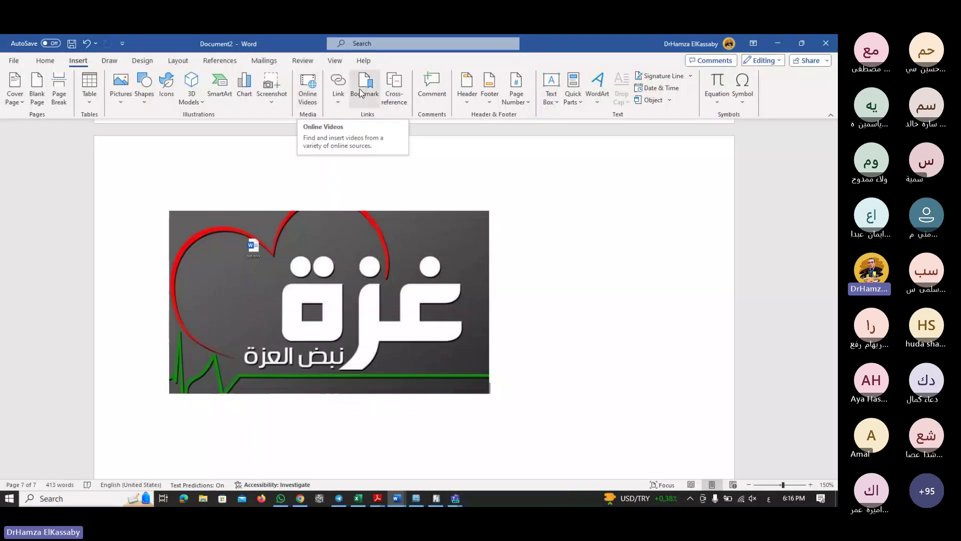
pyautogui.click(336, 104)
pyautogui.click(336, 104)
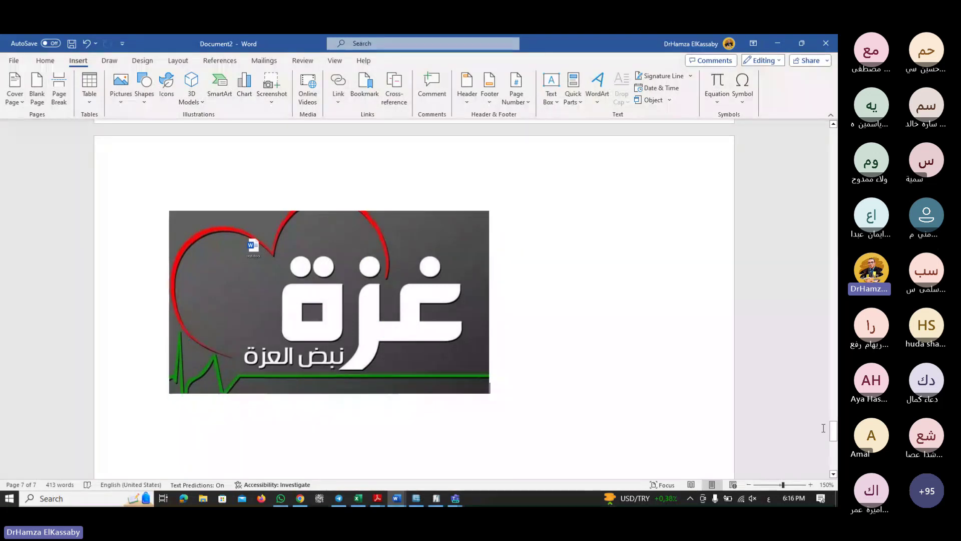
pyautogui.moveTo(832, 425); pyautogui.dragTo(836, 258)
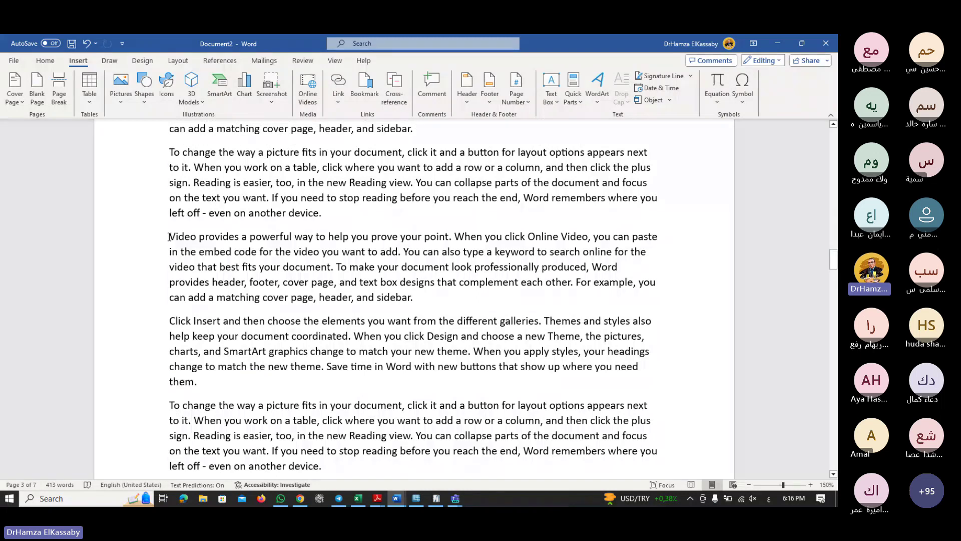
# - Select the words 'Video provides' on page 3 and check their Link shortcut option
pyautogui.moveTo(169, 237); pyautogui.dragTo(224, 238)
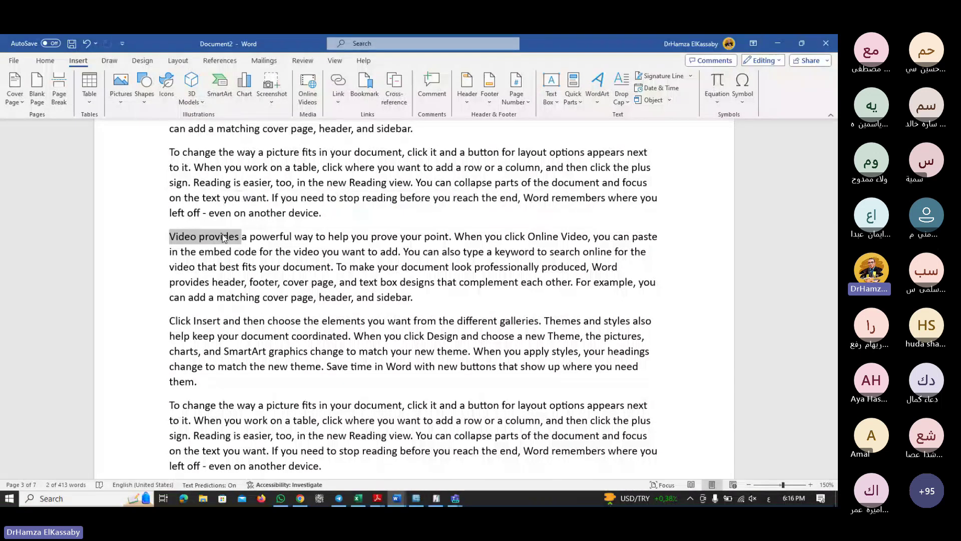
pyautogui.rightClick(222, 236)
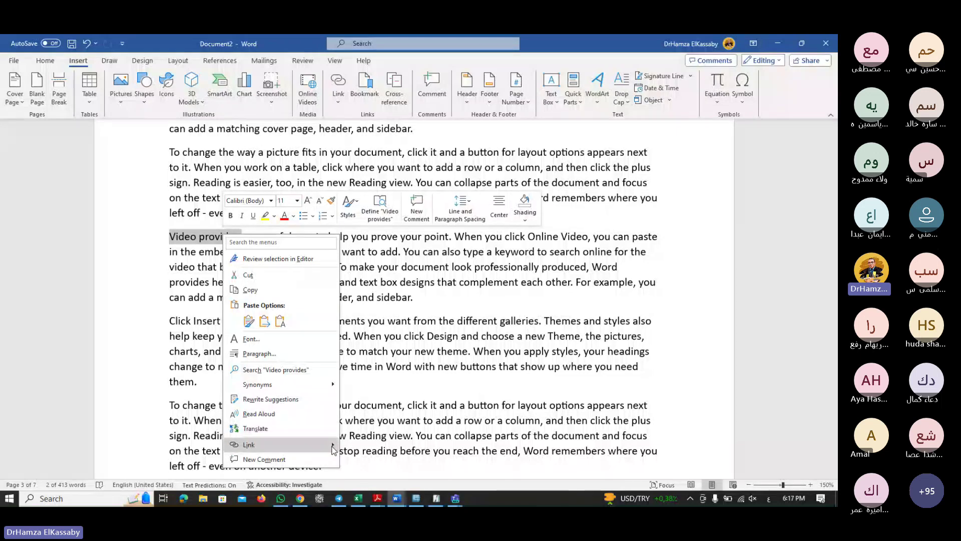
pyautogui.moveTo(334, 448)
pyautogui.click(337, 86)
# - Start a hyperlink on 'Video provides' with the Existing File or Web Page link type
pyautogui.click(337, 86)
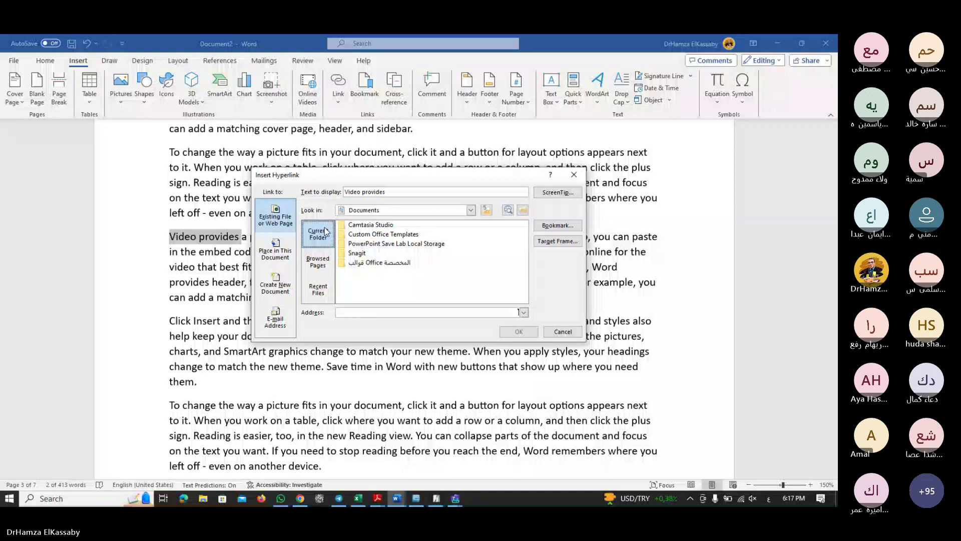
pyautogui.hotkey('alt', 'm')
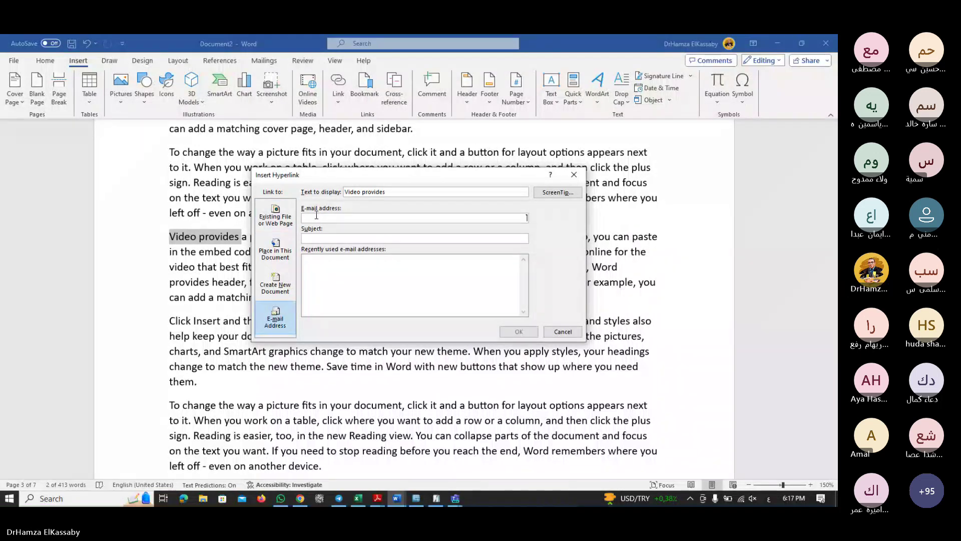
pyautogui.click(316, 216)
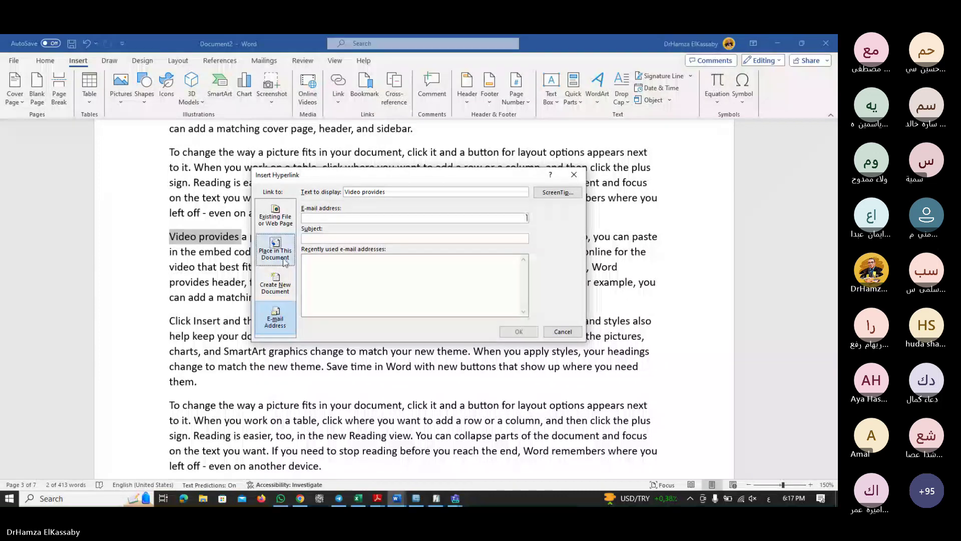
pyautogui.click(284, 225)
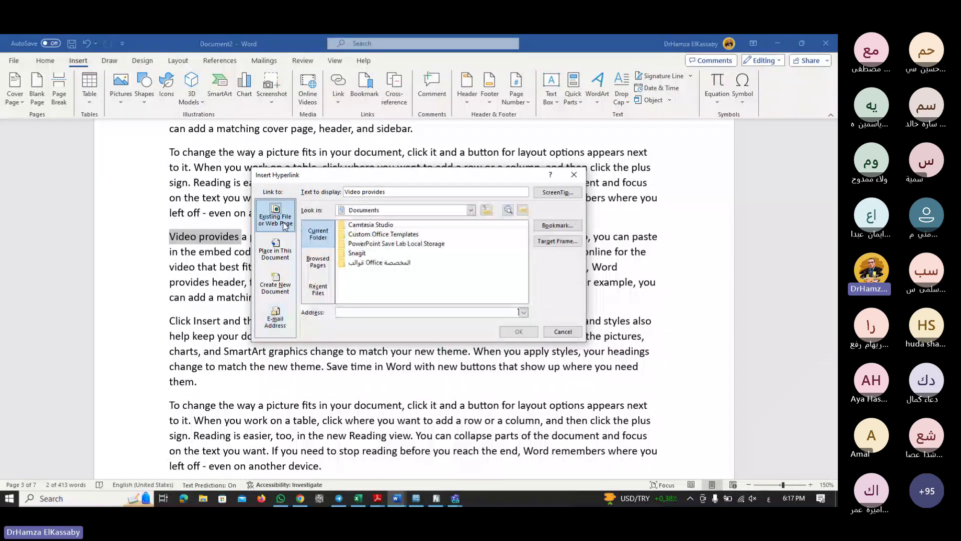
pyautogui.click(323, 265)
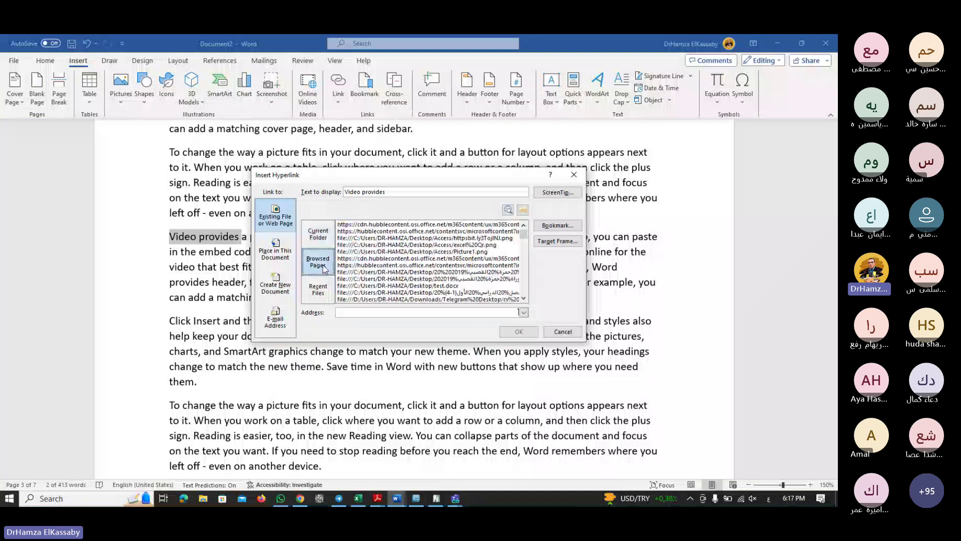
pyautogui.click(323, 288)
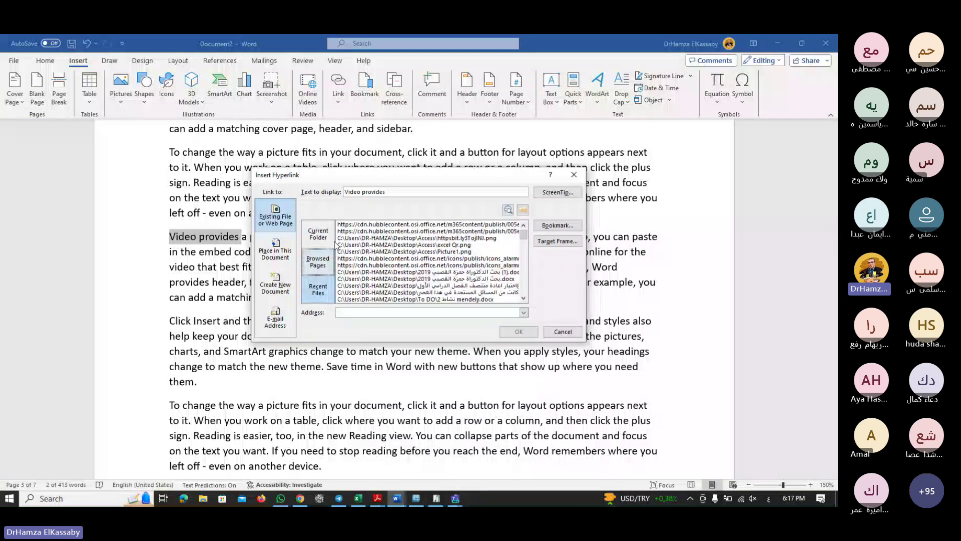
# - Link 'Video provides' to the chapter 01 PowerPoint file on the Desktop
pyautogui.click(522, 210)
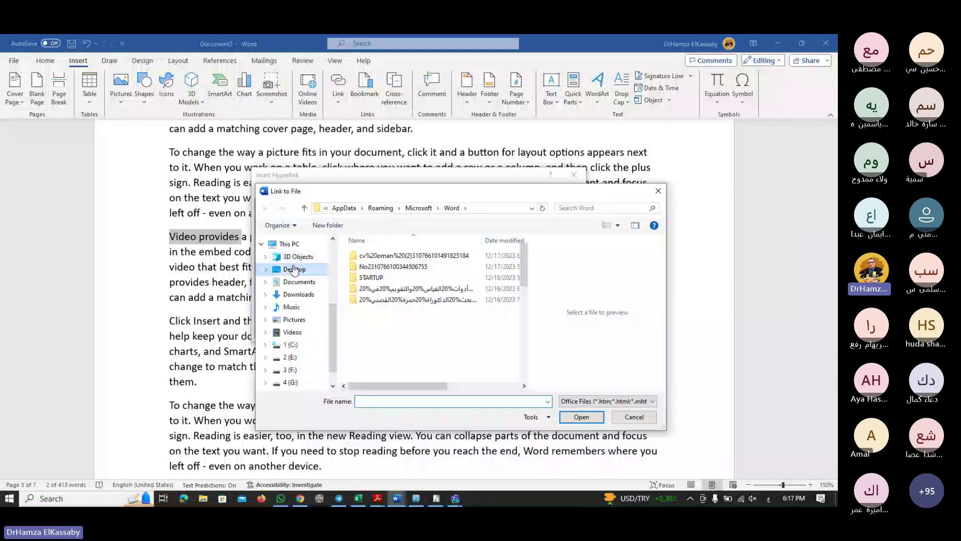
pyautogui.click(294, 269)
pyautogui.click(489, 338)
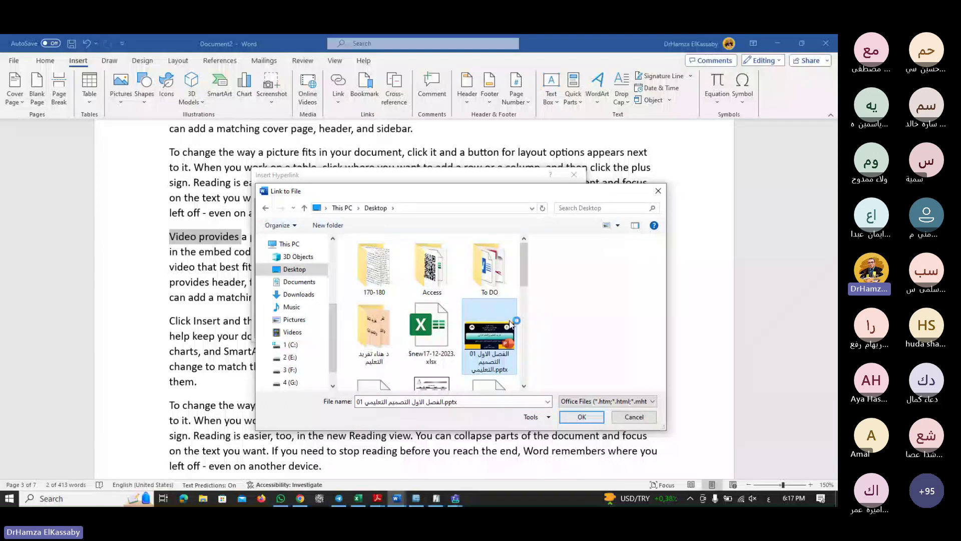
pyautogui.scroll(-2, 526, 290)
pyautogui.scroll(-5, 526, 289)
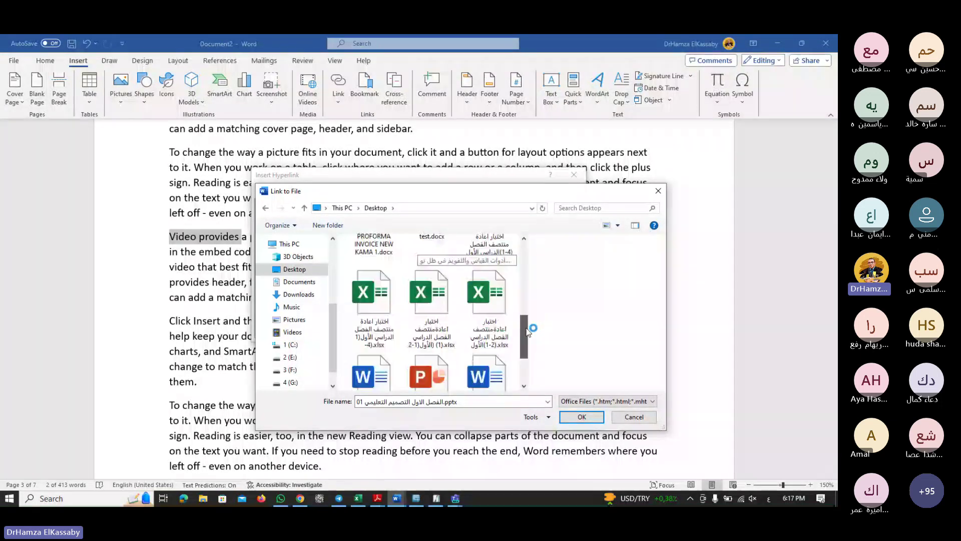
pyautogui.click(582, 417)
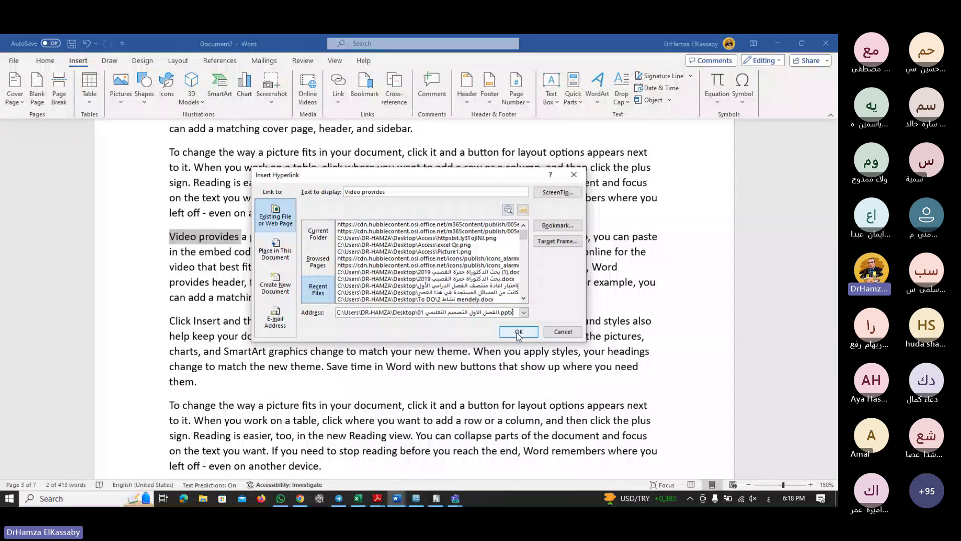
pyautogui.click(518, 332)
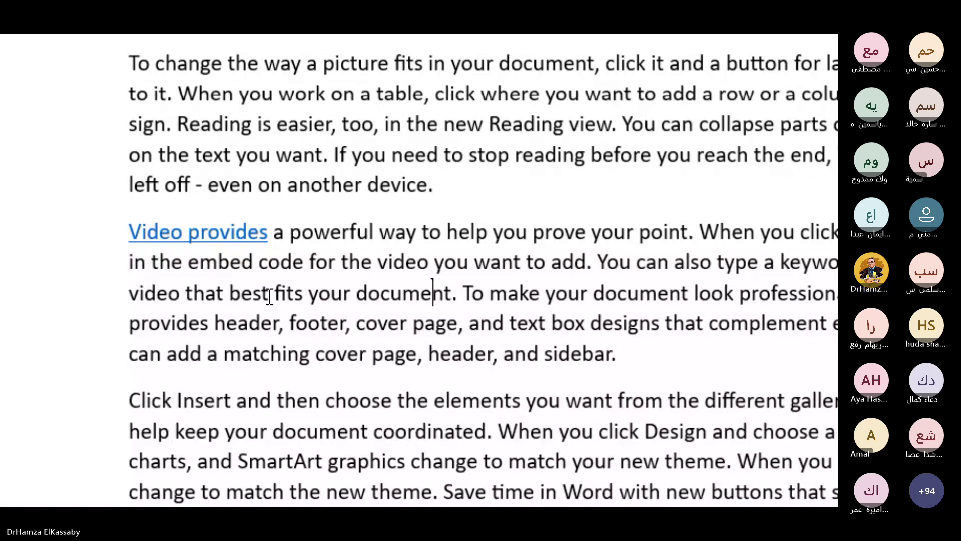
# - Follow the 'Video provides' link and view the 23-slide chapter 01 presentation in PowerPoint
pyautogui.scroll(1, 208, 249)
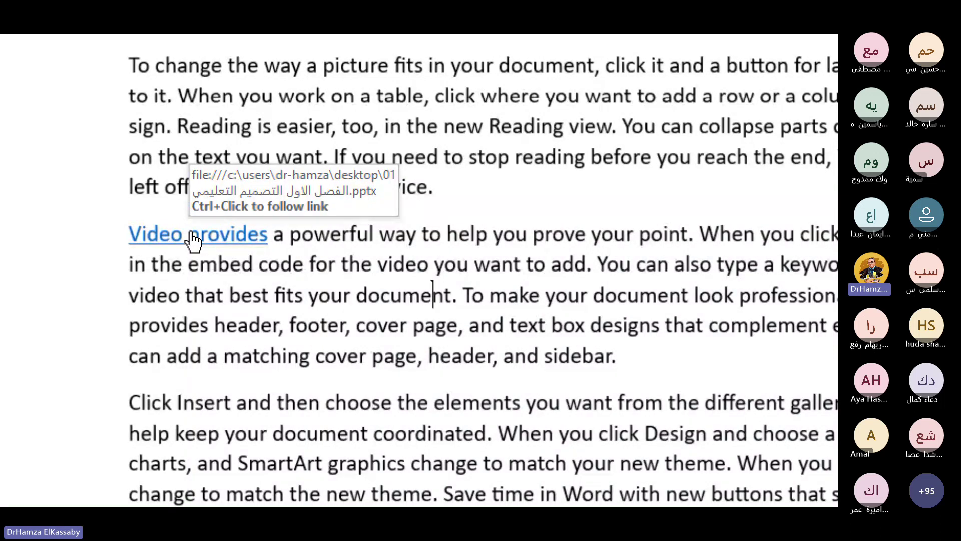
pyautogui.keyDown('ctrl'); pyautogui.click(191, 232); pyautogui.keyUp('ctrl')
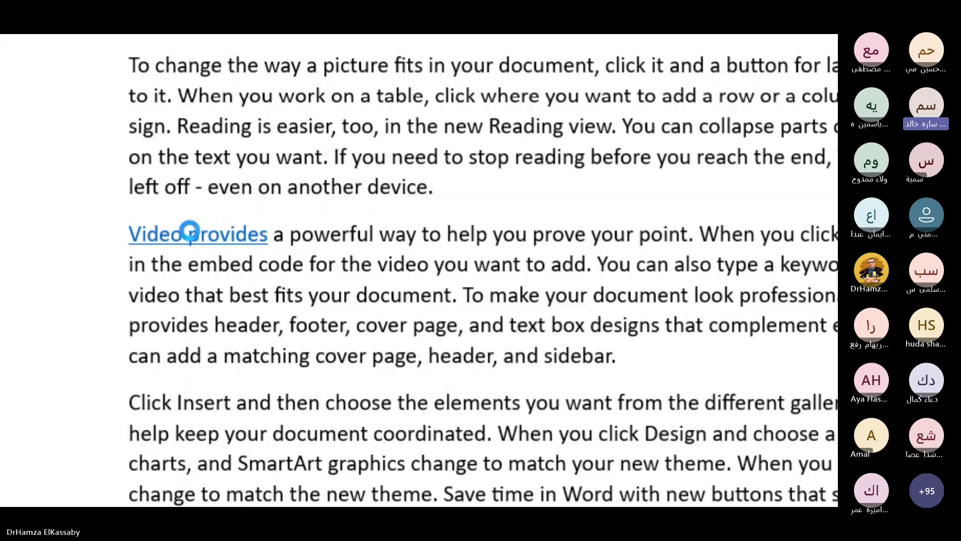
pyautogui.press('Escape')
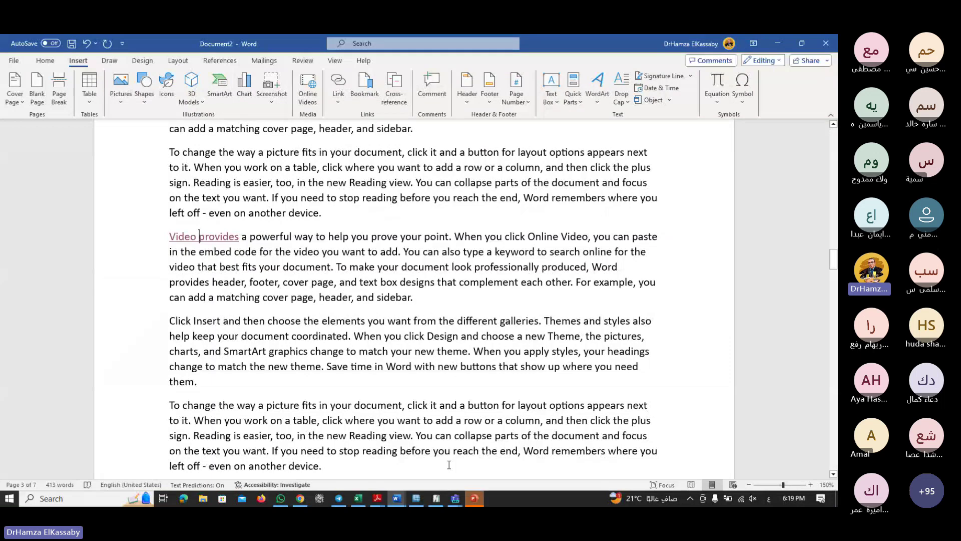
pyautogui.click(476, 499)
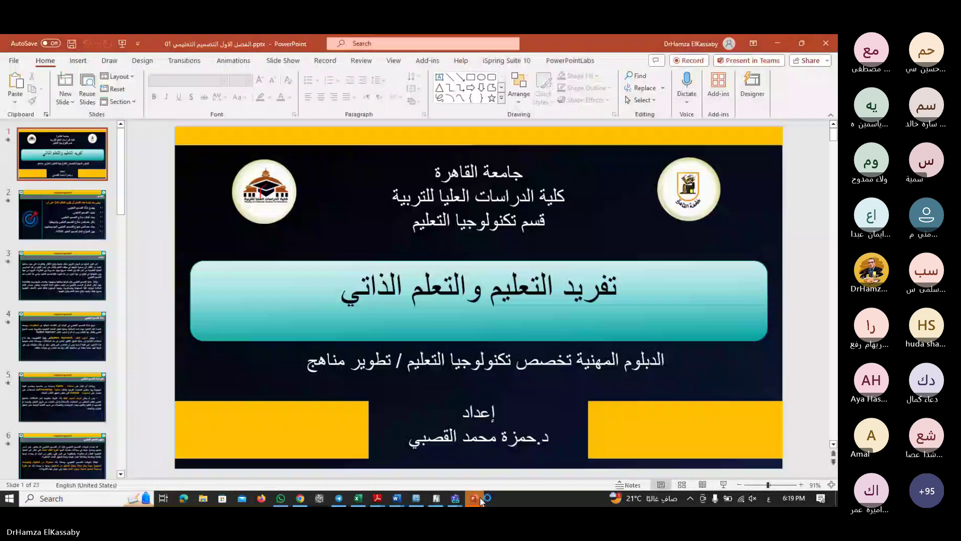
# - Minimize the PowerPoint presentation to return to the Word document
pyautogui.click(781, 44)
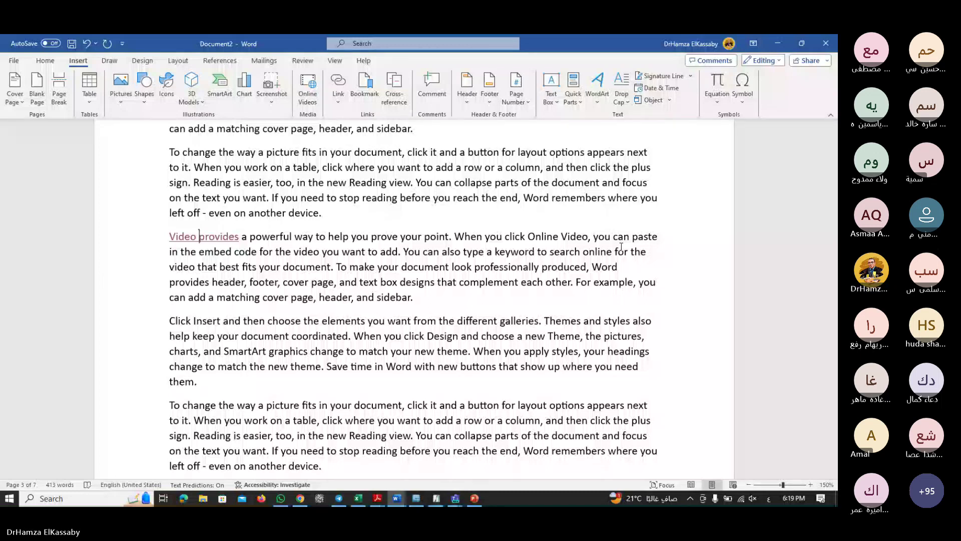
# - Reshow and minimize the linked presentation, then scroll Word back to the page 2 tables
pyautogui.click(475, 498)
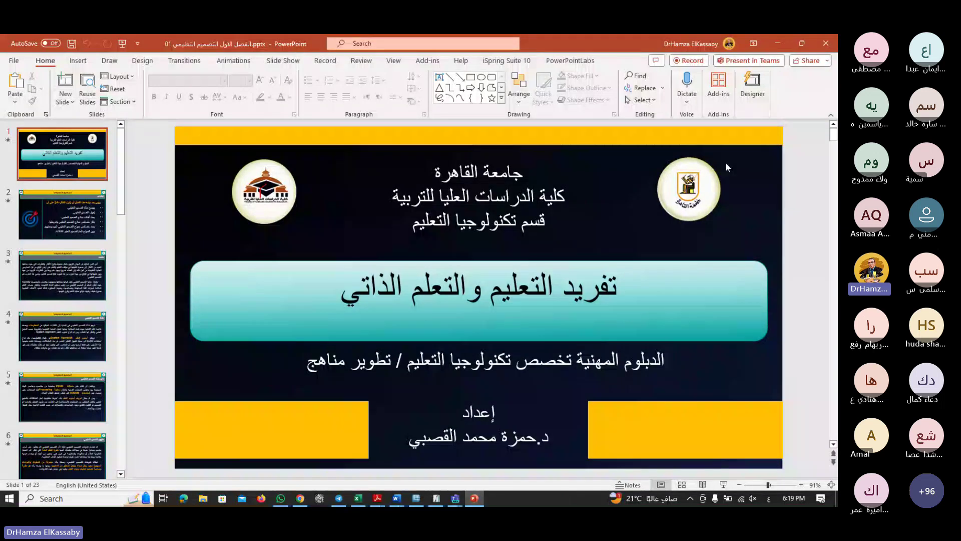
pyautogui.click(777, 46)
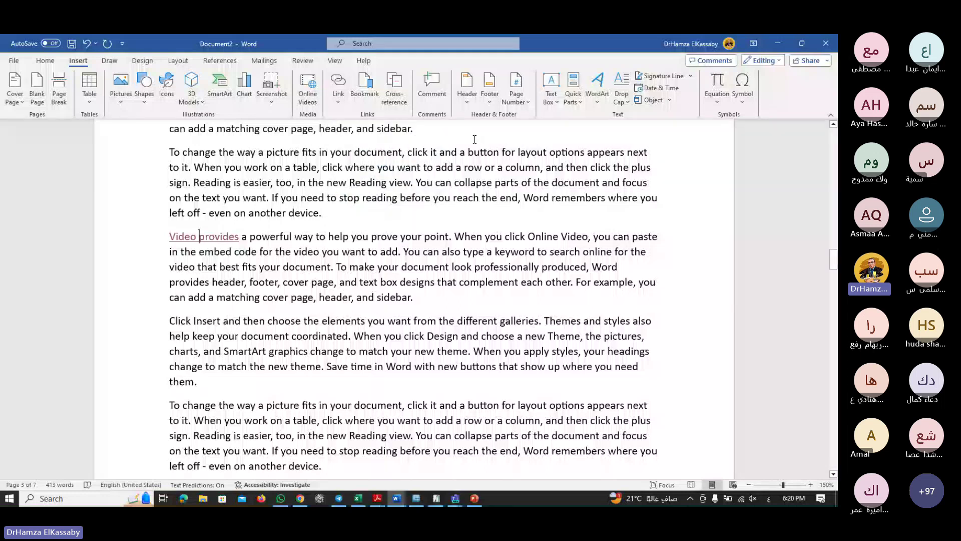
pyautogui.moveTo(833, 259); pyautogui.dragTo(834, 234)
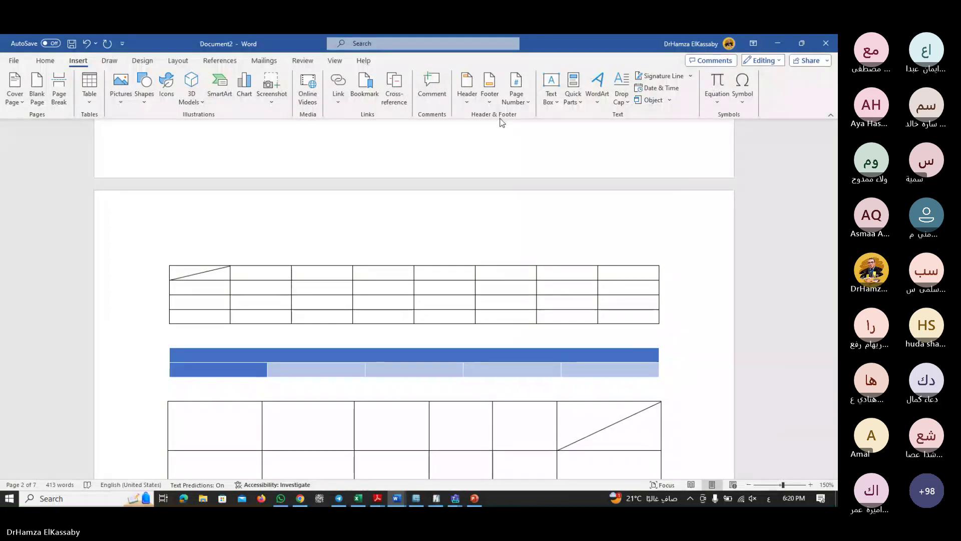
# - Insert the Facet (Even Page) header from the built-in header gallery
pyautogui.click(468, 86)
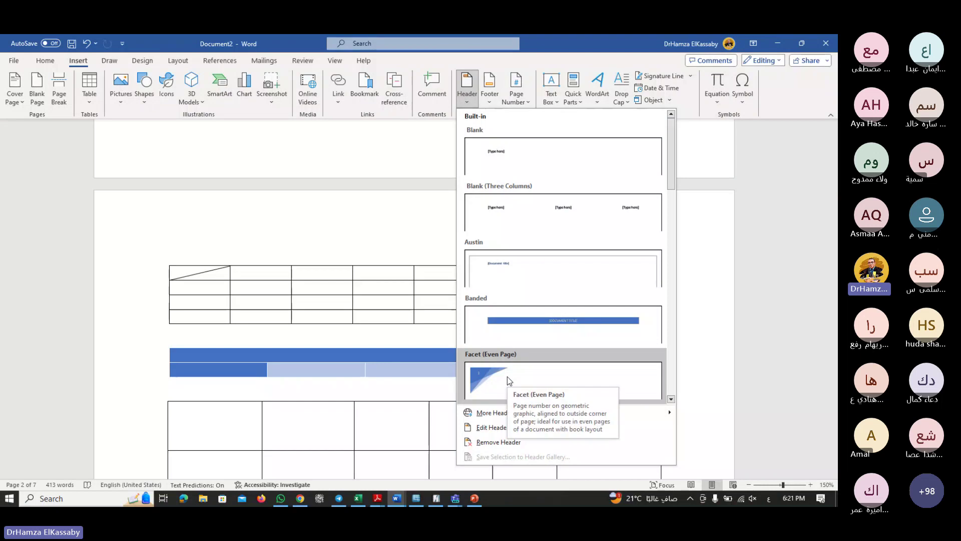
pyautogui.click(671, 399)
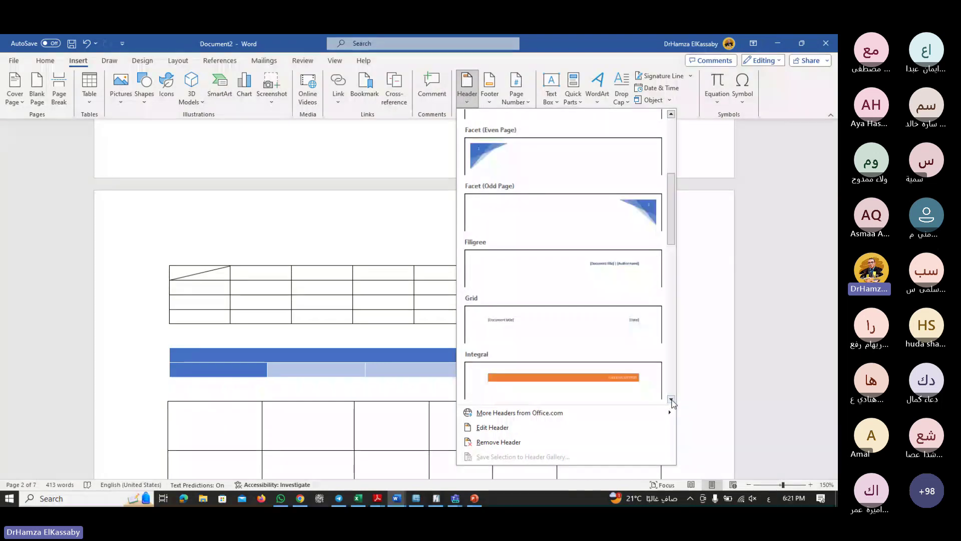
pyautogui.click(672, 400)
pyautogui.click(671, 400)
pyautogui.click(671, 399)
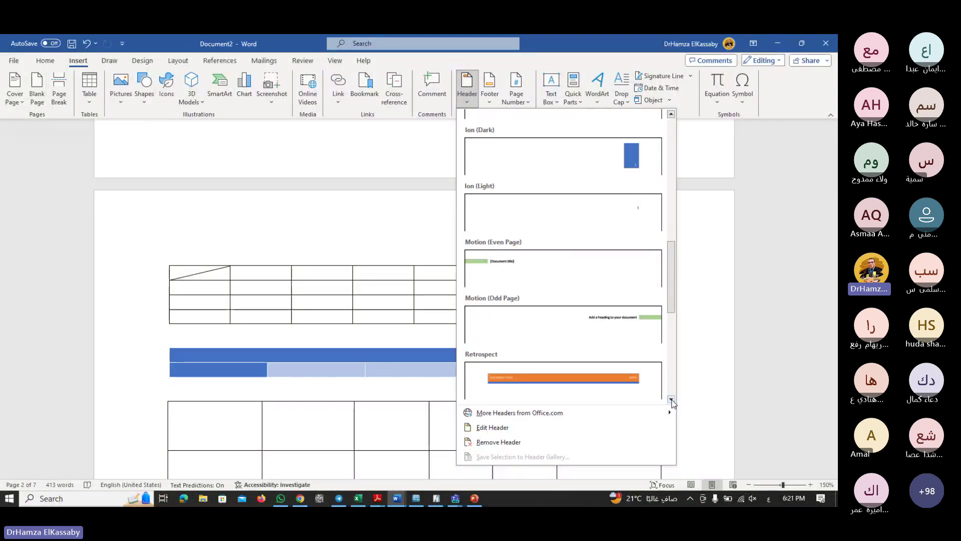
pyautogui.click(672, 400)
pyautogui.moveTo(673, 388); pyautogui.dragTo(664, 209)
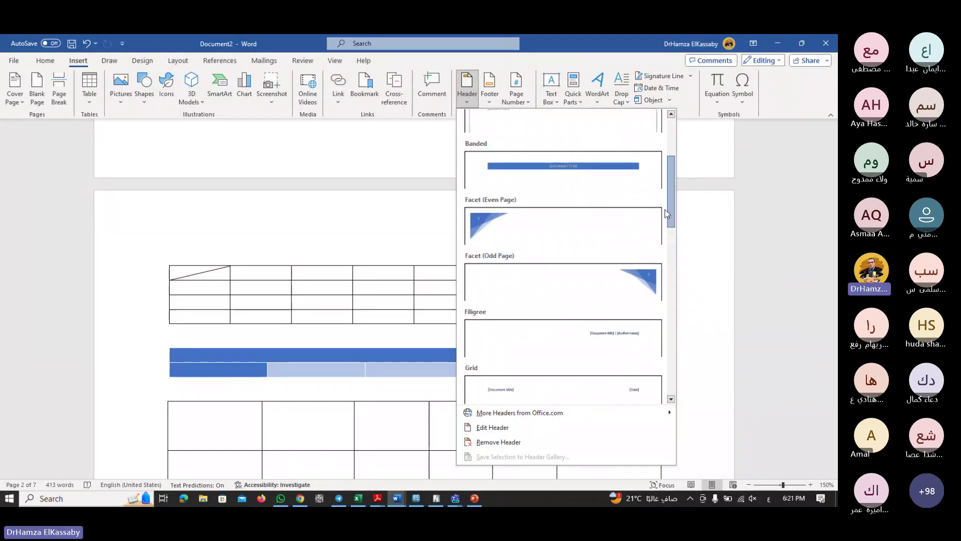
pyautogui.click(546, 231)
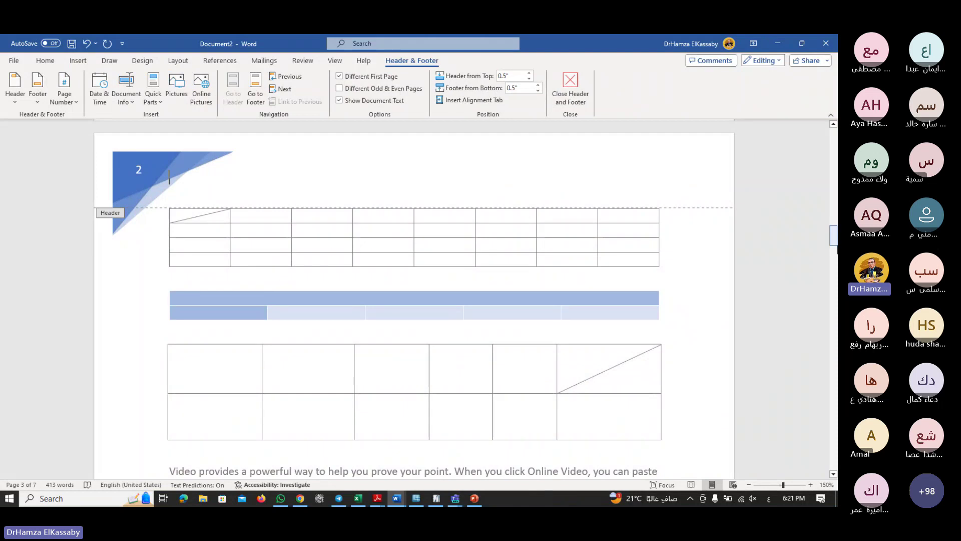
# - Scroll through the pages to check the Facet header, then close header editing
pyautogui.moveTo(835, 241); pyautogui.dragTo(832, 188)
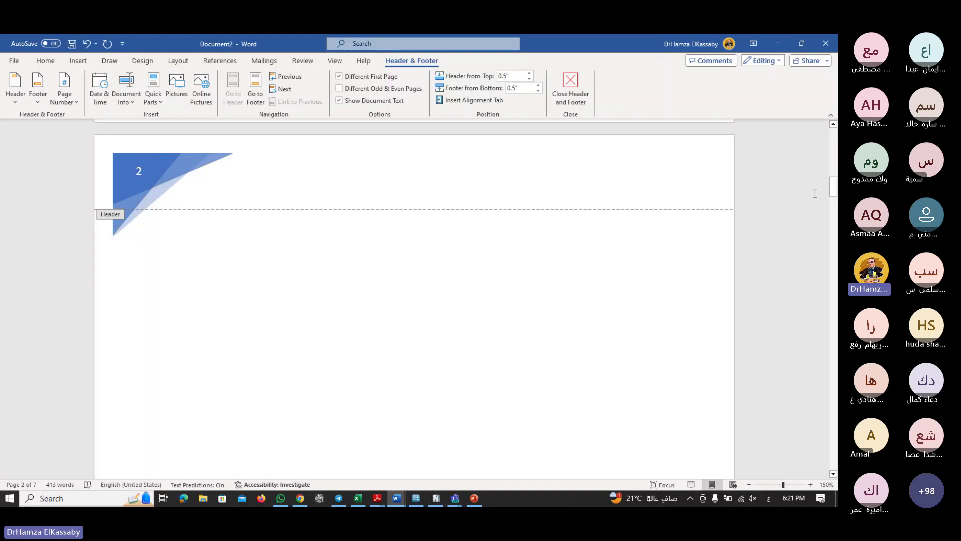
pyautogui.moveTo(834, 190); pyautogui.dragTo(833, 139)
pyautogui.doubleClick(492, 227)
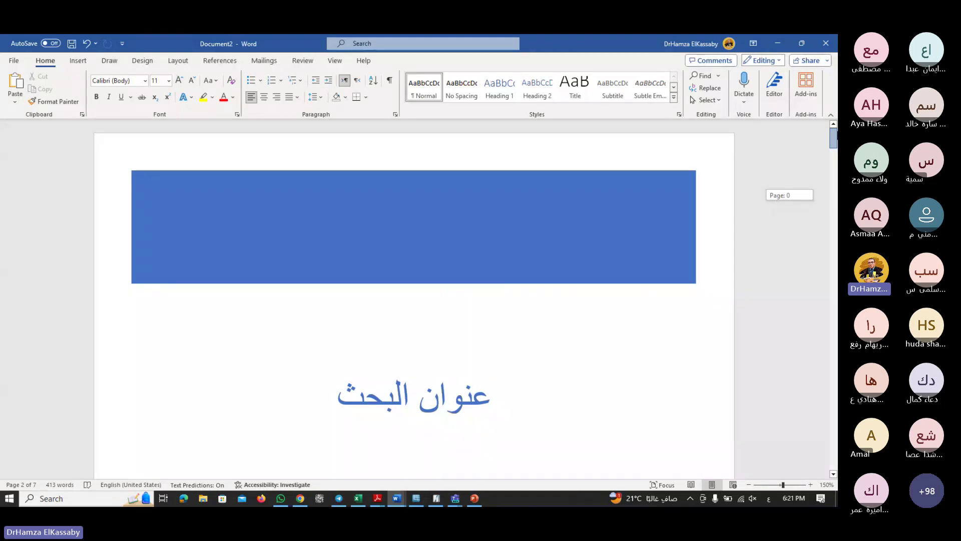
pyautogui.moveTo(833, 138); pyautogui.dragTo(833, 181)
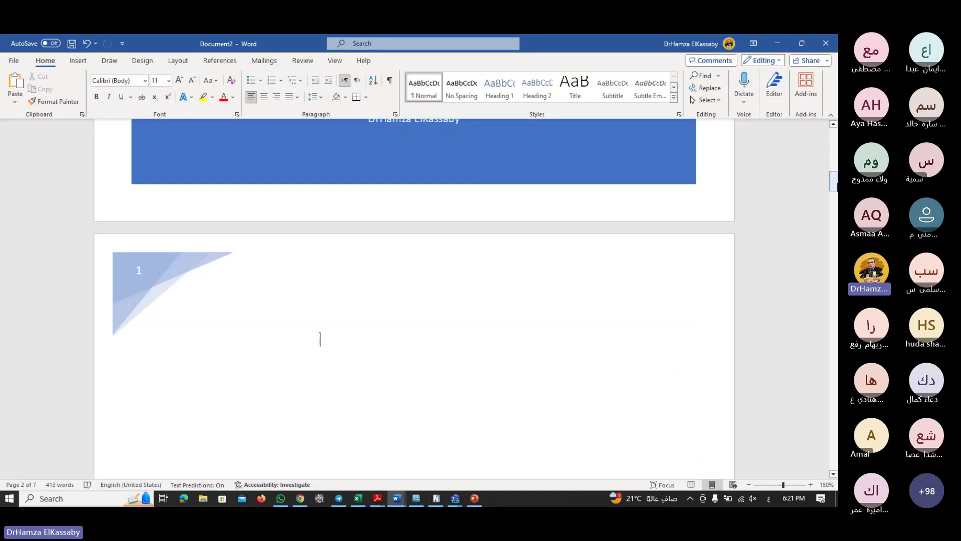
# - Insert the built-in Expansion of a Sum equation above the first table
pyautogui.click(80, 64)
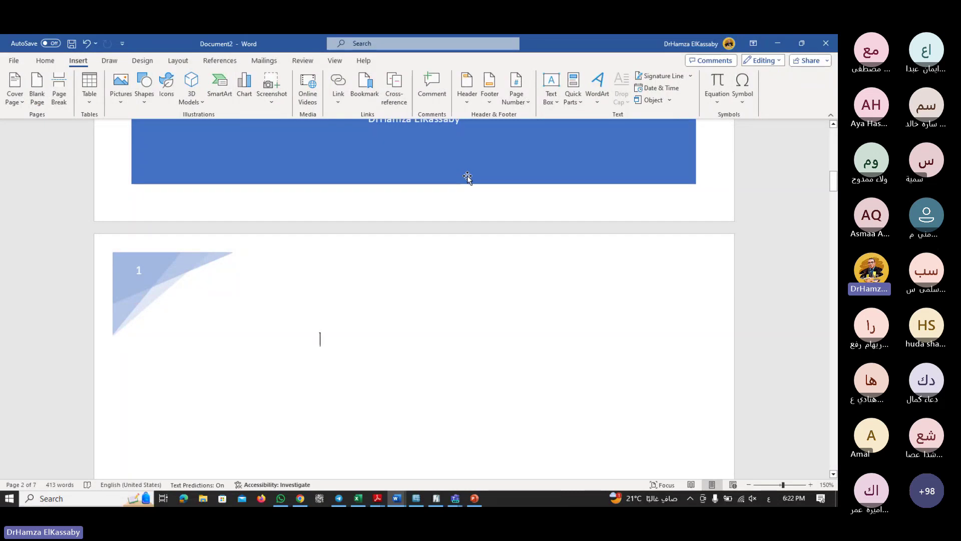
pyautogui.click(717, 105)
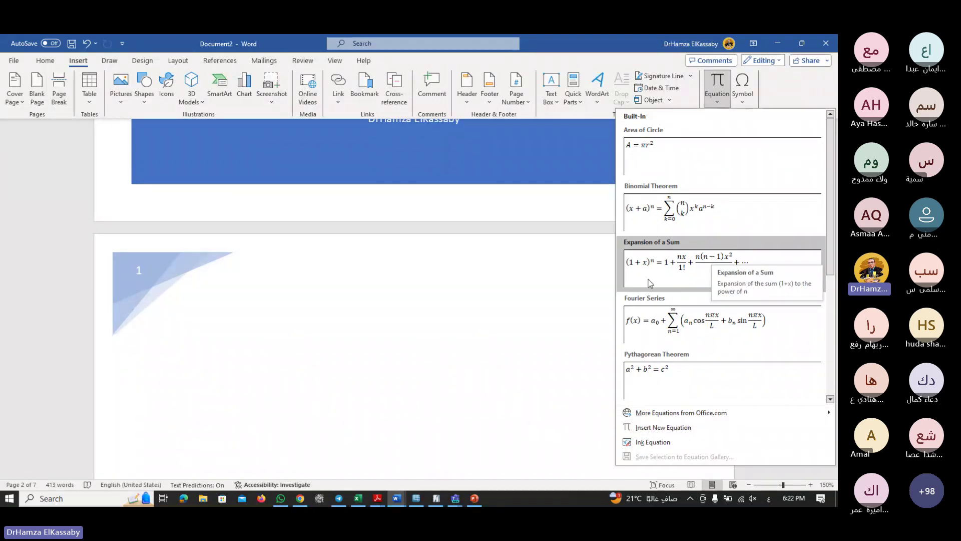
pyautogui.click(663, 277)
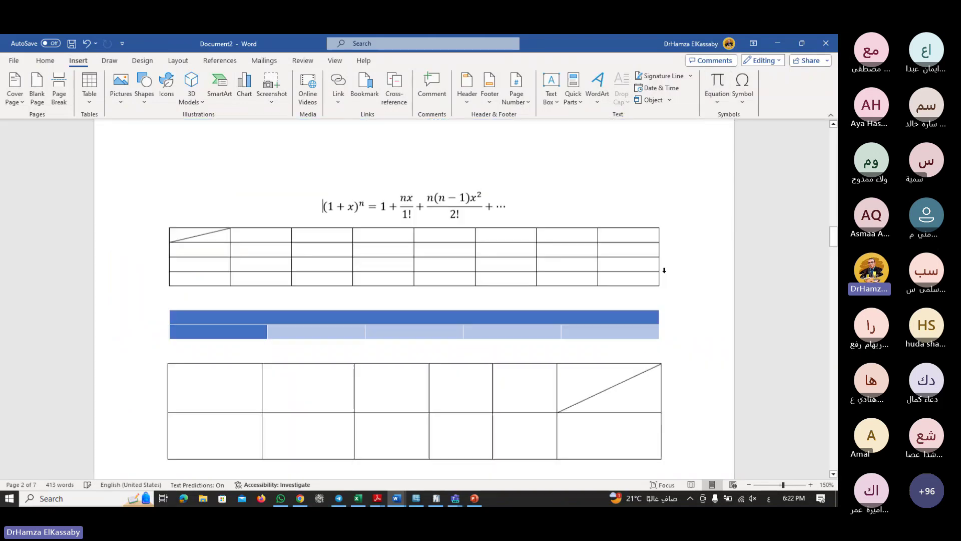
pyautogui.moveTo(354, 170)
pyautogui.mouseDown()
pyautogui.moveTo(332, 171)
pyautogui.moveTo(355, 170)
pyautogui.mouseUp()
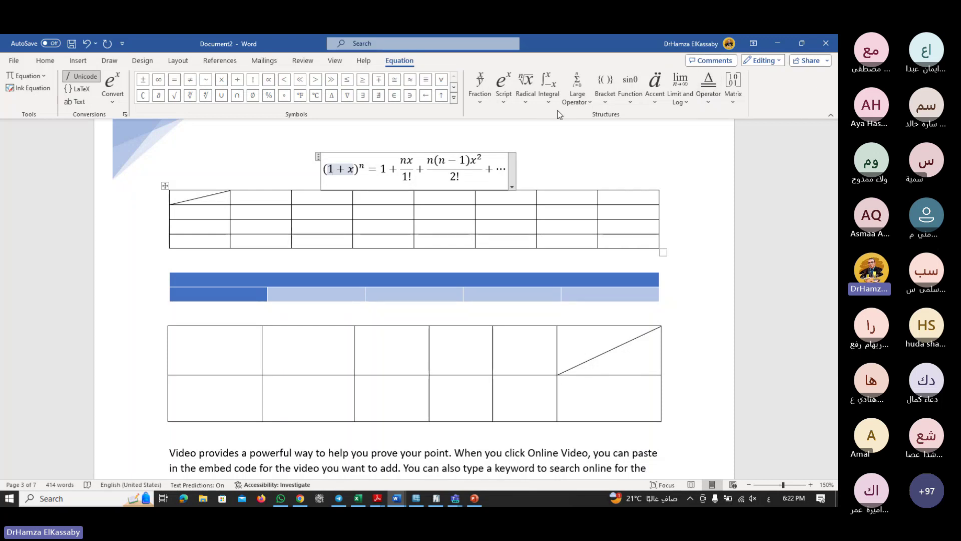
# - Add a new line in the first row of the first table
pyautogui.click(318, 197)
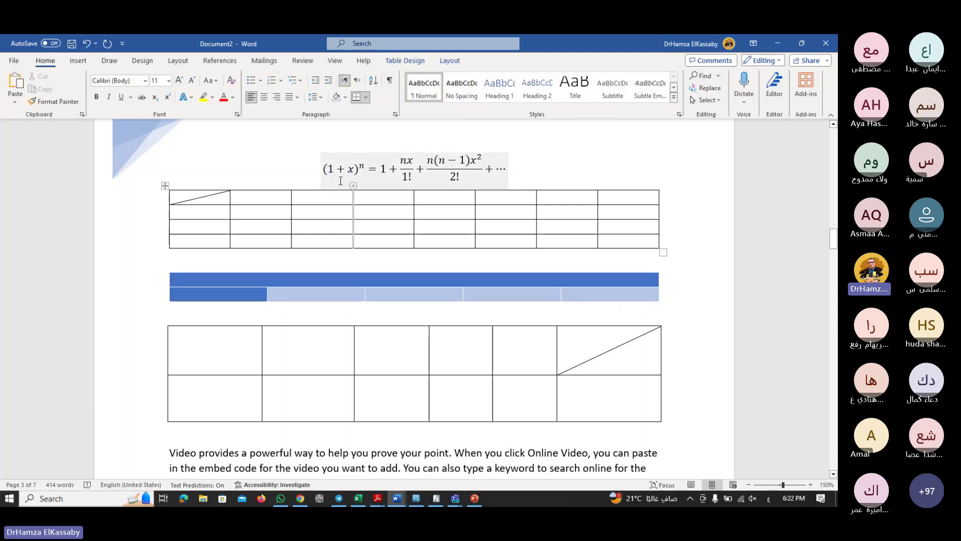
pyautogui.press('Return')
pyautogui.click(78, 60)
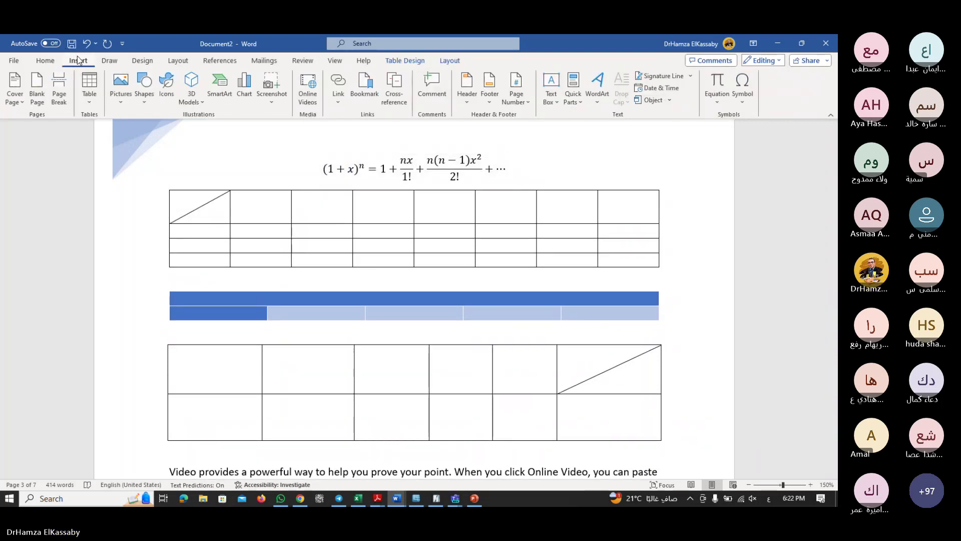
# - Undo the extra table line and start a new empty paragraph below the page 4 text
pyautogui.click(741, 100)
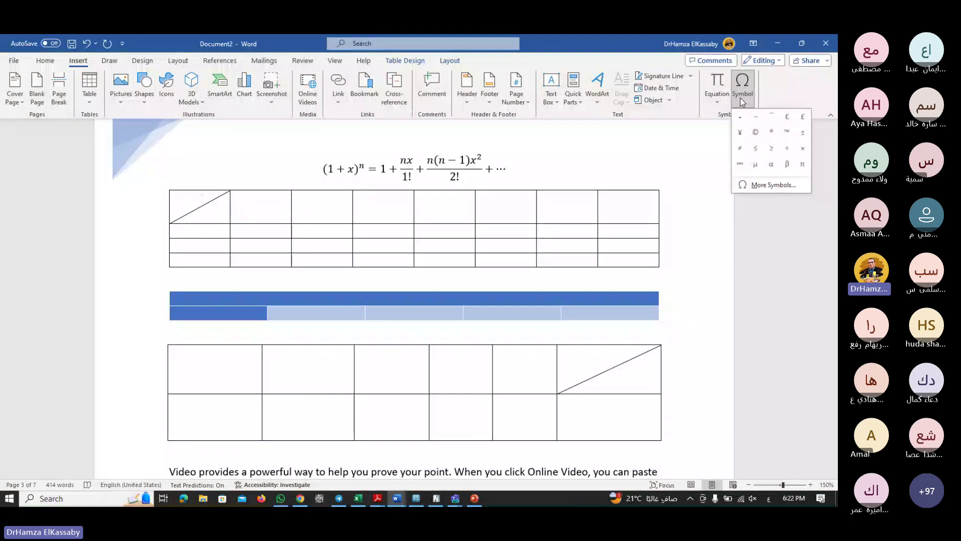
pyautogui.hotkey('ctrl', 'z')
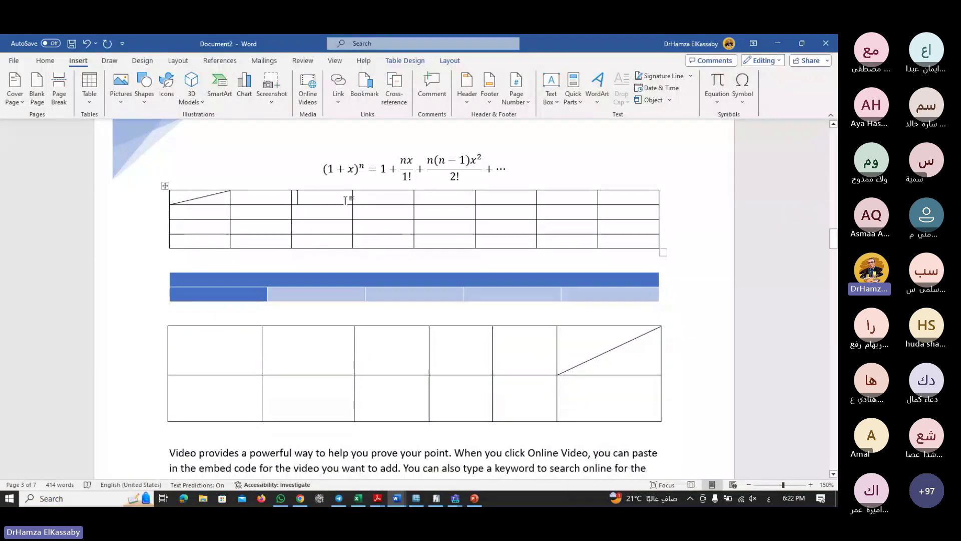
pyautogui.click(299, 181)
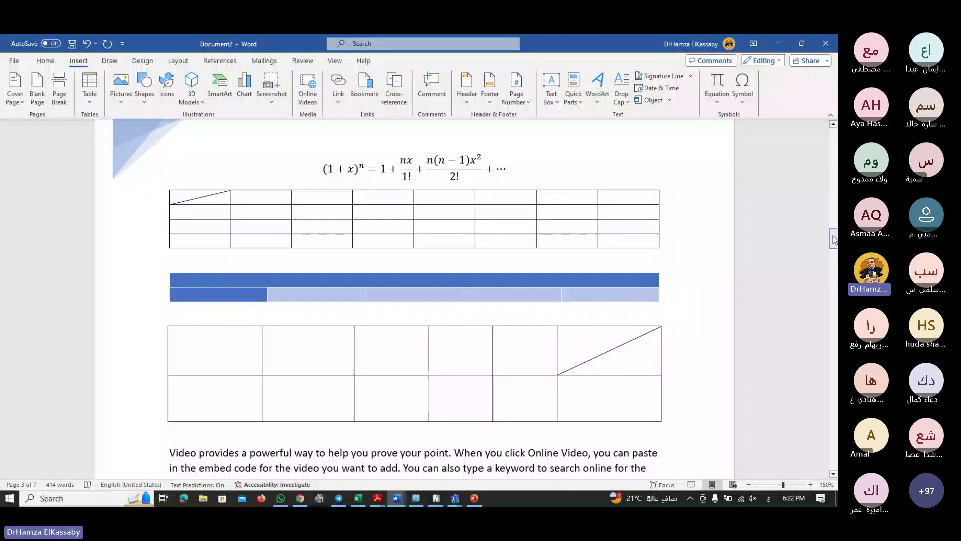
pyautogui.moveTo(833, 250); pyautogui.dragTo(835, 285)
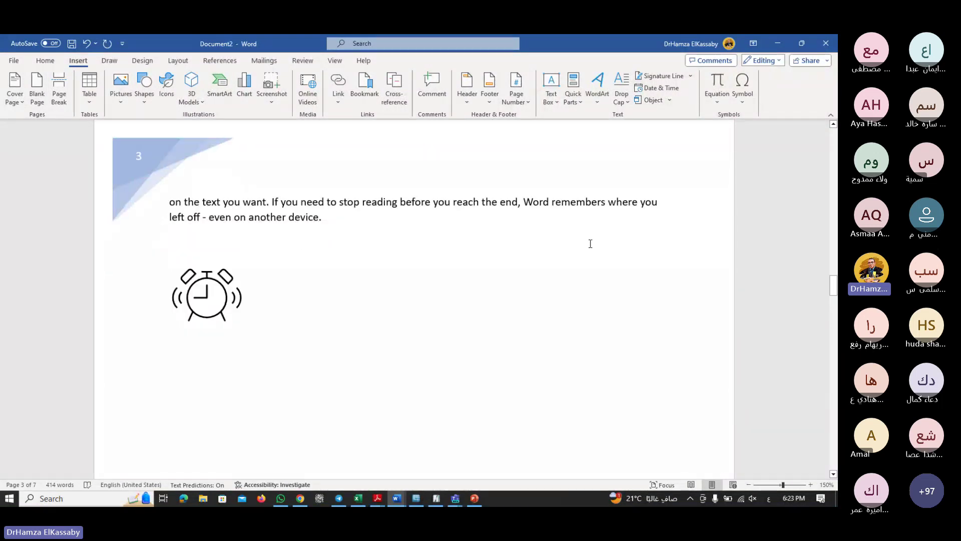
pyautogui.press('Return')
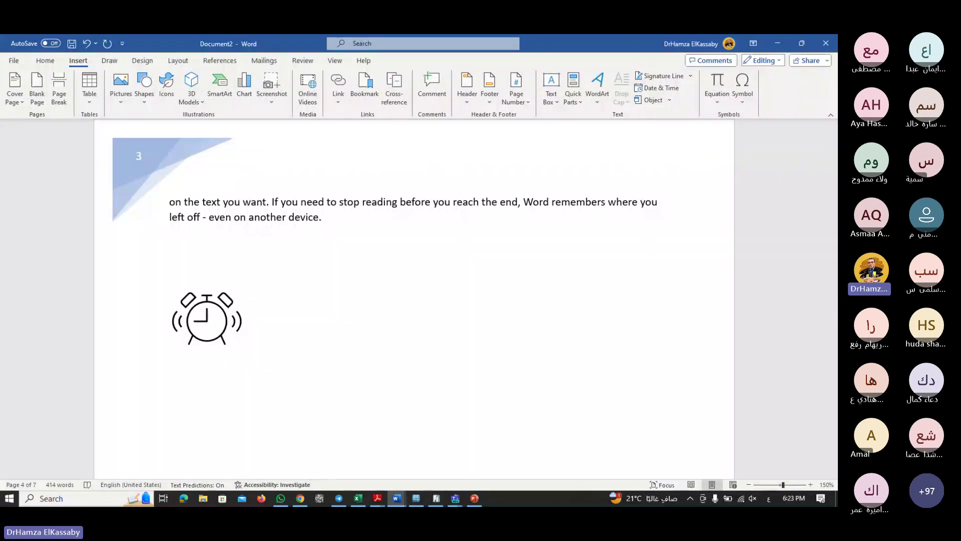
# - Insert the © Copyright Sign from More Symbols on the new line
pyautogui.click(744, 104)
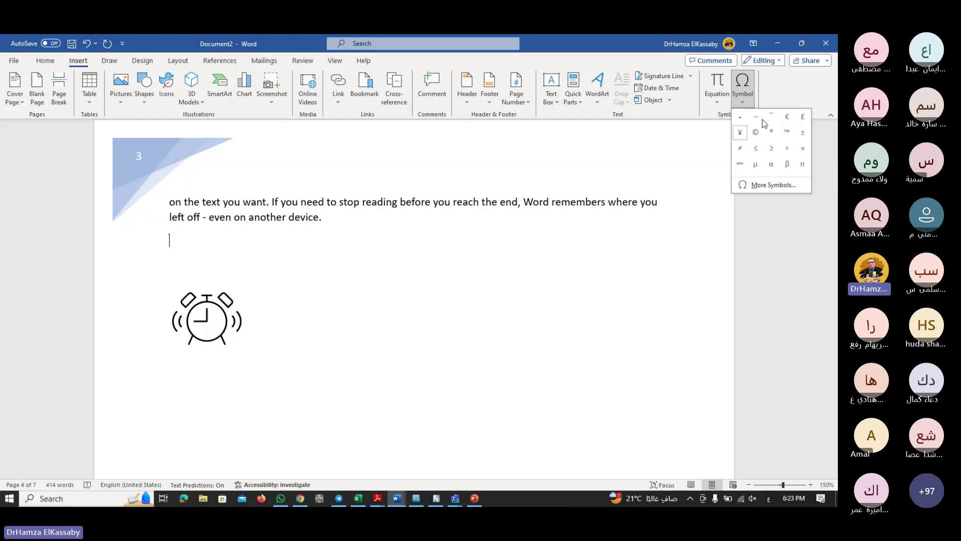
pyautogui.click(761, 188)
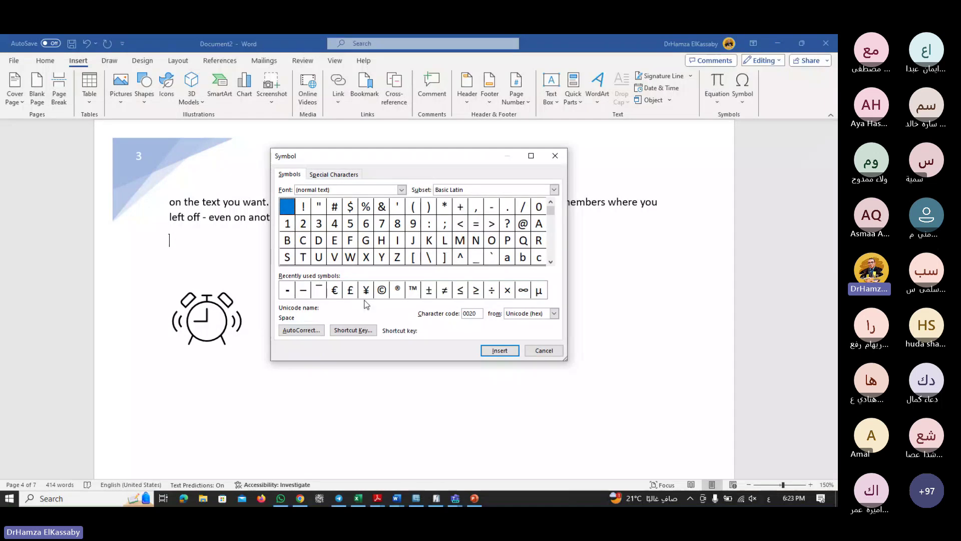
pyautogui.click(382, 290)
pyautogui.click(500, 350)
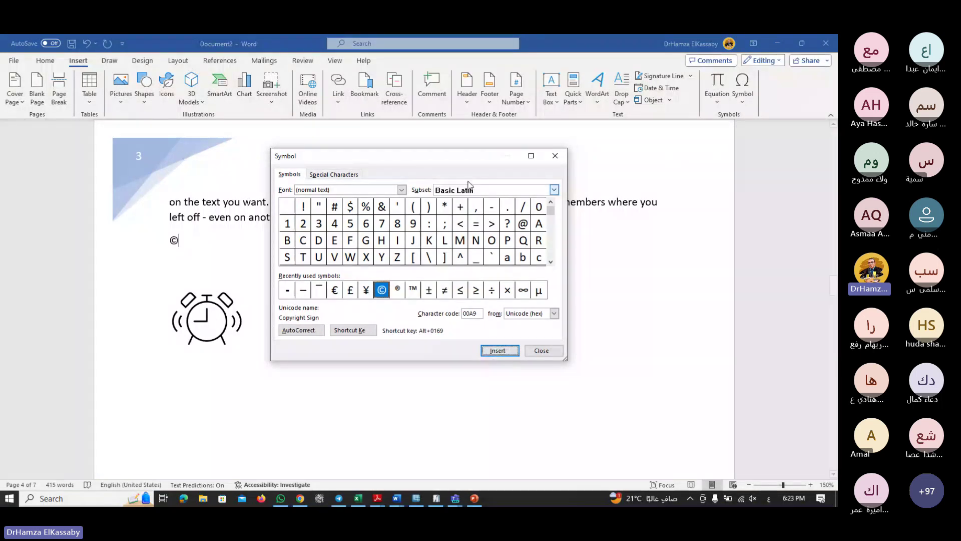
pyautogui.click(551, 158)
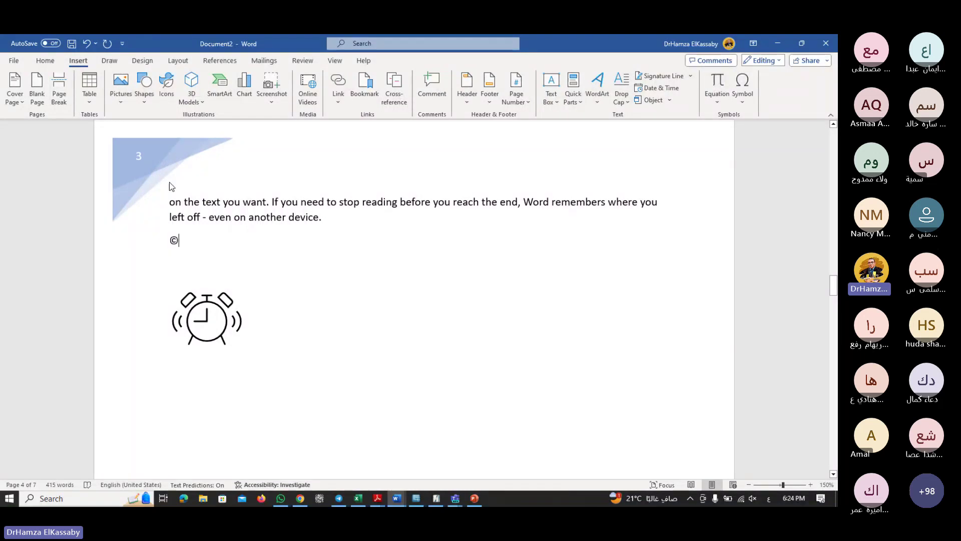
# - Apply a dark green, double-line 3-D page border, then bring up the page colour choices
pyautogui.click(108, 62)
pyautogui.click(149, 61)
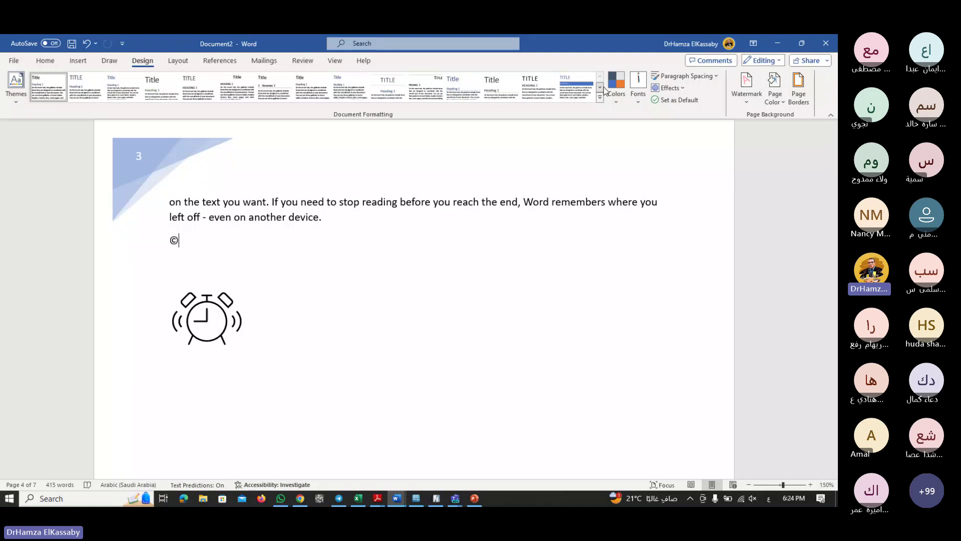
pyautogui.click(800, 85)
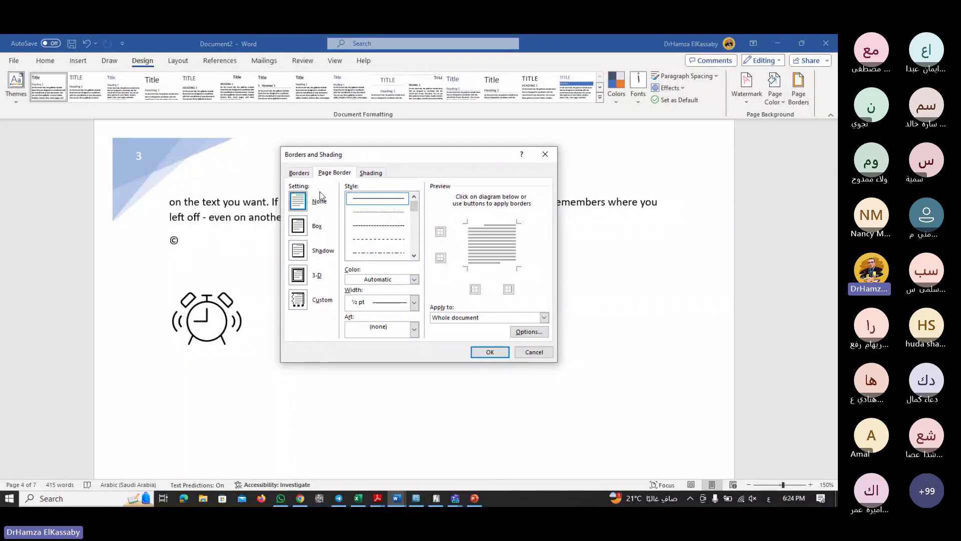
pyautogui.click(296, 274)
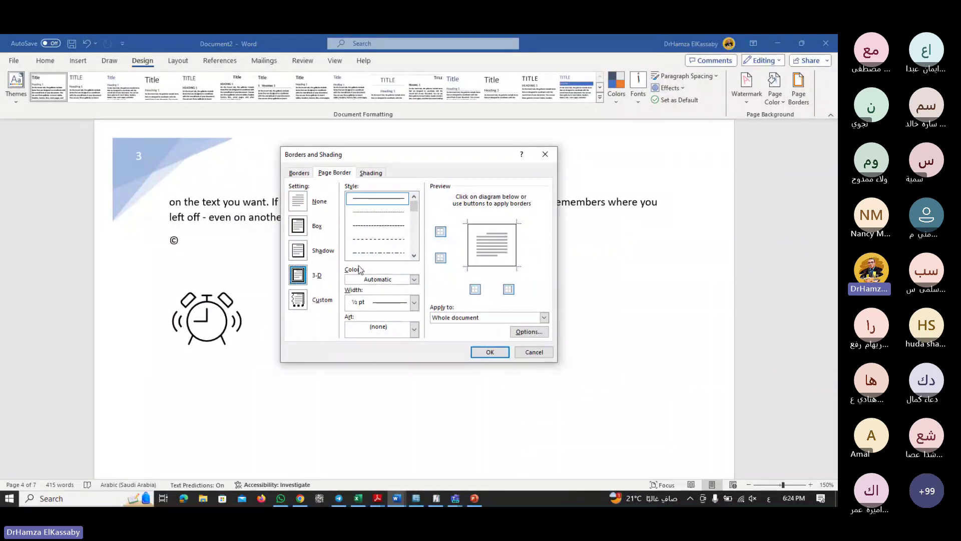
pyautogui.click(413, 255)
pyautogui.click(380, 252)
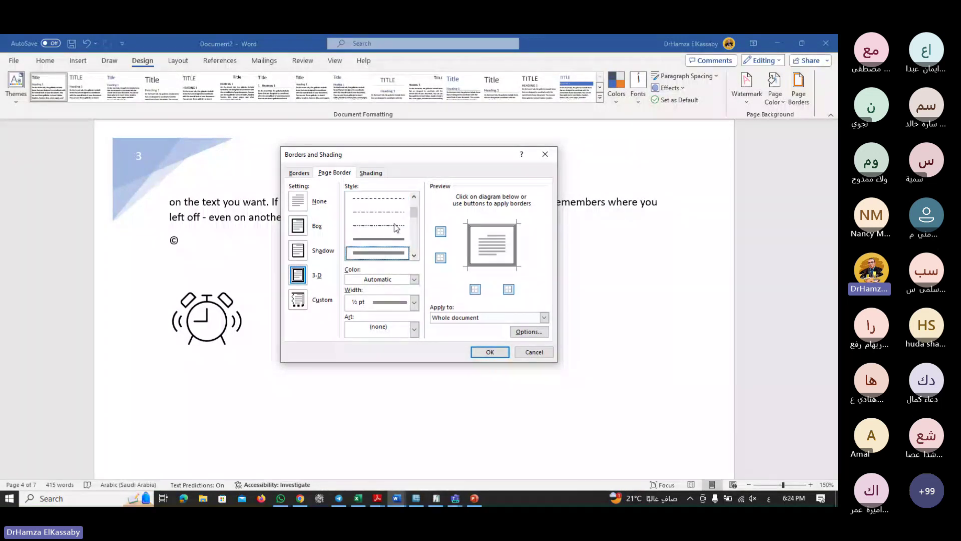
pyautogui.click(414, 280)
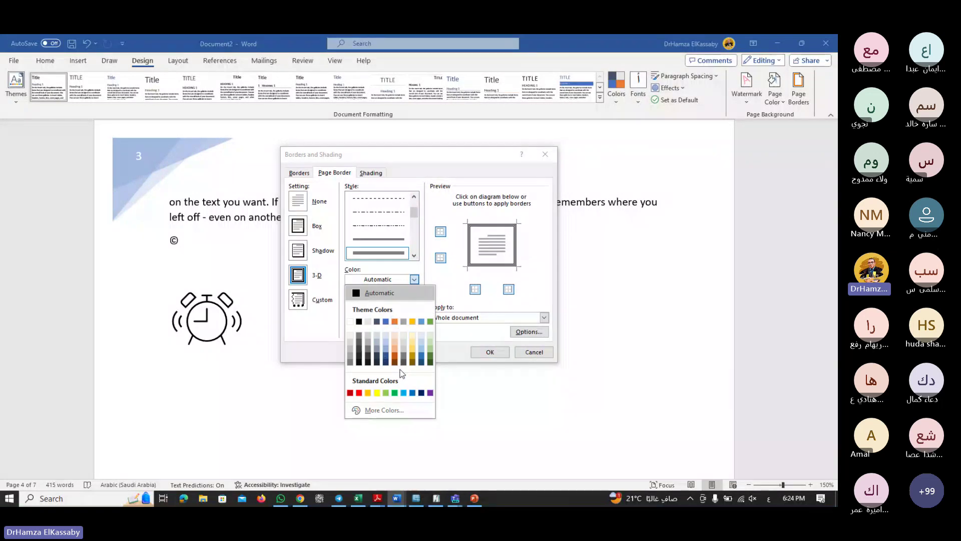
pyautogui.click(430, 359)
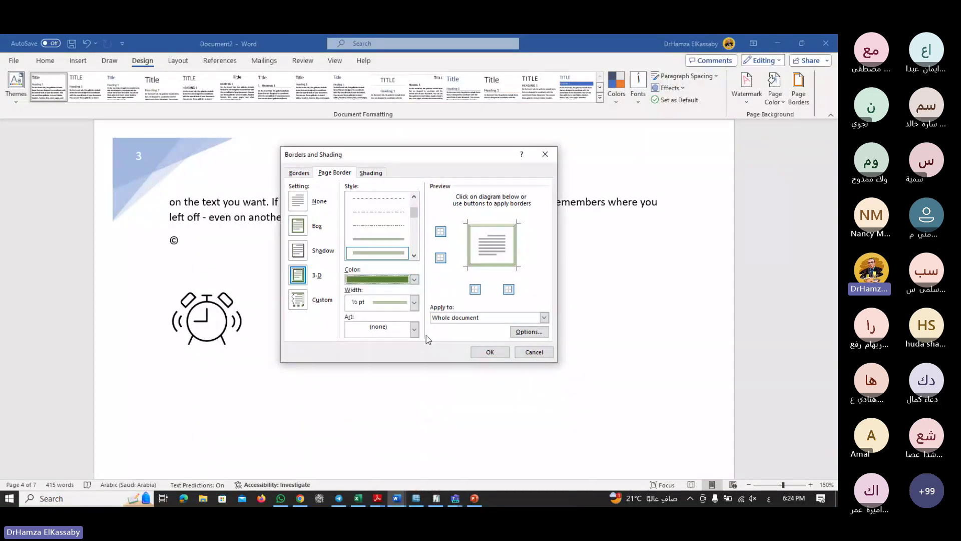
pyautogui.click(490, 351)
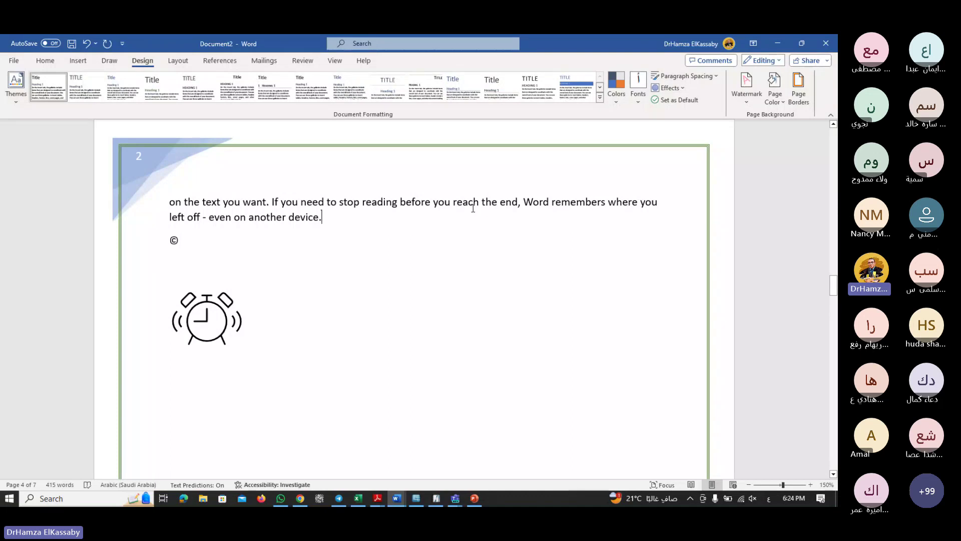
pyautogui.click(773, 95)
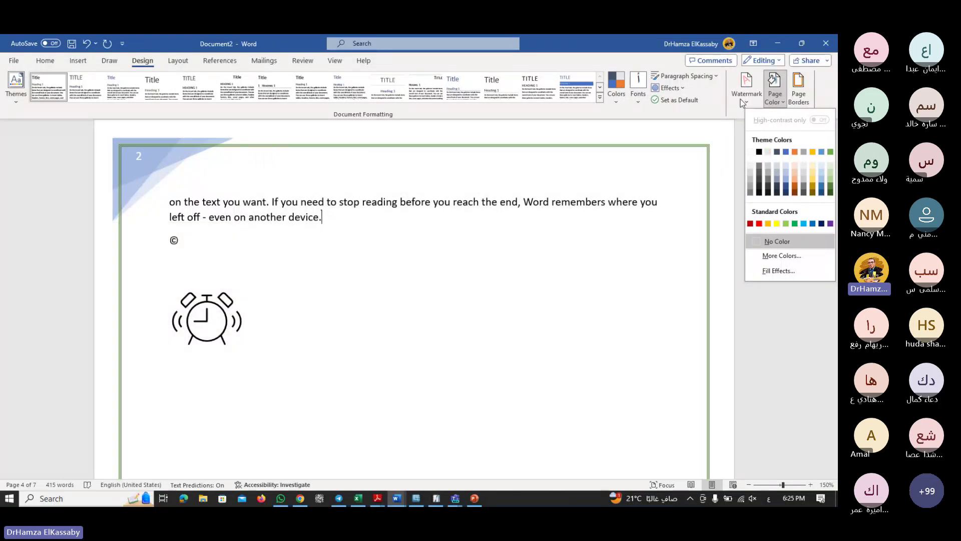
# - Apply the diagonal SAMPLE 1 watermark from the Design watermark gallery
pyautogui.click(745, 95)
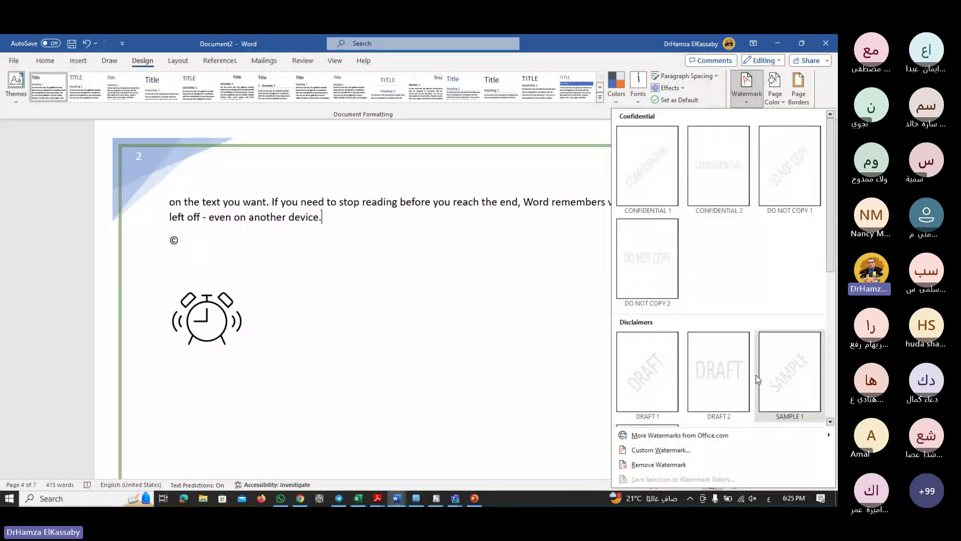
pyautogui.click(787, 381)
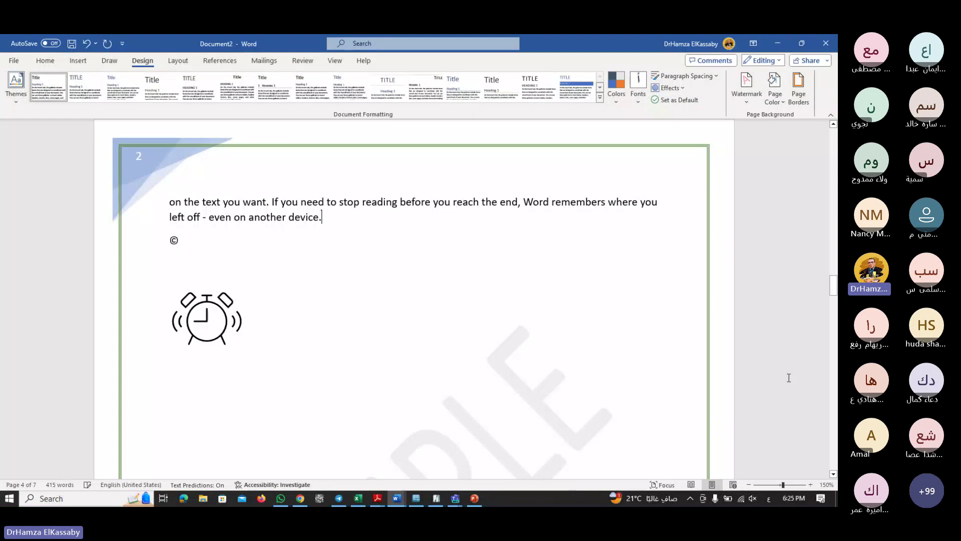
pyautogui.moveTo(834, 288); pyautogui.dragTo(835, 298)
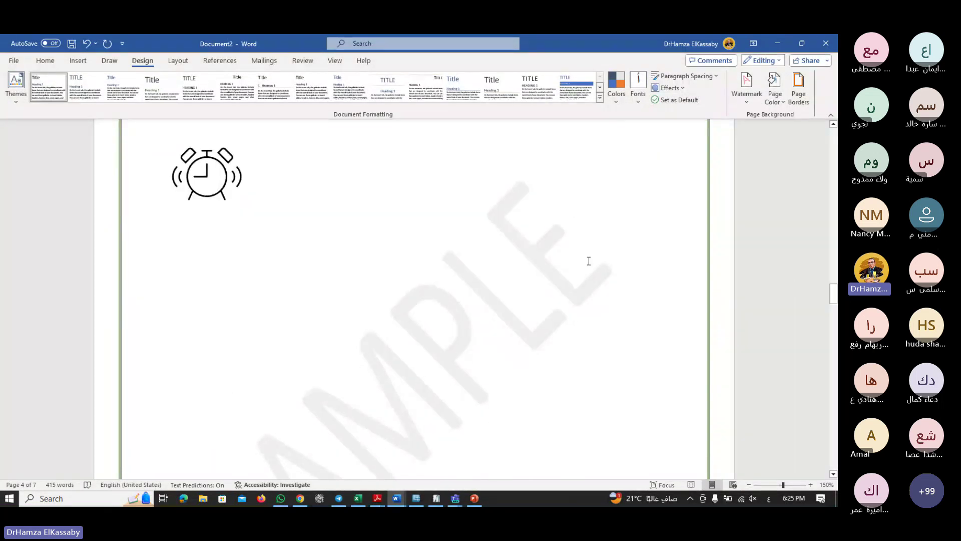
pyautogui.doubleClick(555, 276)
pyautogui.moveTo(834, 296)
pyautogui.mouseDown()
pyautogui.moveTo(835, 273)
pyautogui.moveTo(836, 281)
pyautogui.mouseUp()
pyautogui.click(753, 98)
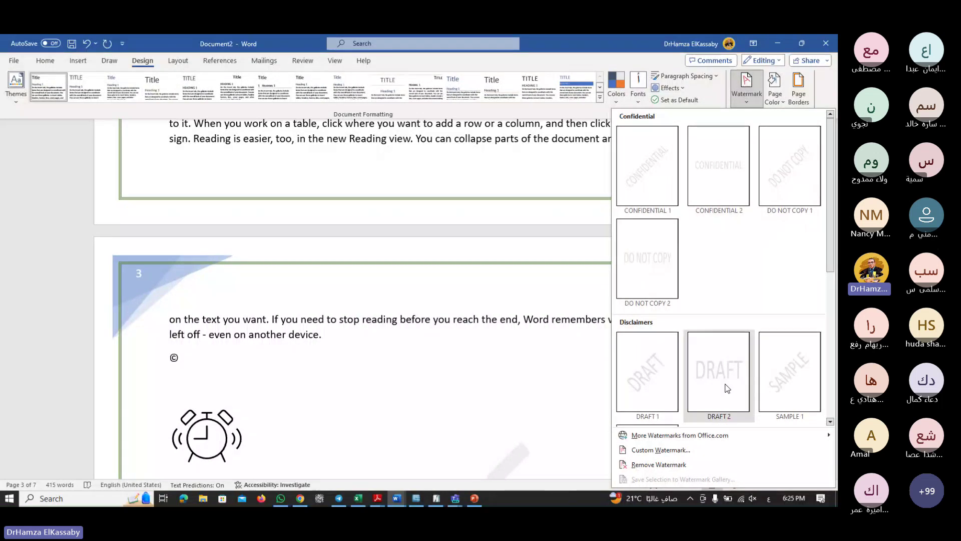
# - Choose No watermark in the Printed Watermark dialog and apply it
pyautogui.click(697, 448)
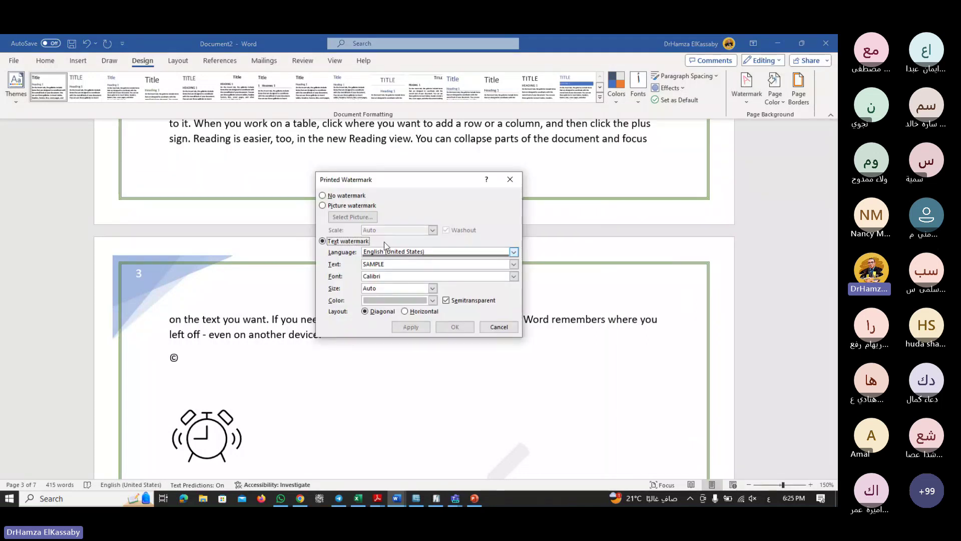
pyautogui.click(334, 204)
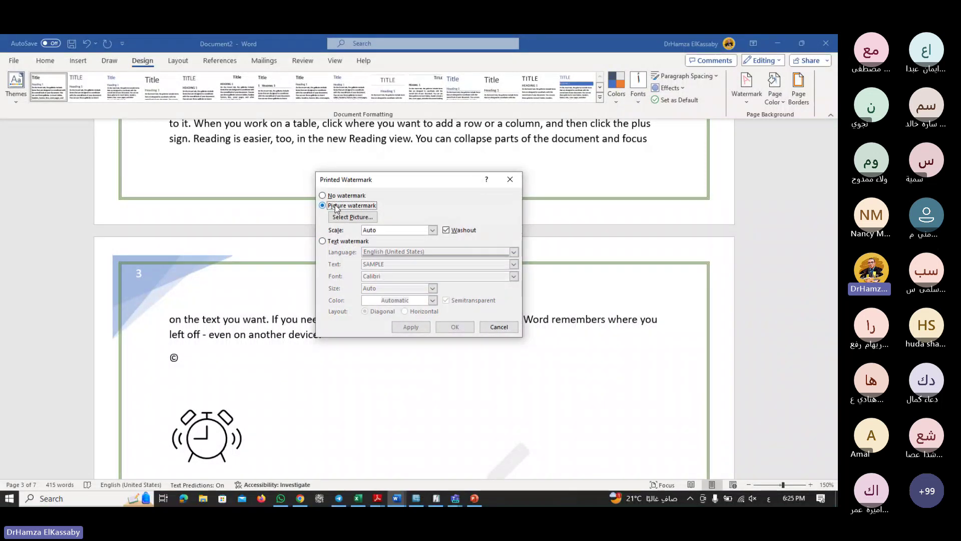
pyautogui.click(336, 199)
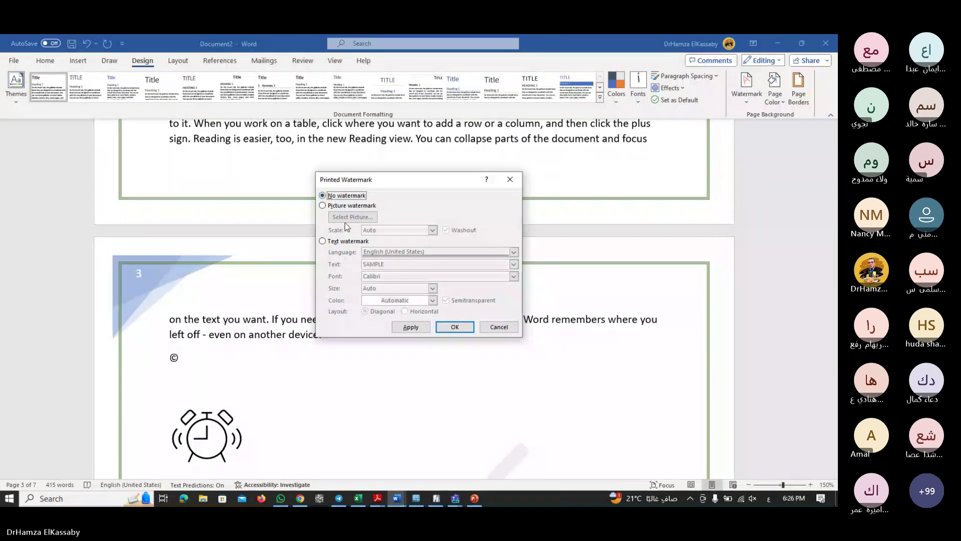
pyautogui.click(457, 328)
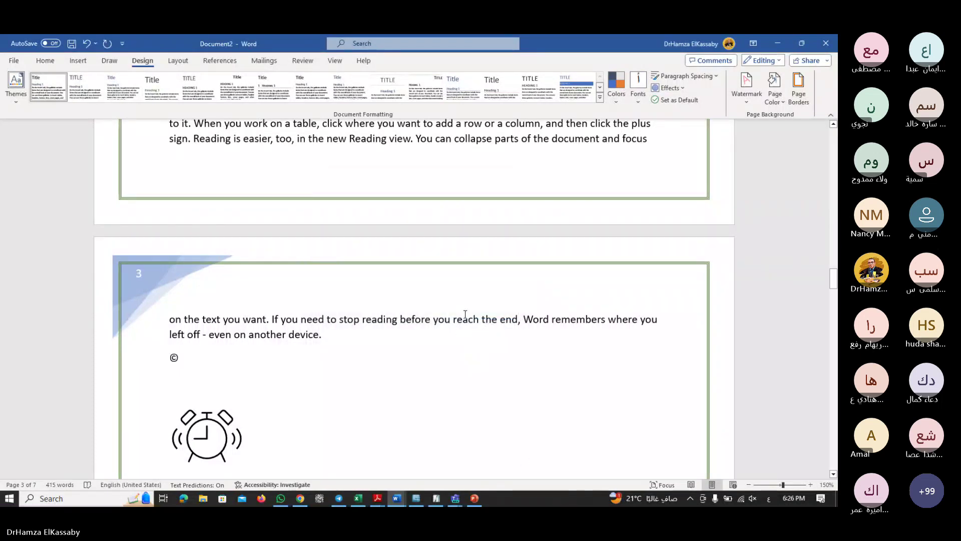
# - Switch to the Arabic thesis document window from the taskbar
pyautogui.press('super')
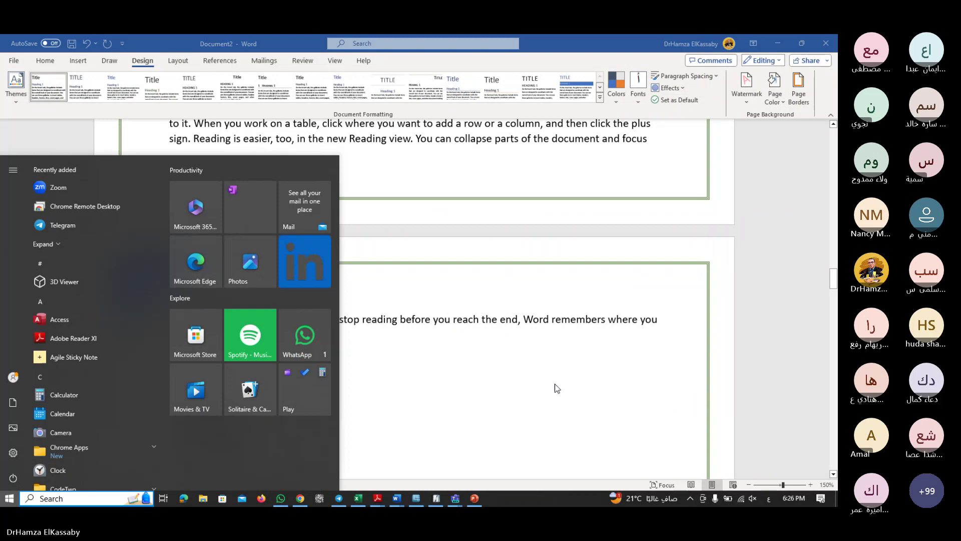
pyautogui.moveTo(402, 498)
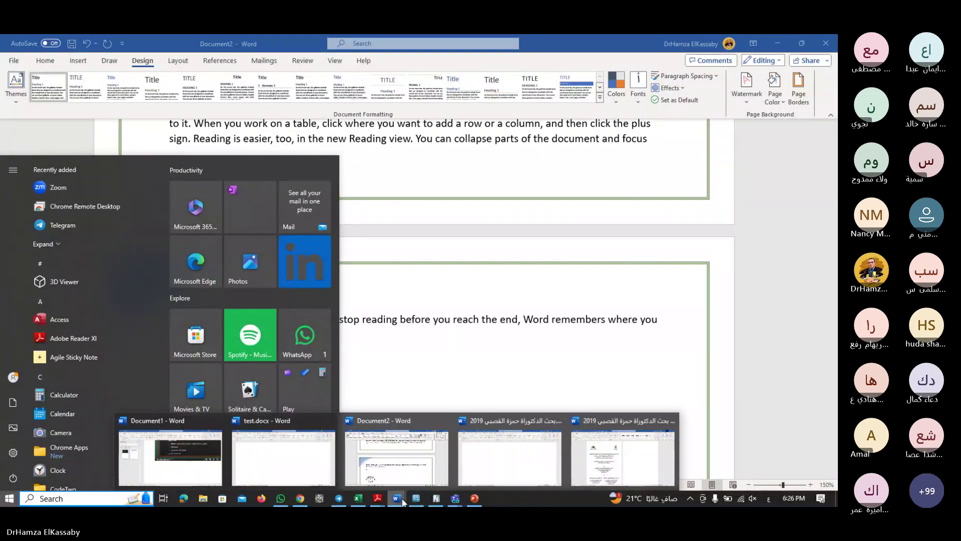
pyautogui.click(544, 486)
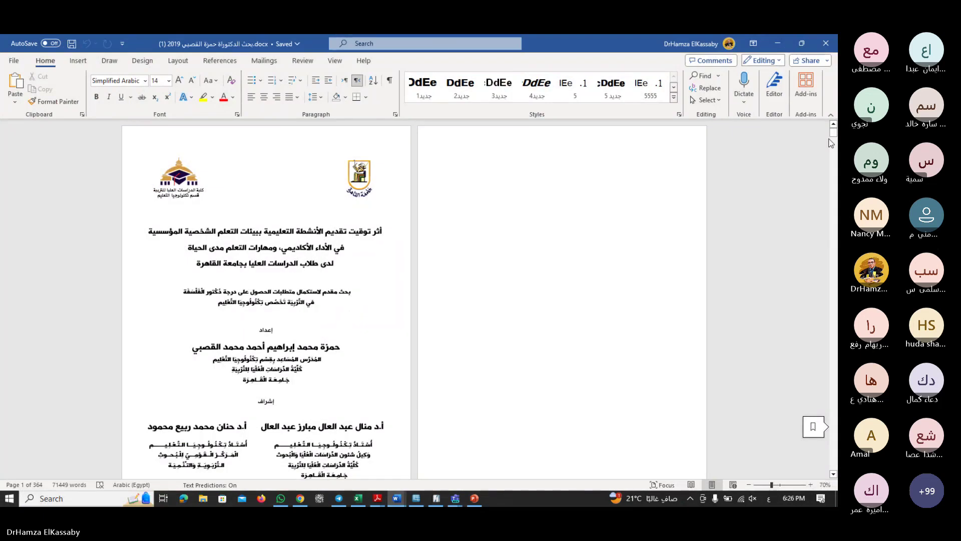
pyautogui.moveTo(833, 133); pyautogui.dragTo(834, 234)
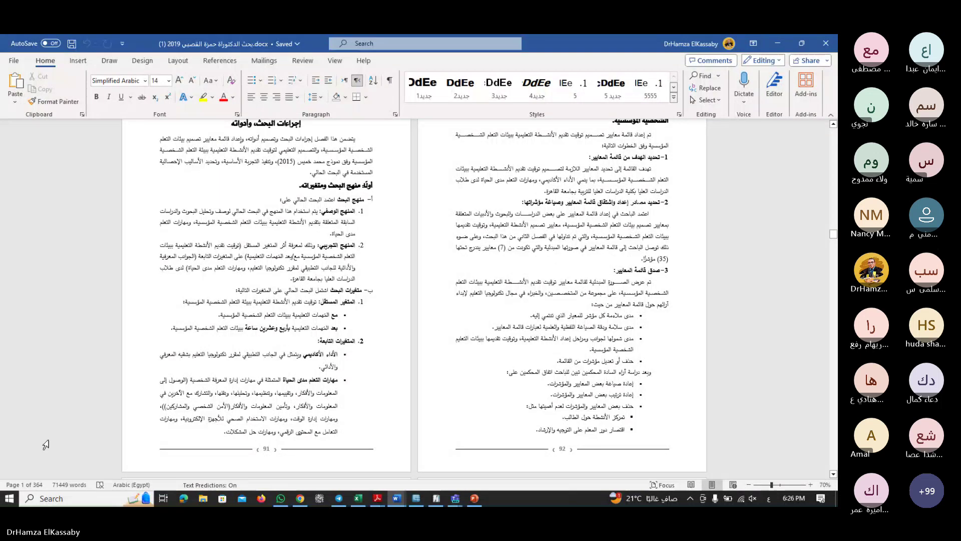
# - Jump to the قائمة المحتويات heading in the Navigation pane, then show the desktop
pyautogui.click(24, 484)
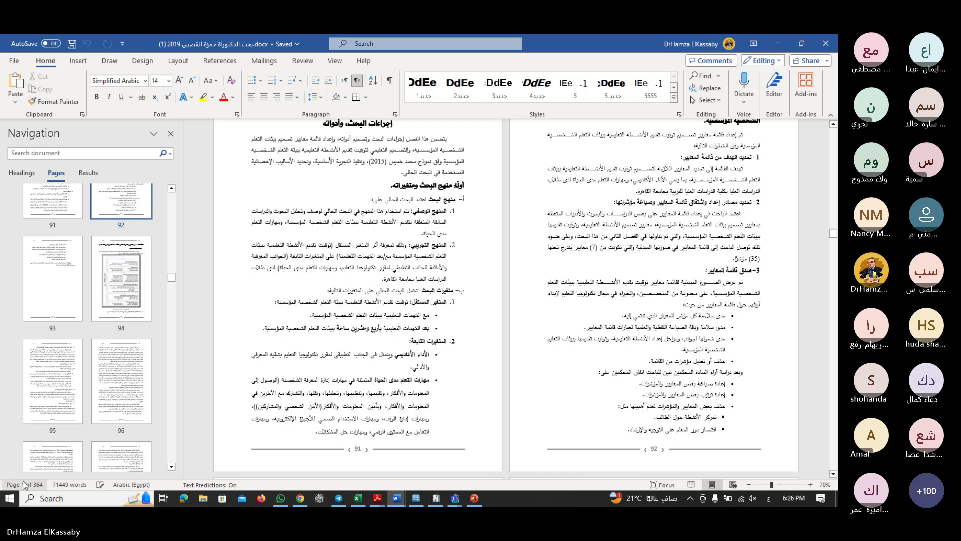
pyautogui.hotkey('ctrl', 'Home')
pyautogui.click(21, 172)
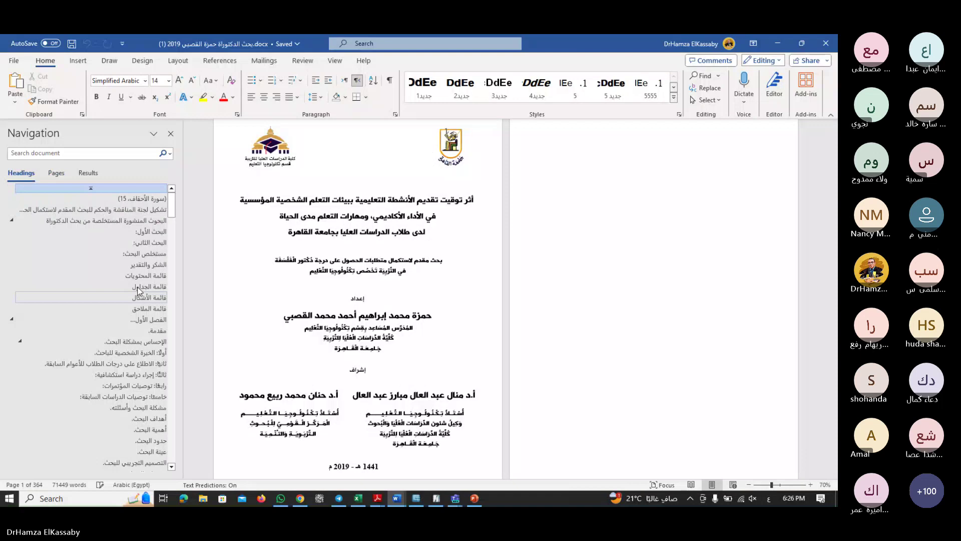
pyautogui.click(144, 275)
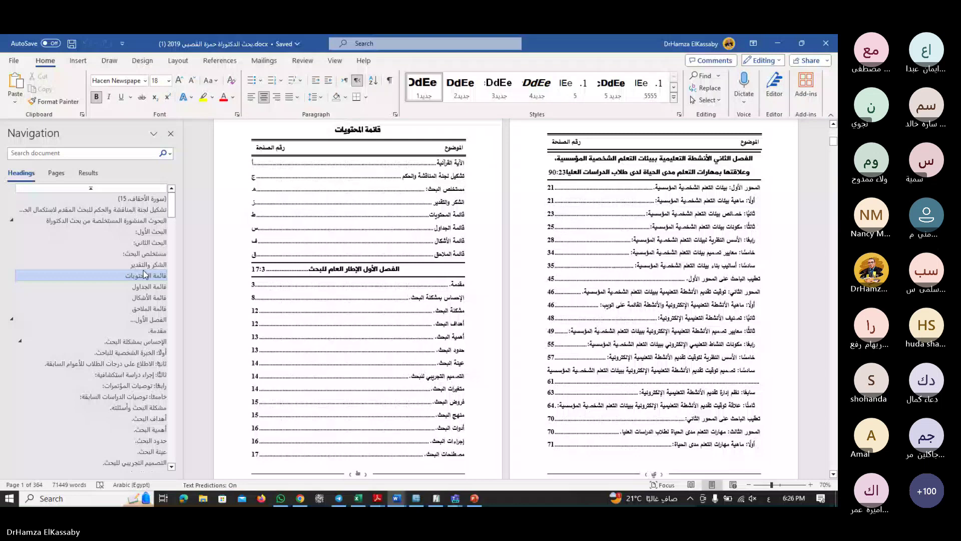
pyautogui.press('super+d')
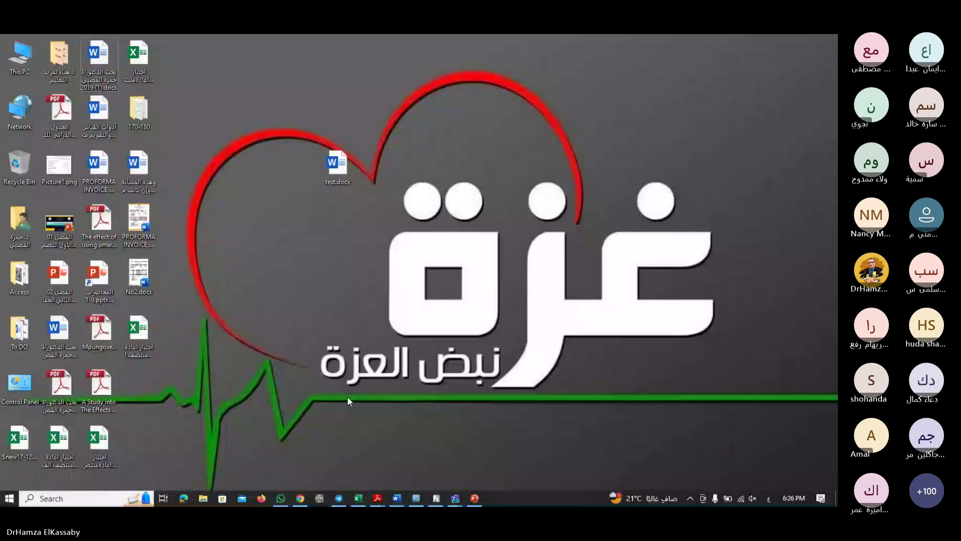
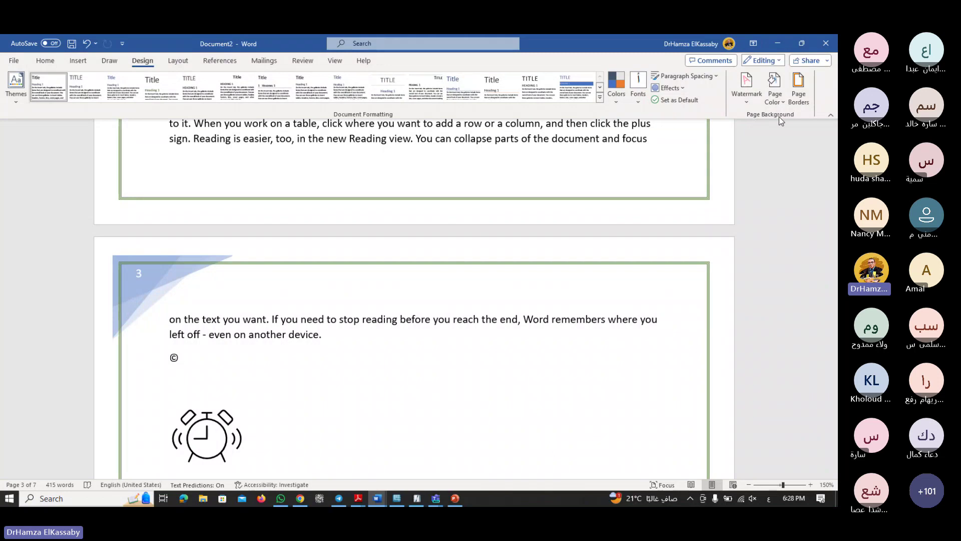
# - Add the DO NOT COPY watermark to the document's pages
pyautogui.click(747, 96)
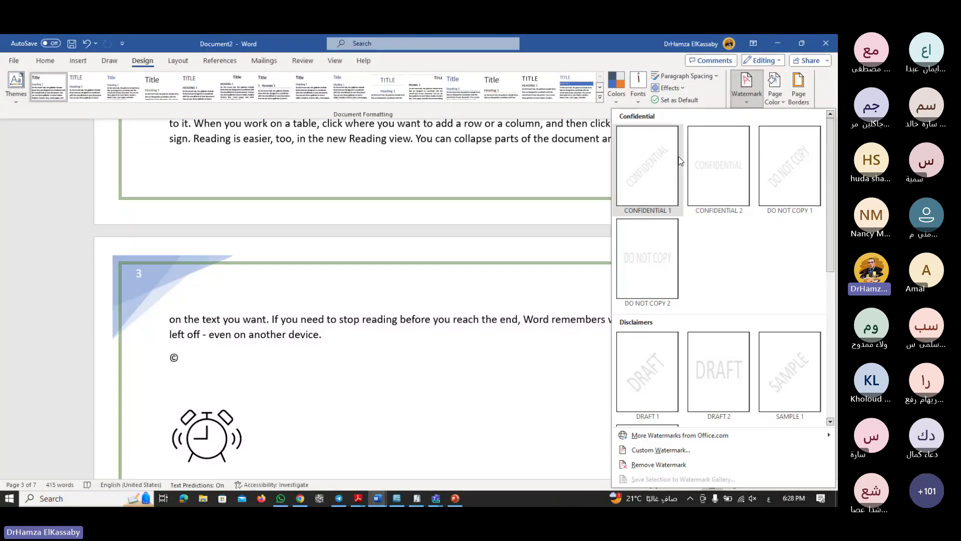
pyautogui.click(811, 155)
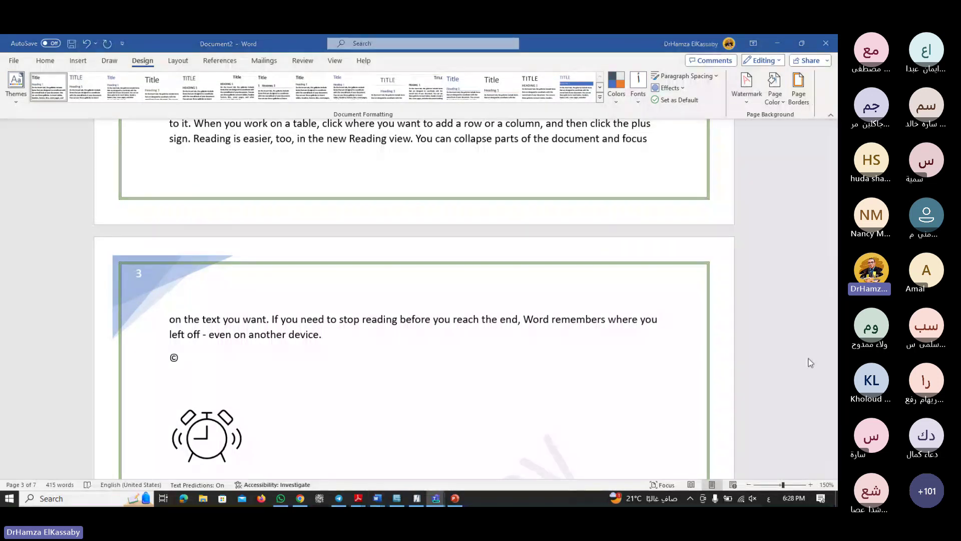
pyautogui.moveTo(834, 278); pyautogui.dragTo(834, 299)
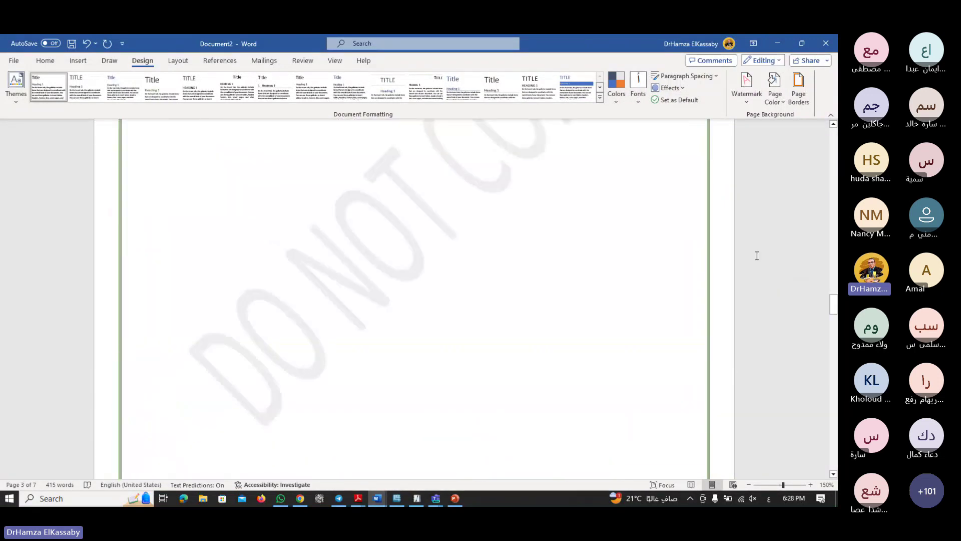
# - Remove the watermark, then bring up the preset margin choices on the Layout tab
pyautogui.click(746, 106)
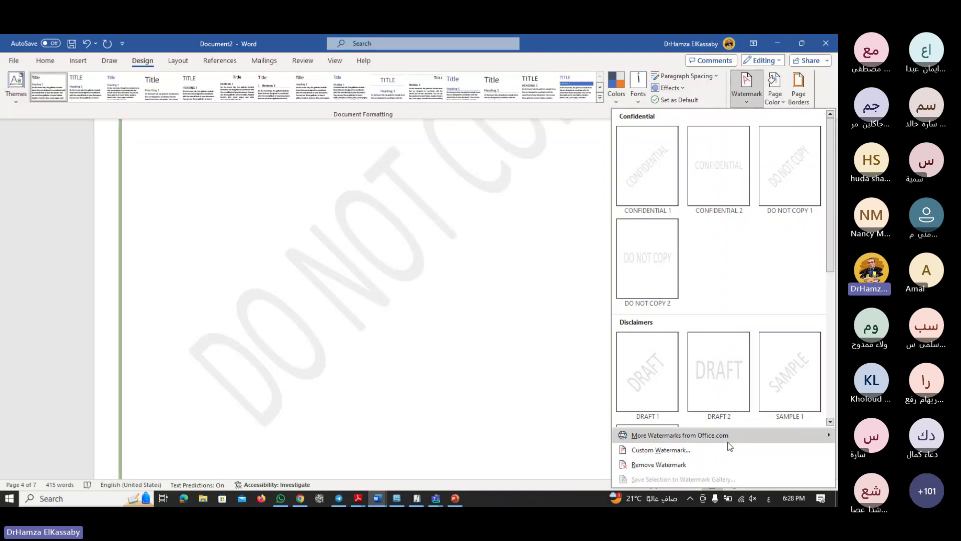
pyautogui.click(718, 466)
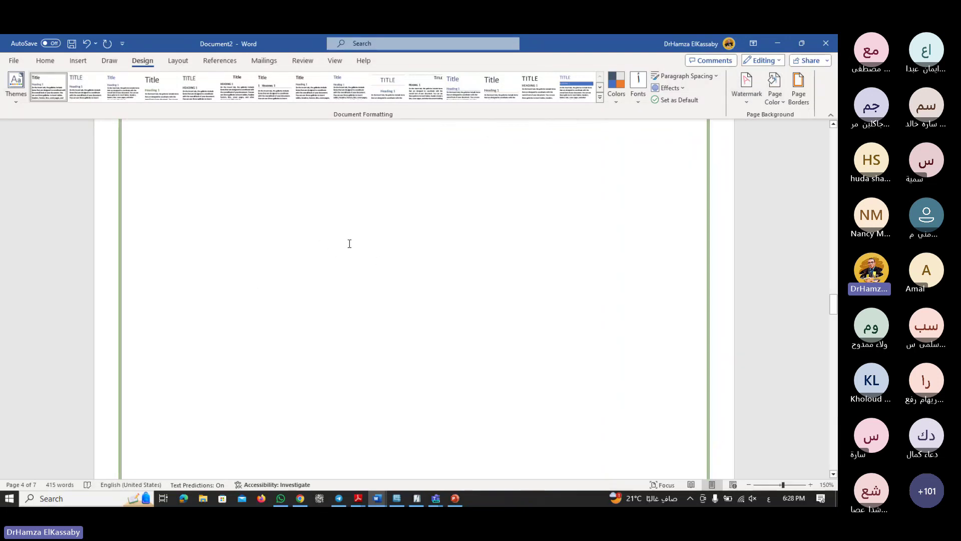
pyautogui.click(183, 64)
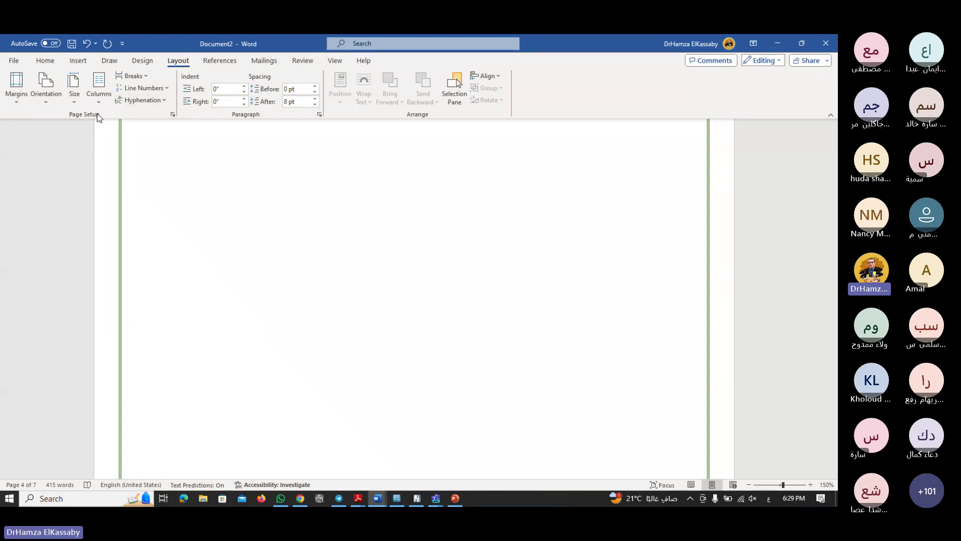
pyautogui.click(18, 105)
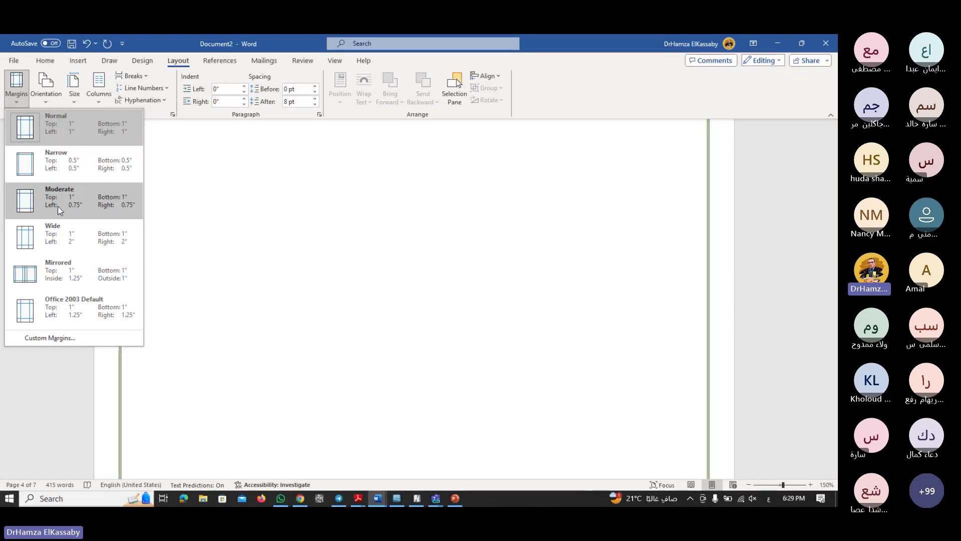
# - Enter 0 for all custom margins and accept Word's fix to 0.18" top, 0.22" bottom, 0.25" sides
pyautogui.click(60, 338)
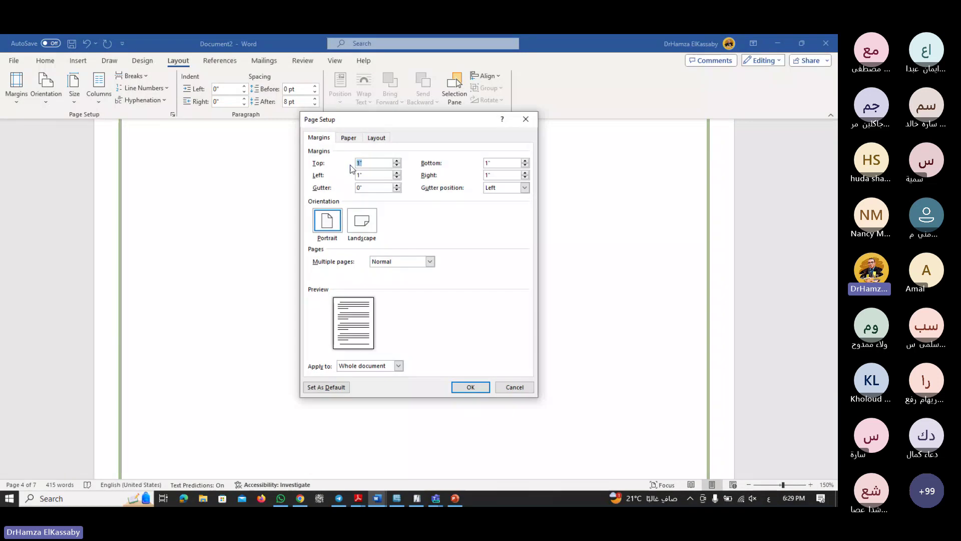
pyautogui.write('0')
pyautogui.press('Tab')
pyautogui.write('0')
pyautogui.press('Tab')
pyautogui.write('0')
pyautogui.press('Tab')
pyautogui.write('0')
pyautogui.press('Tab')
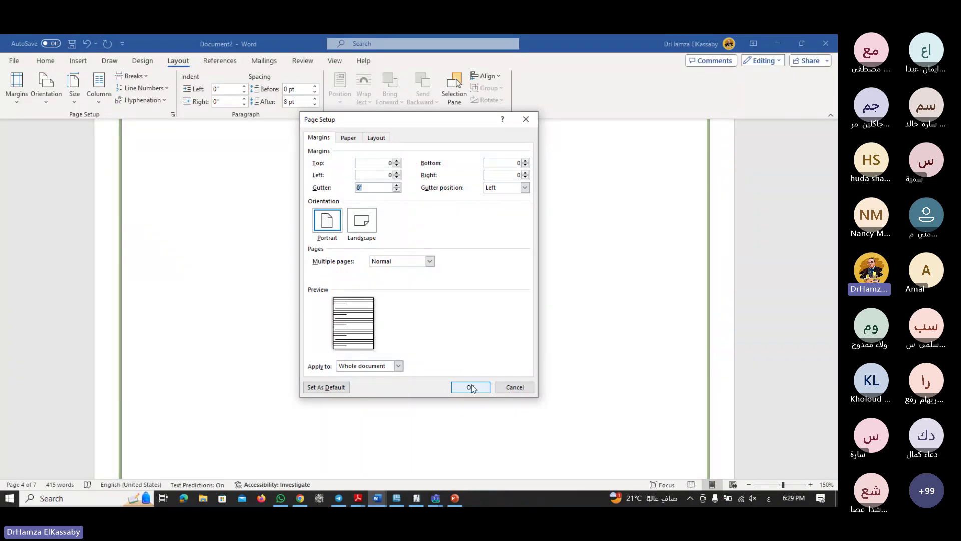
pyautogui.click(470, 387)
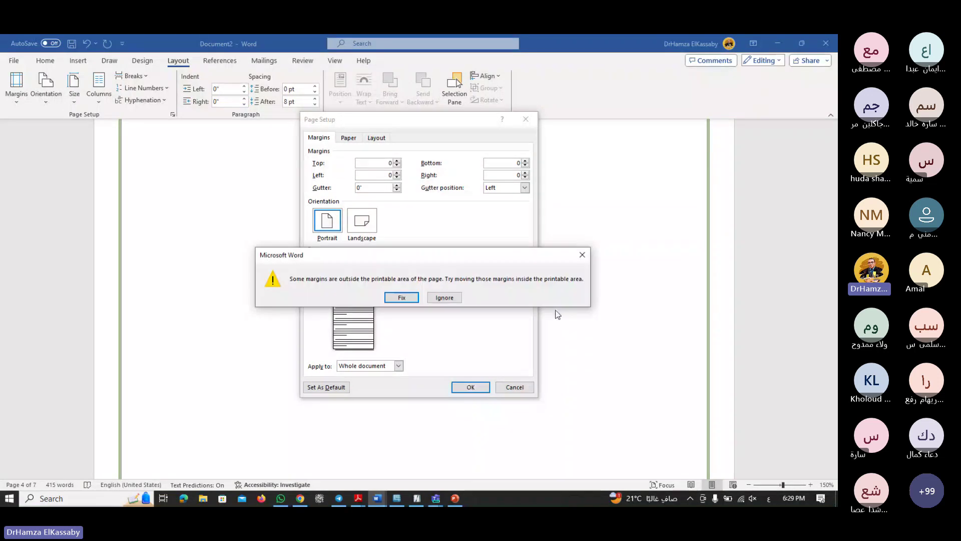
pyautogui.click(401, 297)
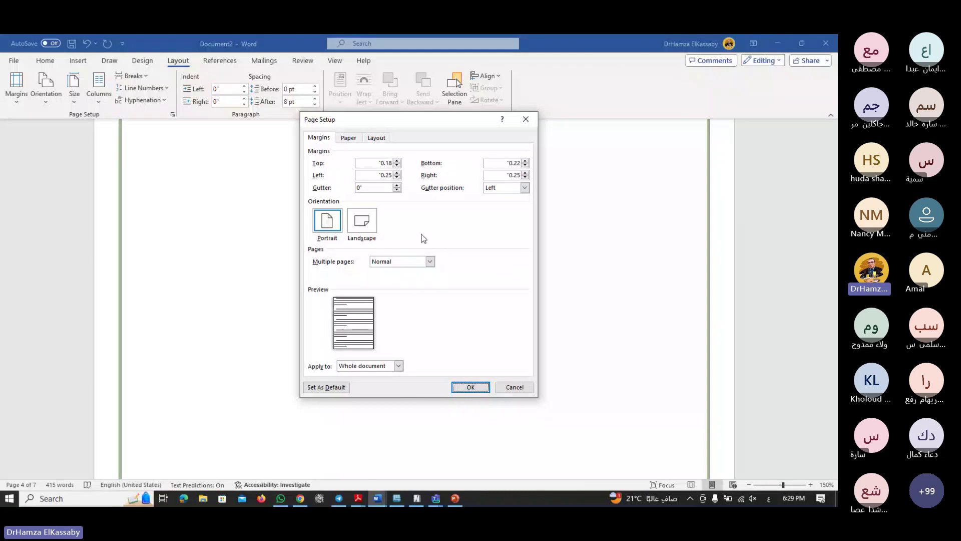
pyautogui.click(470, 387)
pyautogui.scroll(5, 731, 292)
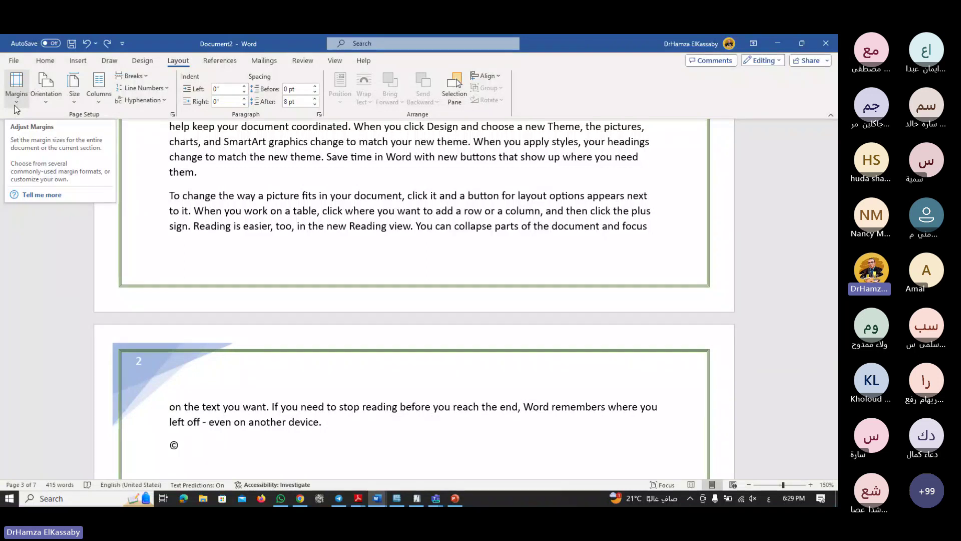
# - Zoom out four steps to see more pages at once
pyautogui.click(42, 103)
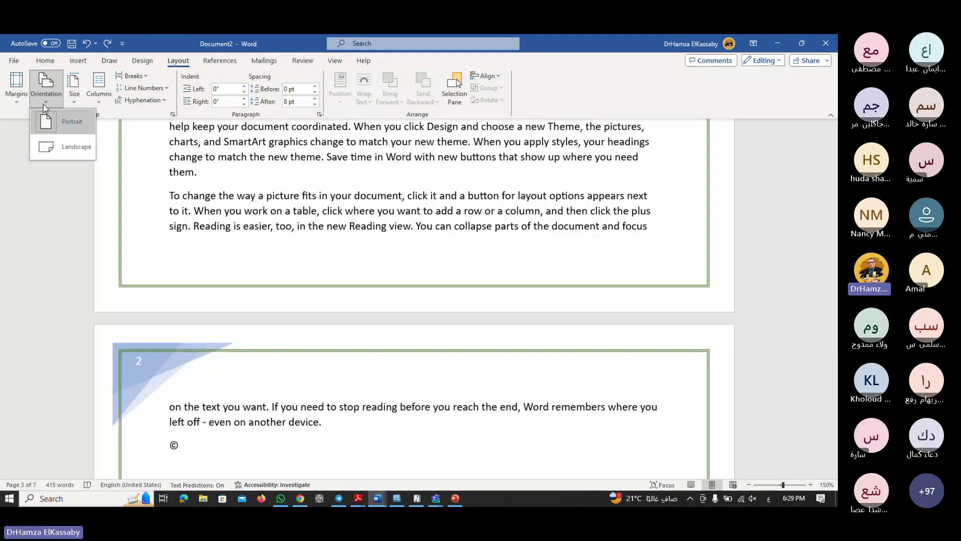
pyautogui.click(70, 108)
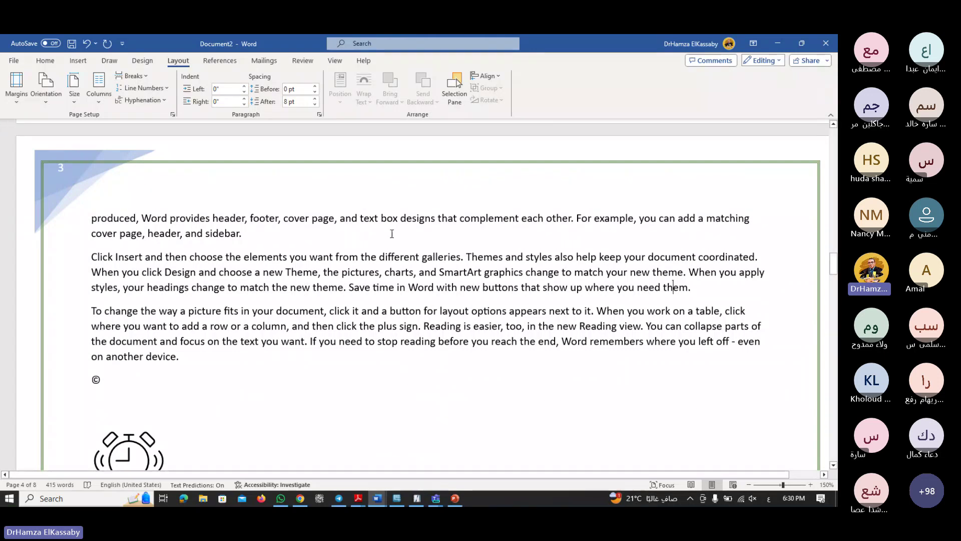
pyautogui.click(749, 484)
pyautogui.click(749, 484)
pyautogui.click(749, 484)
pyautogui.click(749, 485)
pyautogui.click(749, 484)
pyautogui.click(749, 484)
pyautogui.click(749, 484)
pyautogui.click(749, 484)
pyautogui.click(748, 485)
pyautogui.click(749, 485)
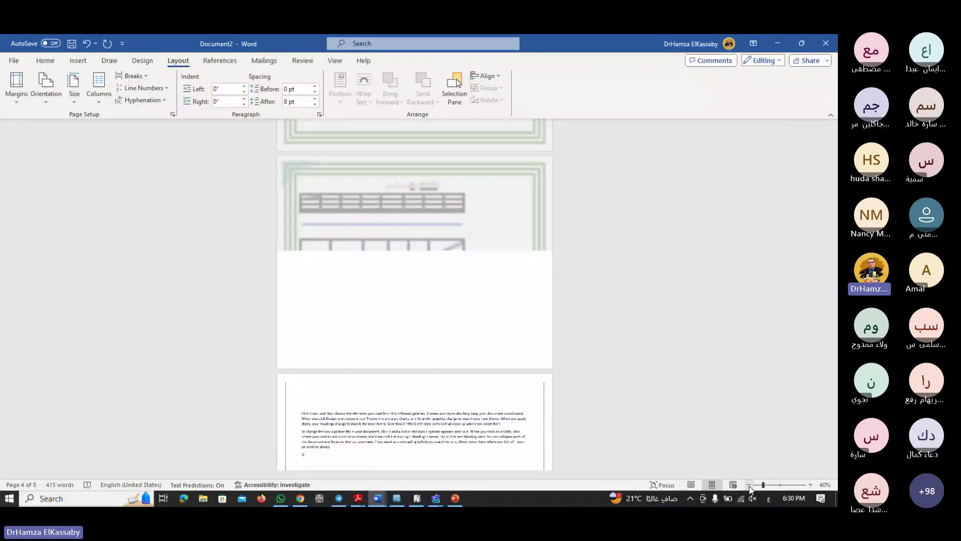
pyautogui.click(748, 485)
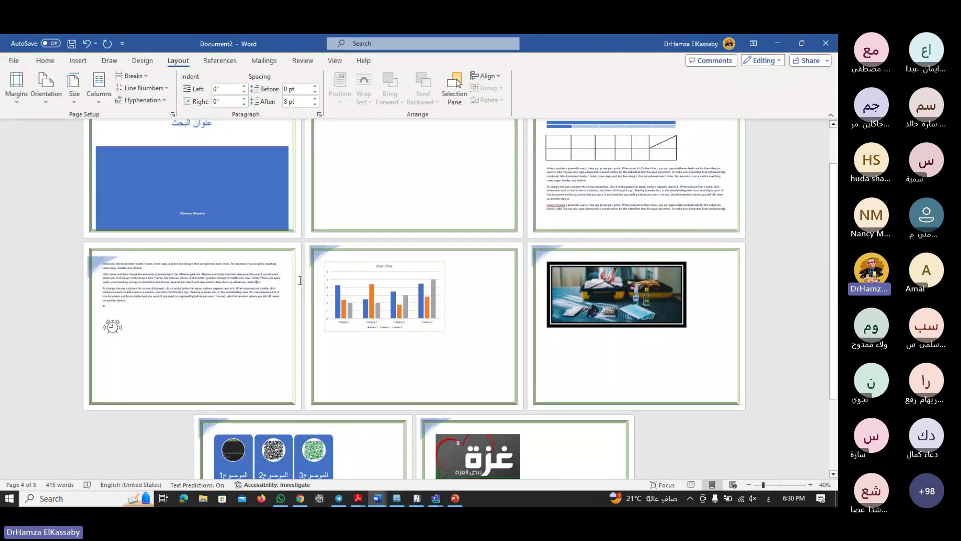
# - Set every page to portrait orientation
pyautogui.click(47, 95)
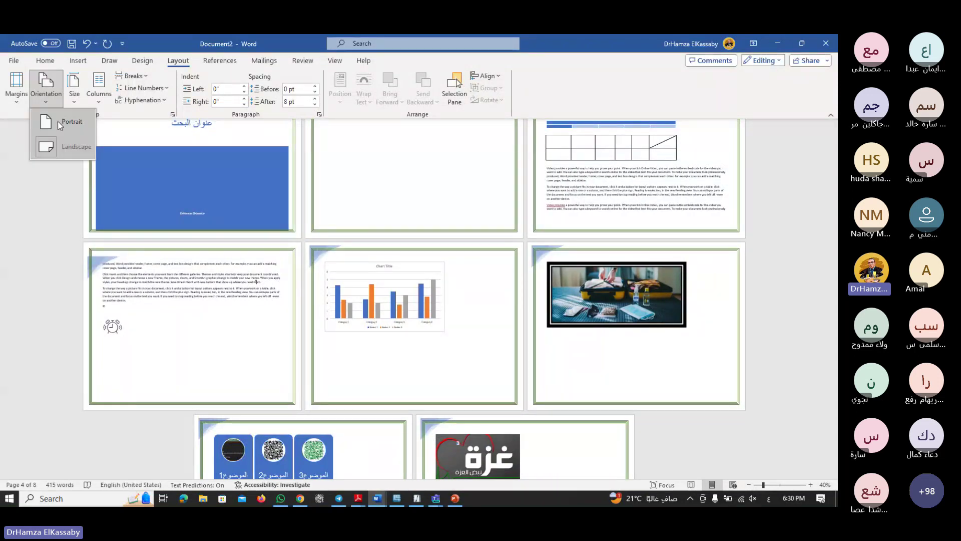
pyautogui.click(58, 121)
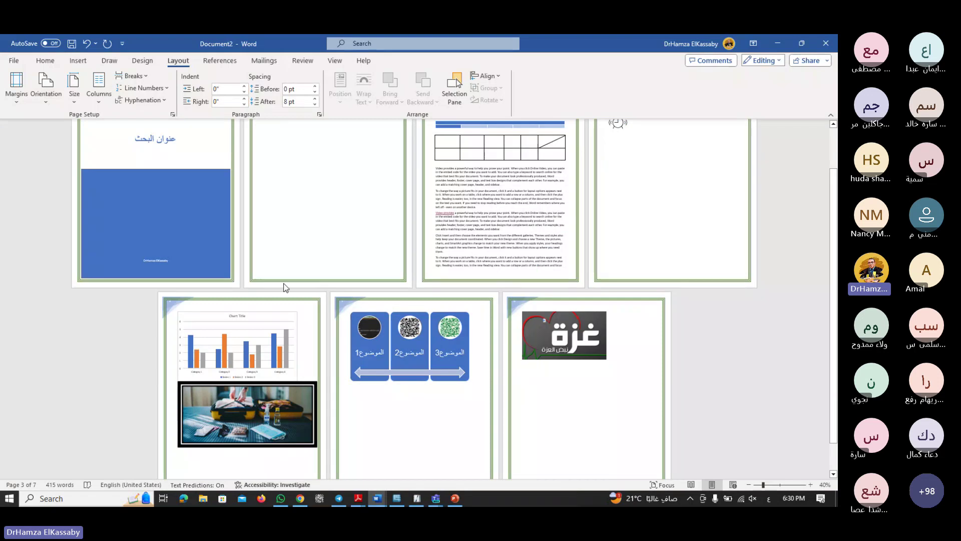
pyautogui.click(75, 95)
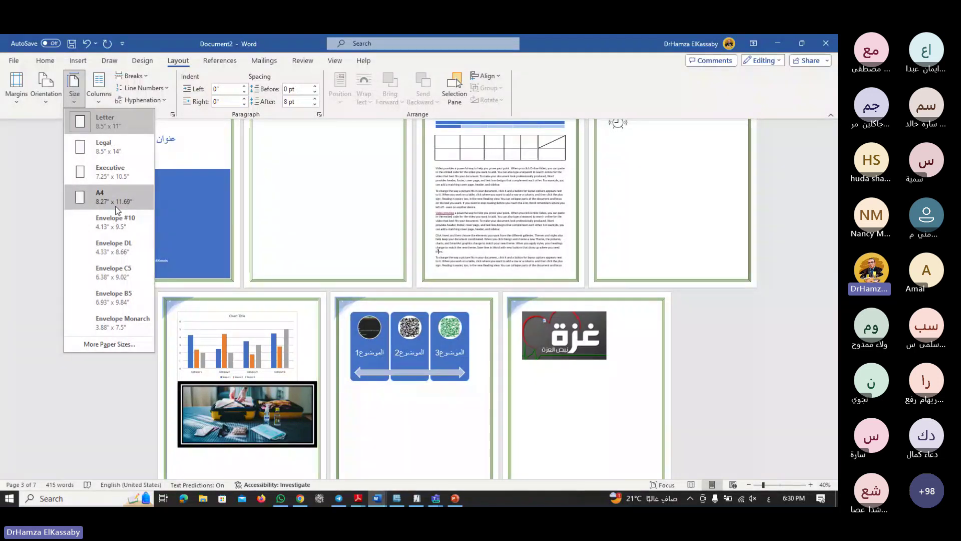
# - Set the paper size to A4 (8.27" × 11.69") in the Page Setup dialog
pyautogui.click(114, 344)
pyautogui.click(379, 165)
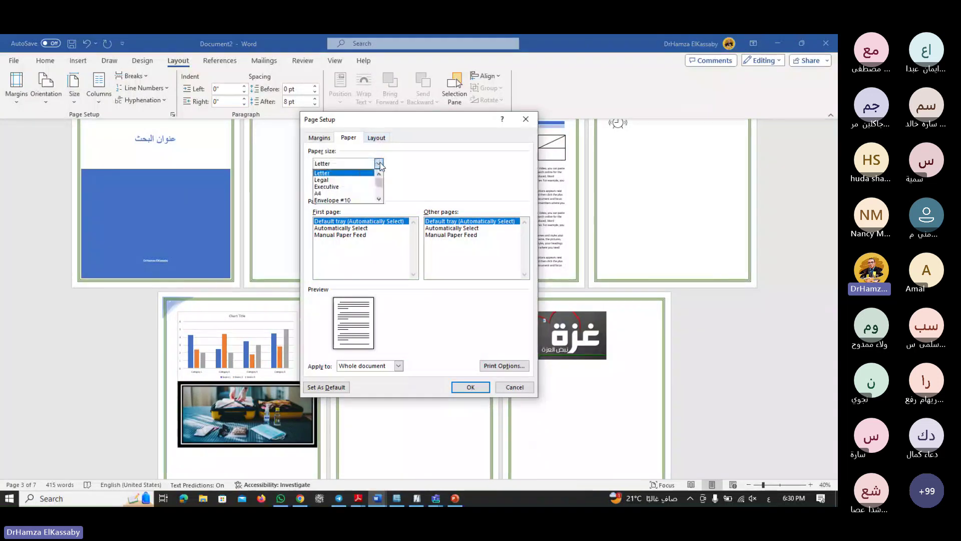
pyautogui.scroll(-1, 379, 199)
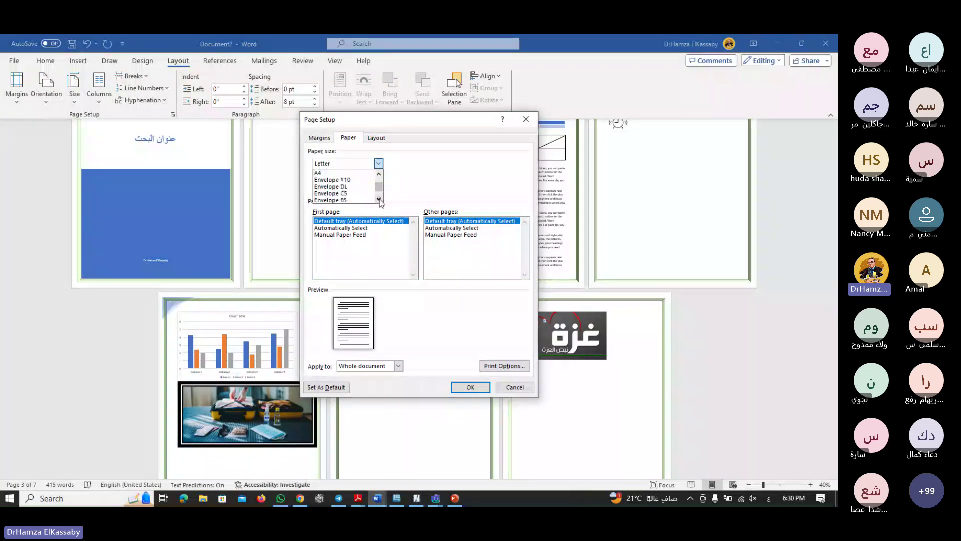
pyautogui.scroll(-1, 380, 200)
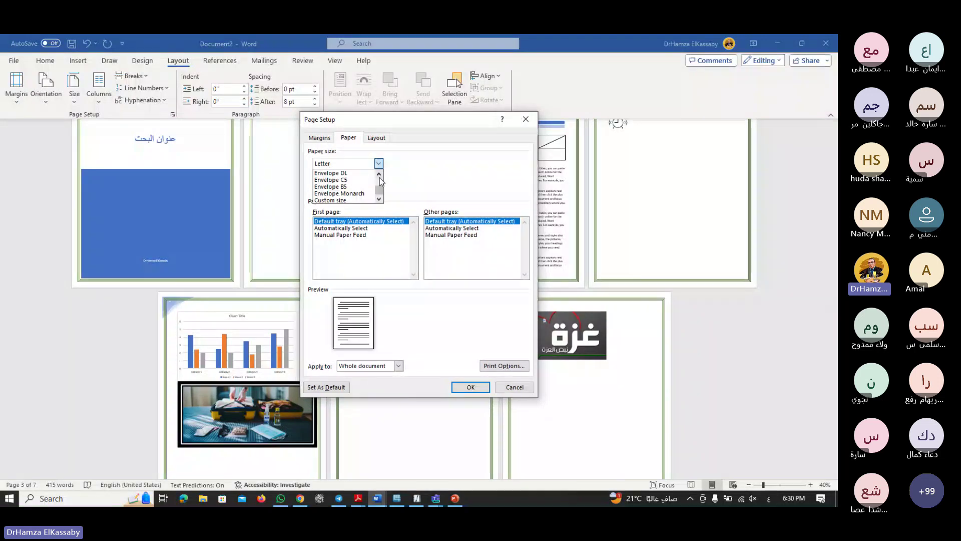
pyautogui.scroll(5, 380, 176)
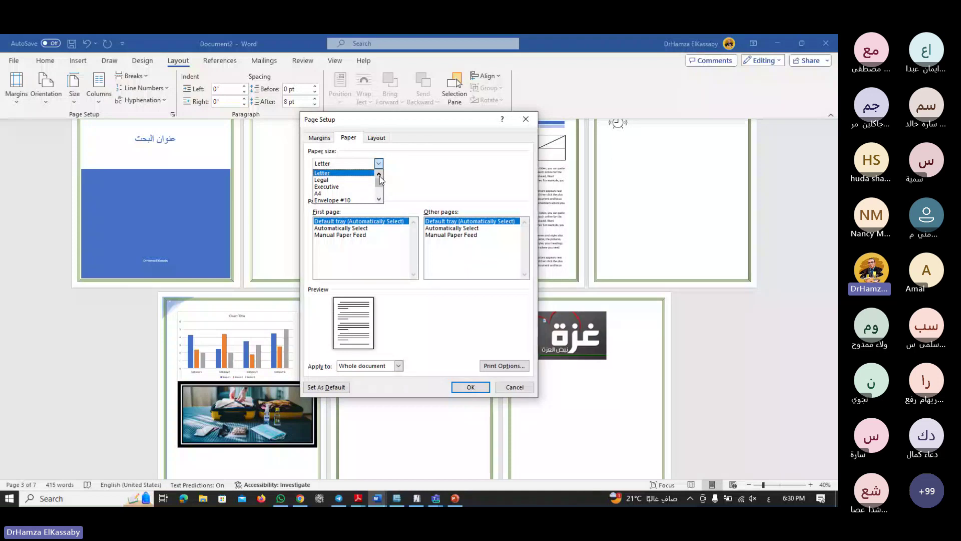
pyautogui.click(349, 193)
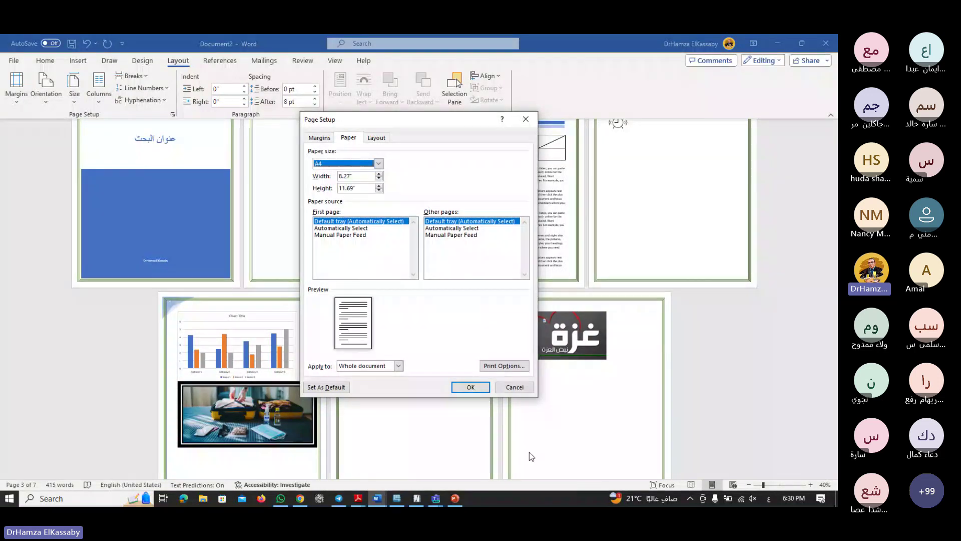
pyautogui.click(465, 390)
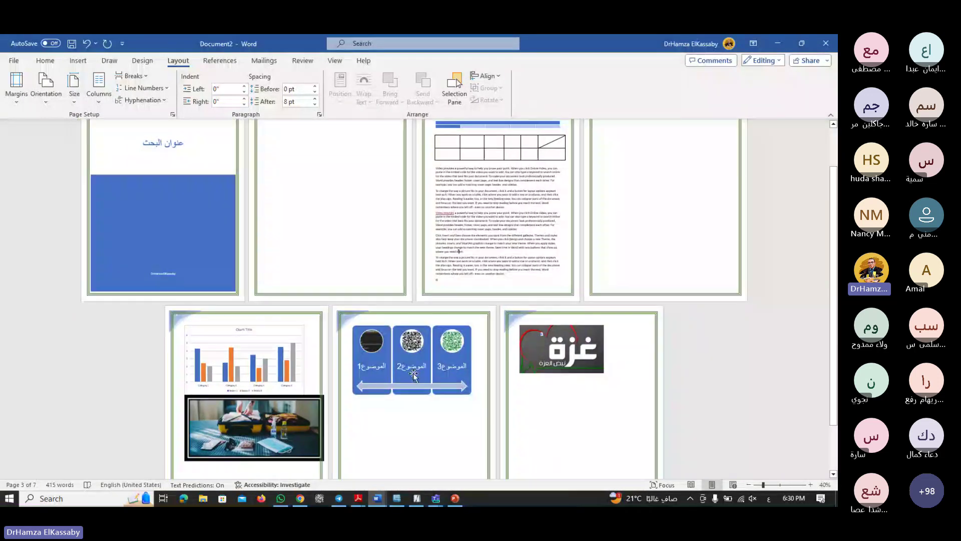
pyautogui.click(92, 106)
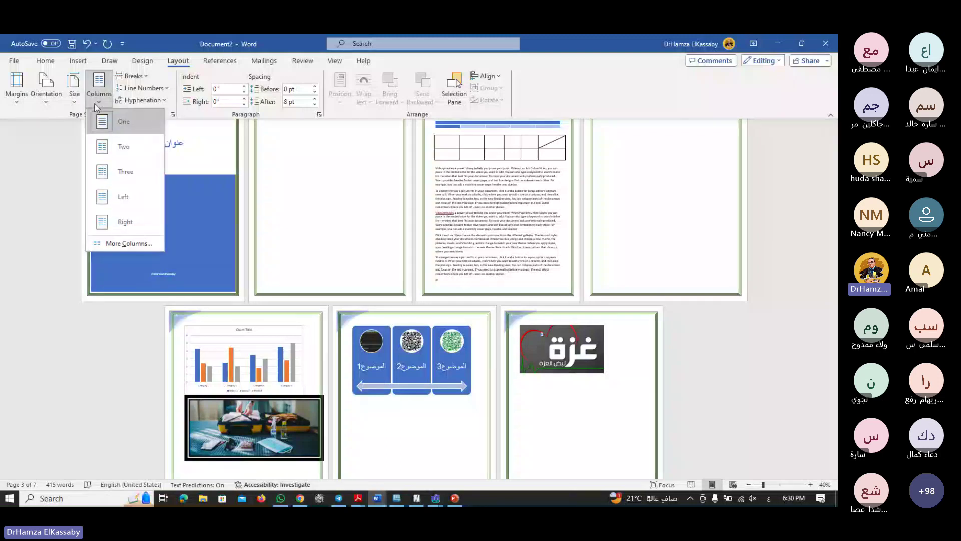
pyautogui.click(96, 104)
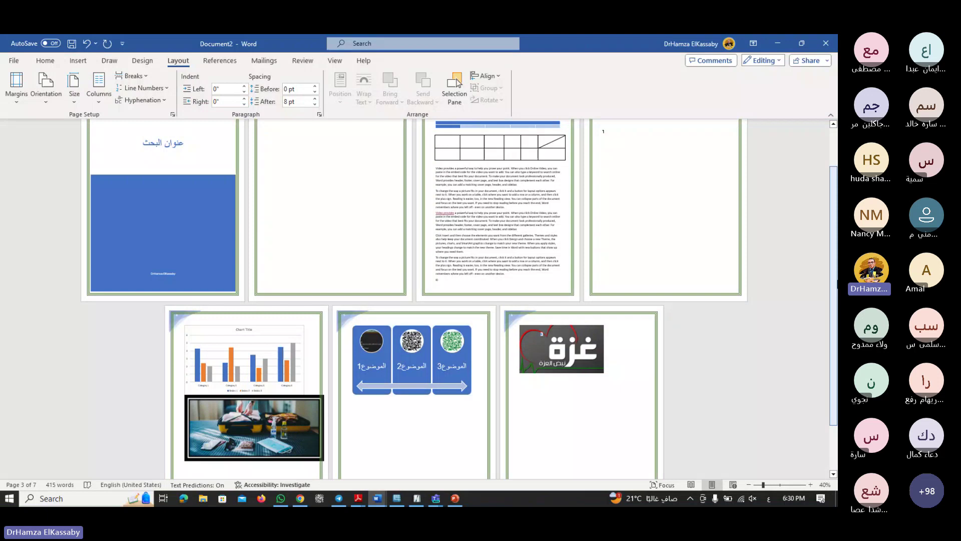
pyautogui.scroll(2, 837, 284)
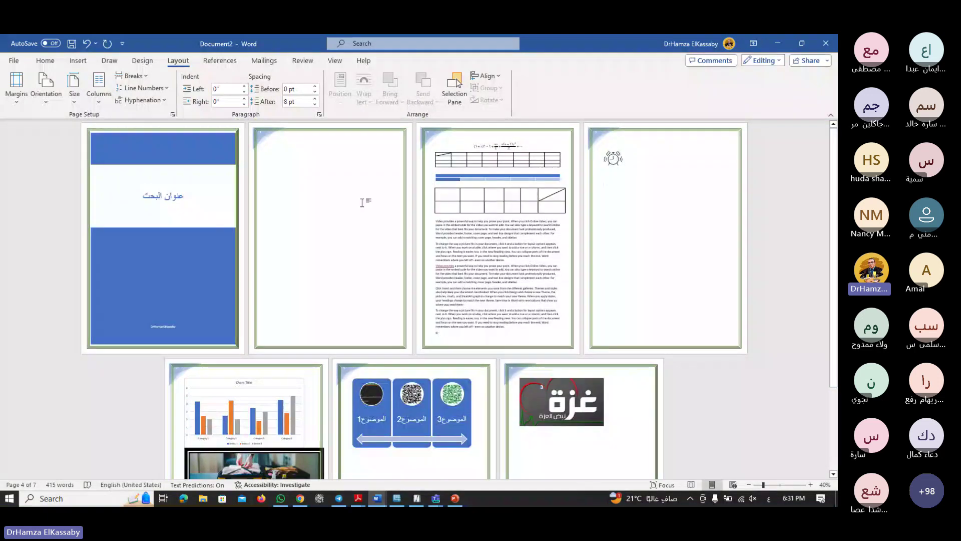
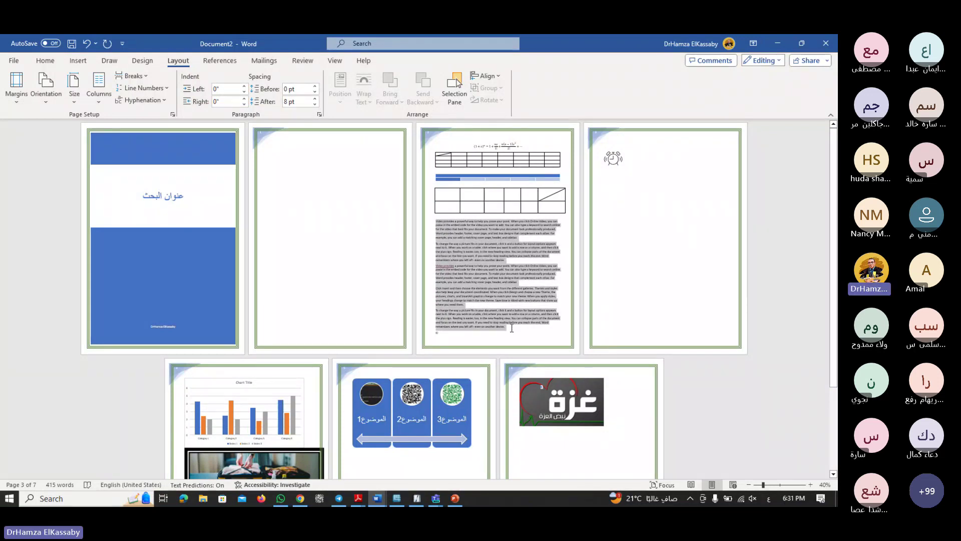
# - Split page 3's body text into two columns and zoom in to check the layout
pyautogui.moveTo(511, 328); pyautogui.dragTo(511, 328)
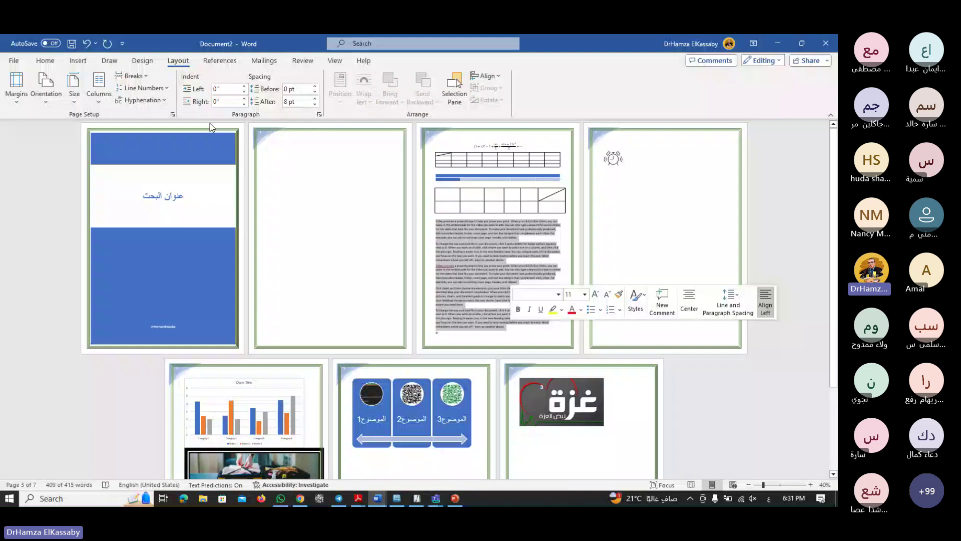
pyautogui.click(98, 102)
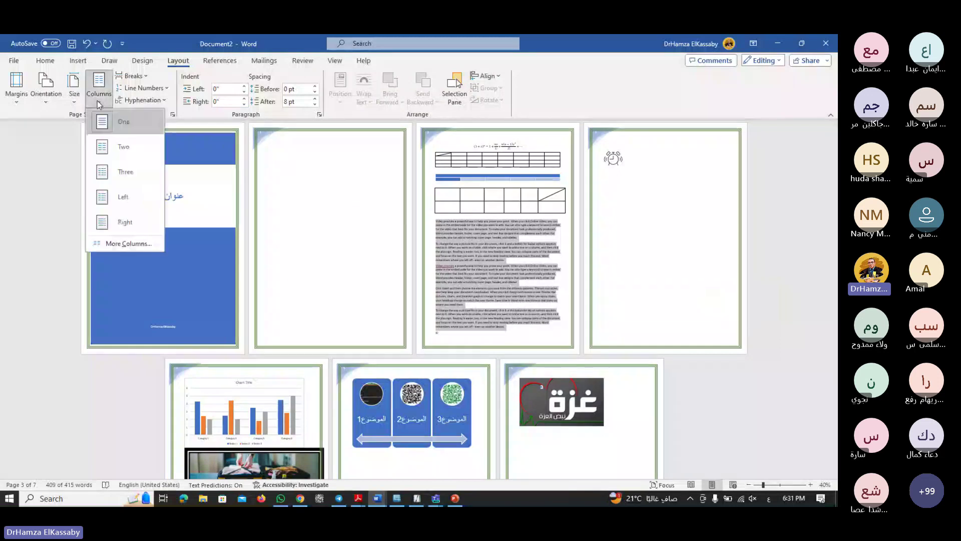
pyautogui.click(114, 147)
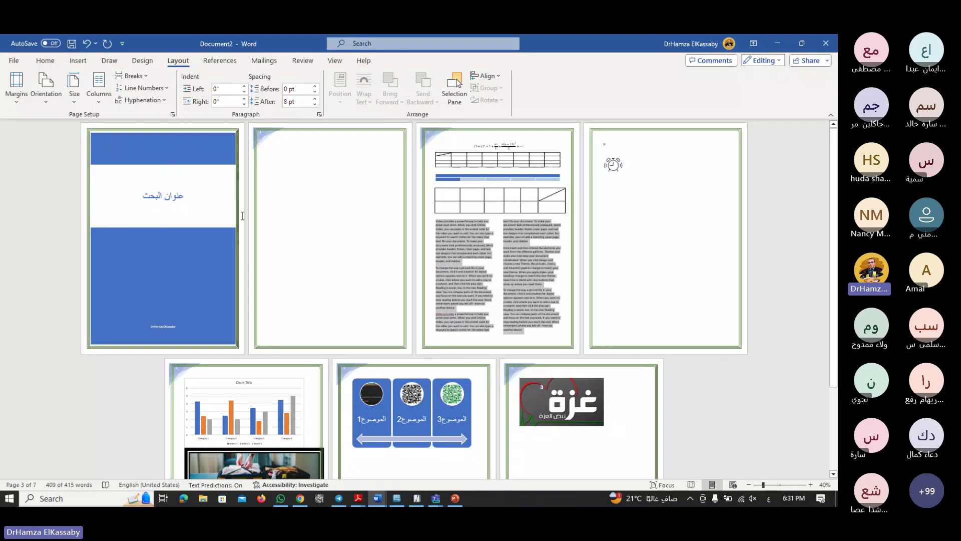
pyautogui.click(460, 261)
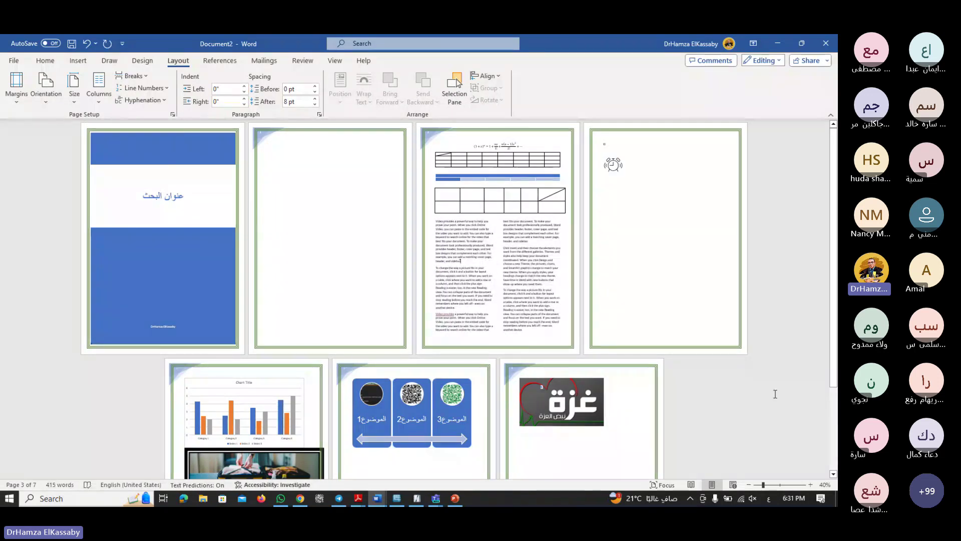
pyautogui.click(810, 485)
pyautogui.click(810, 484)
pyautogui.click(809, 485)
pyautogui.click(810, 485)
pyautogui.click(810, 485)
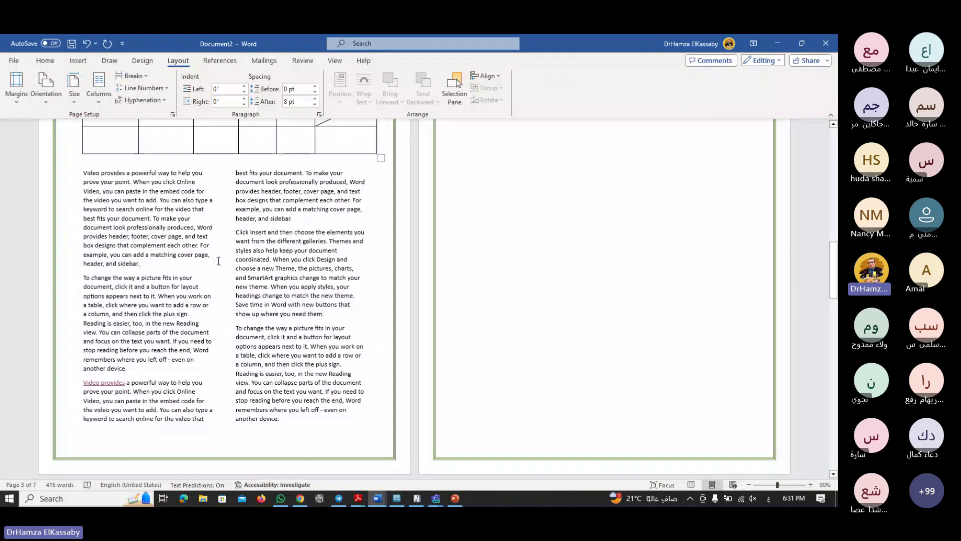
# - Place the cursor after 'sidebar.' at the paragraph's end and scroll down the page
pyautogui.click(218, 261)
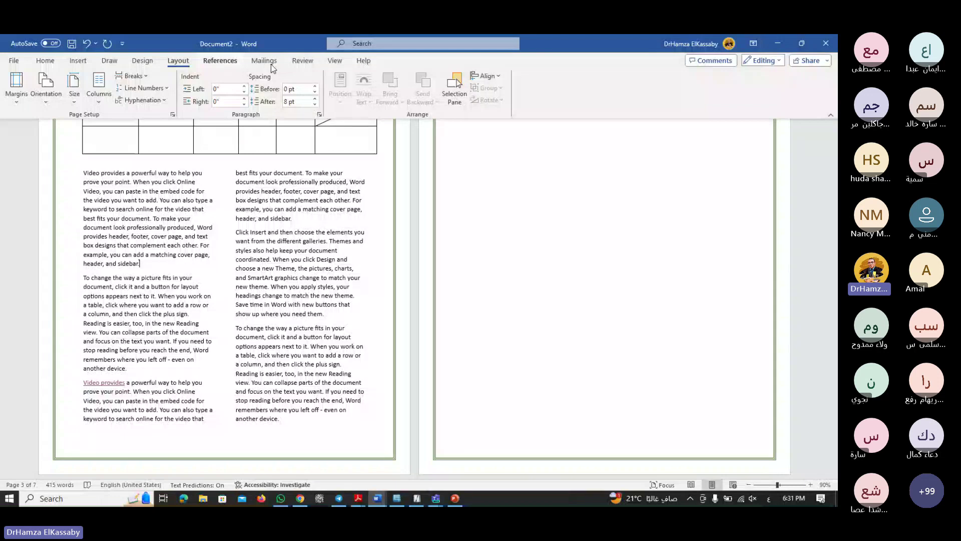
pyautogui.scroll(-1, 273, 68)
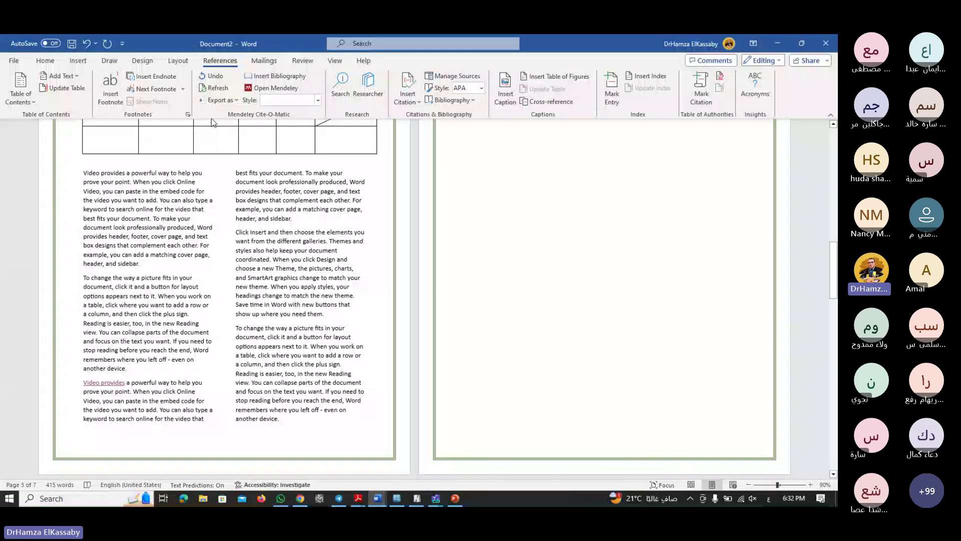
# - Look through the Mailings and Home ribbons, then bring up the File backstage
pyautogui.click(274, 61)
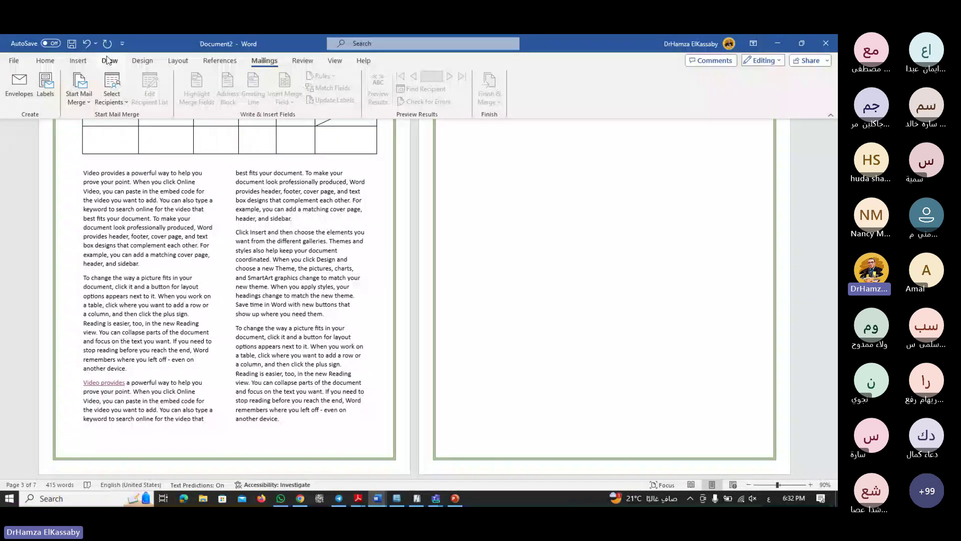
pyautogui.click(46, 61)
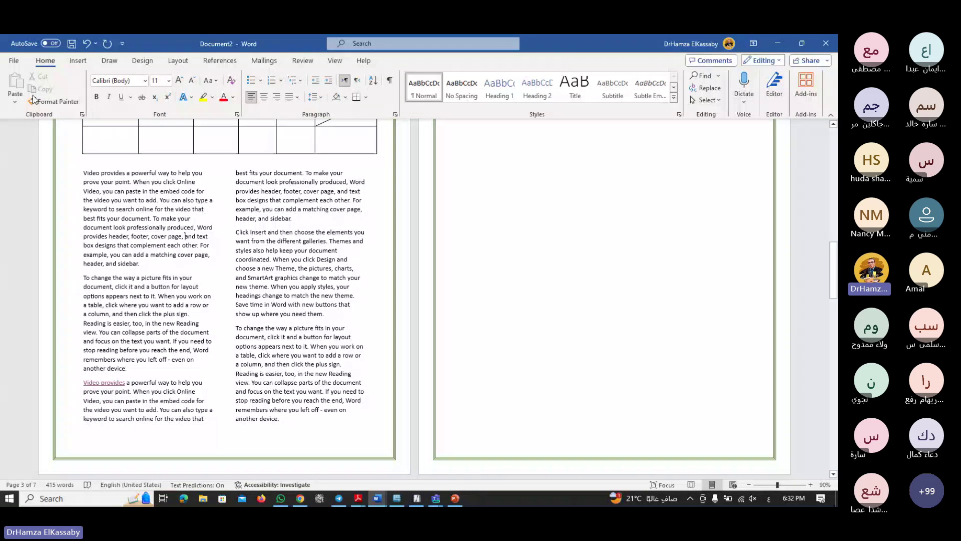
pyautogui.click(14, 61)
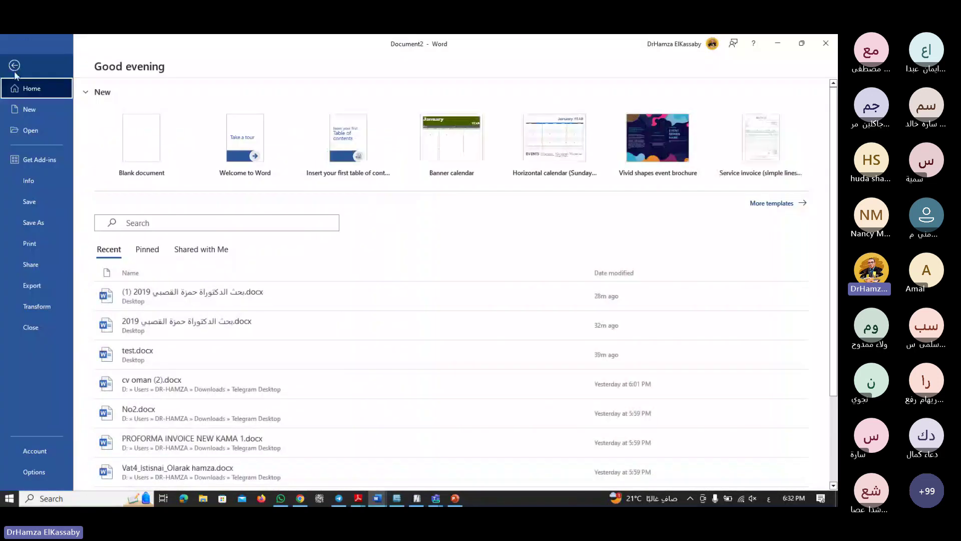
# - Bring up the Save As dialog on the Desktop folder for 1.docx and list the file formats
pyautogui.click(55, 219)
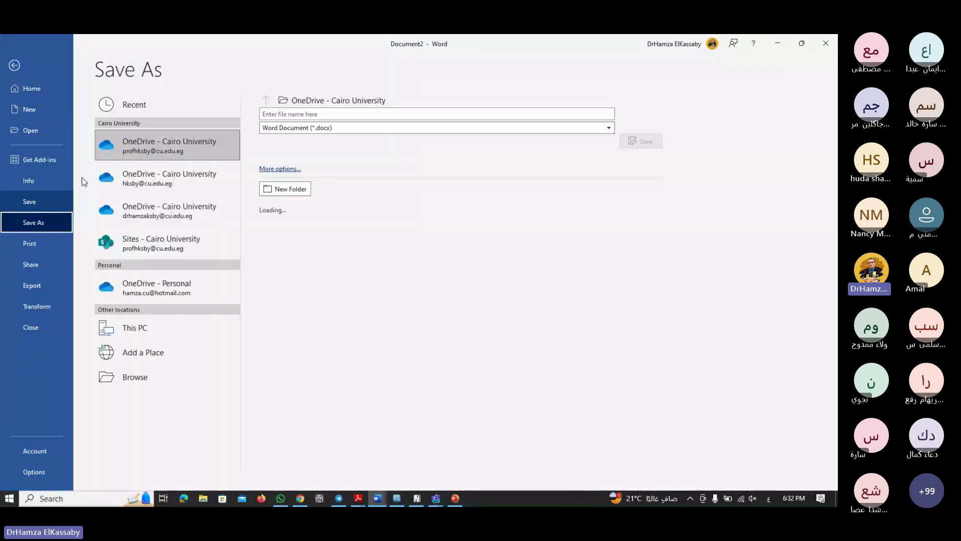
pyautogui.click(303, 102)
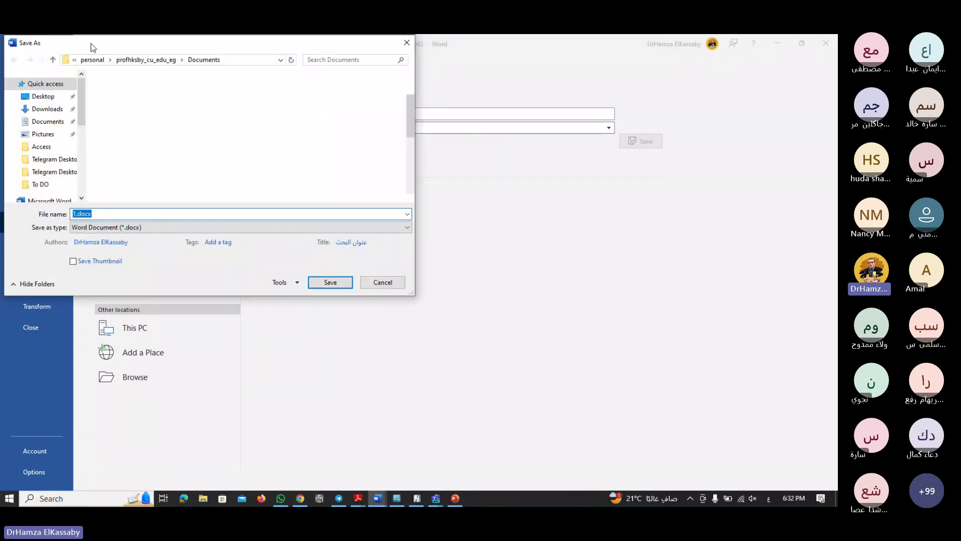
pyautogui.moveTo(92, 43); pyautogui.dragTo(200, 137)
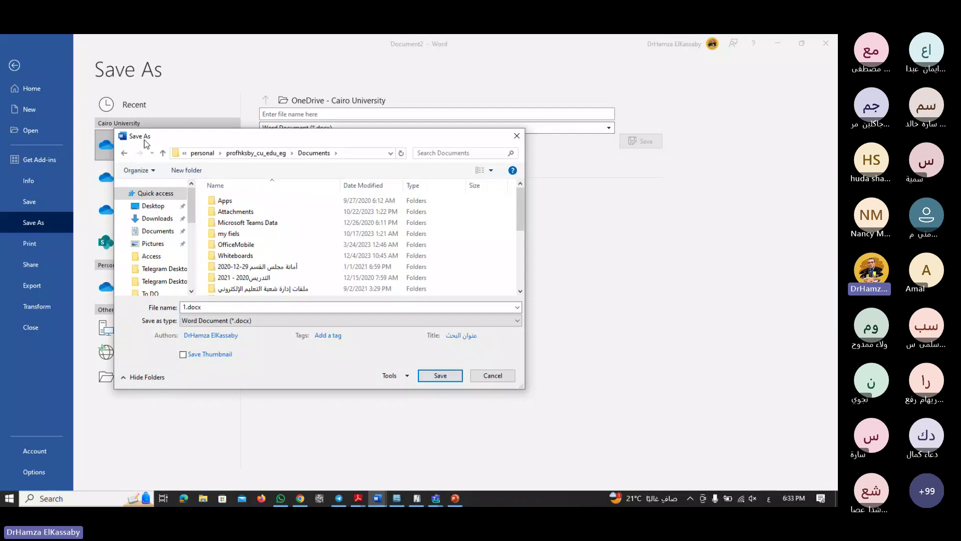
pyautogui.click(153, 205)
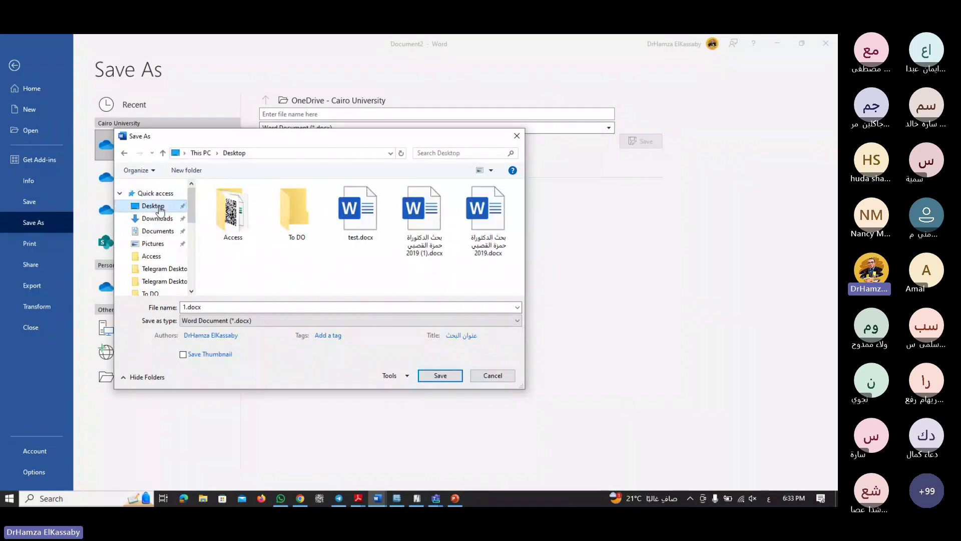
pyautogui.click(198, 321)
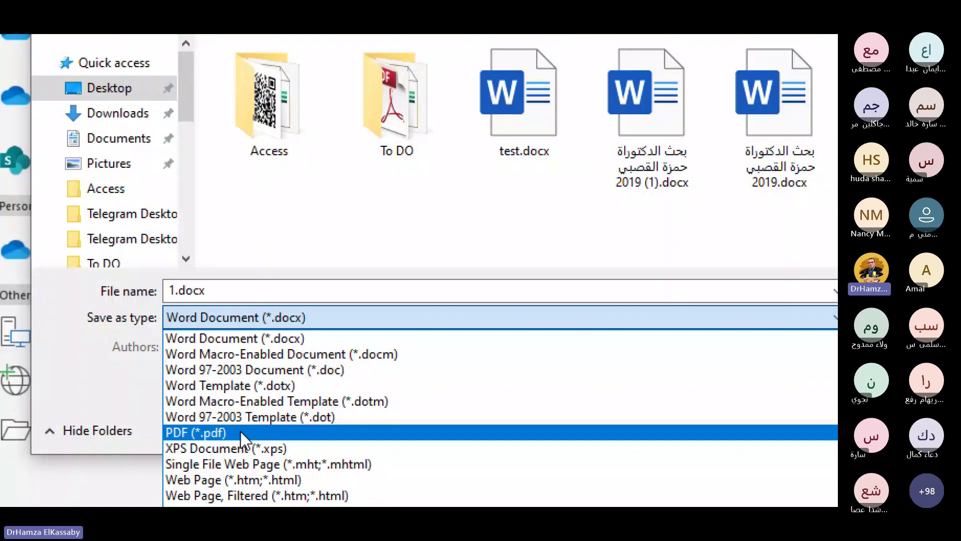
# - Save the document to the Desktop as 1.pdf using the PDF (*.pdf) format
pyautogui.click(240, 432)
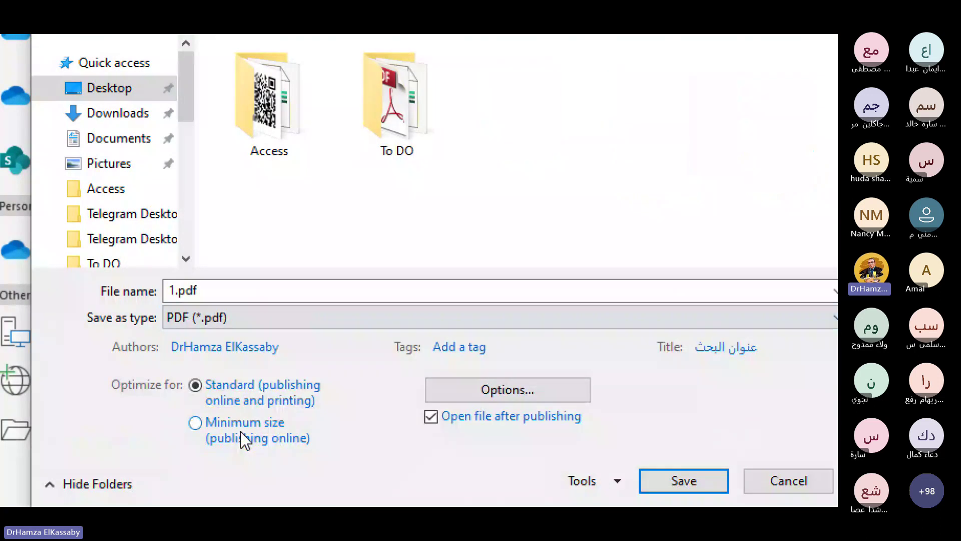
pyautogui.click(218, 320)
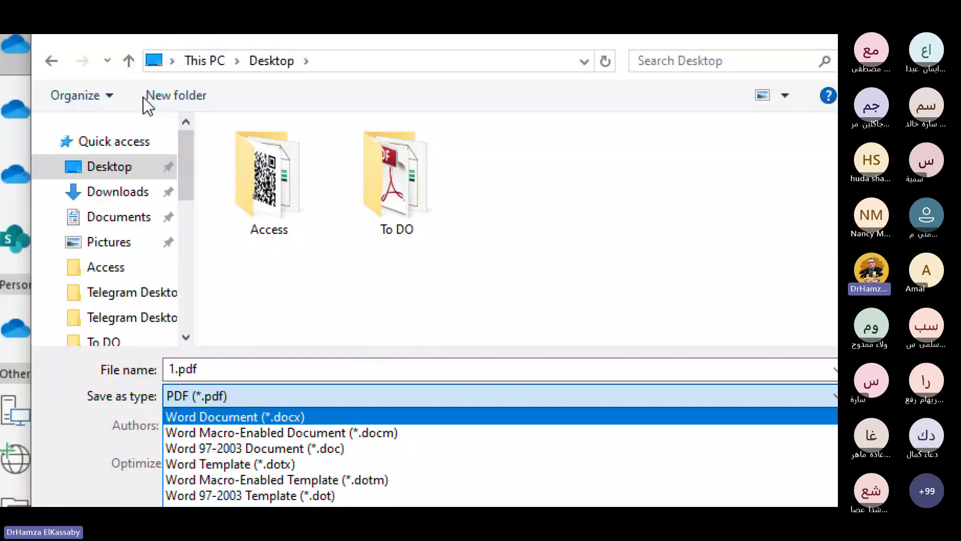
pyautogui.click(147, 106)
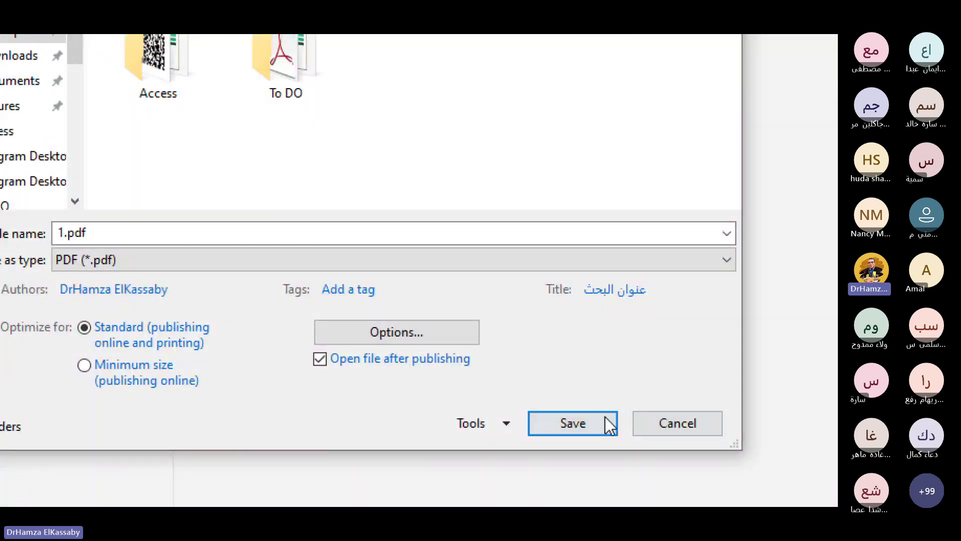
pyautogui.click(607, 423)
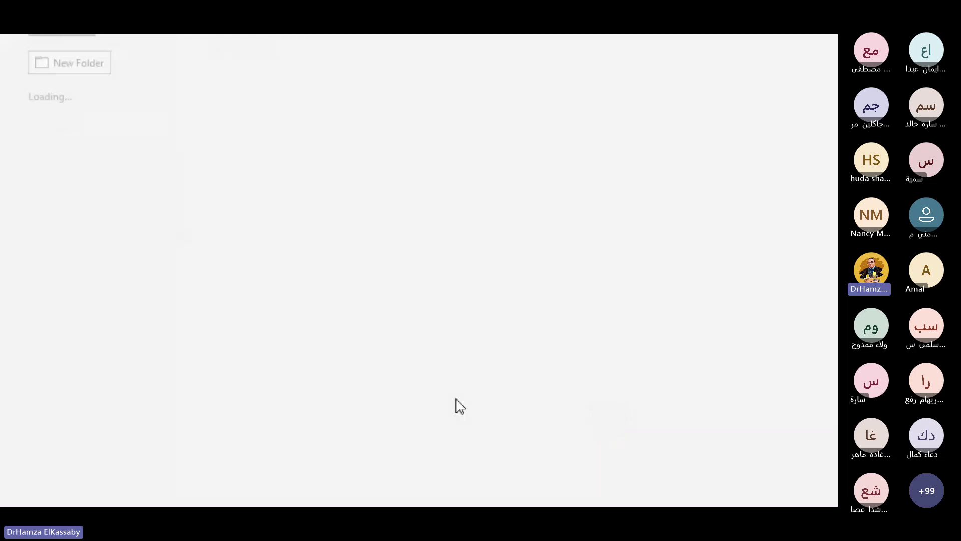
# - View 1.pdf from the desktop in Adobe Reader, page through it, then close the reader
pyautogui.press('super+d')
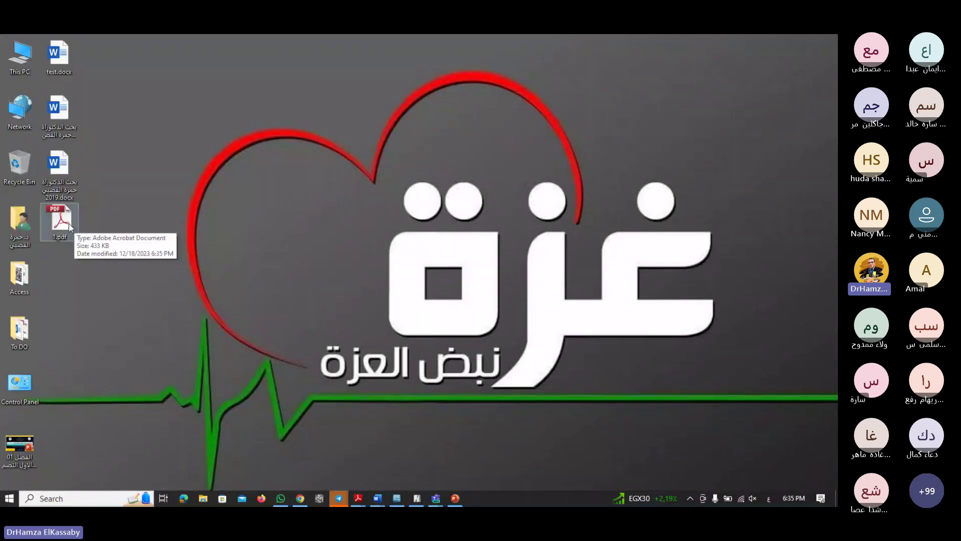
pyautogui.doubleClick(65, 223)
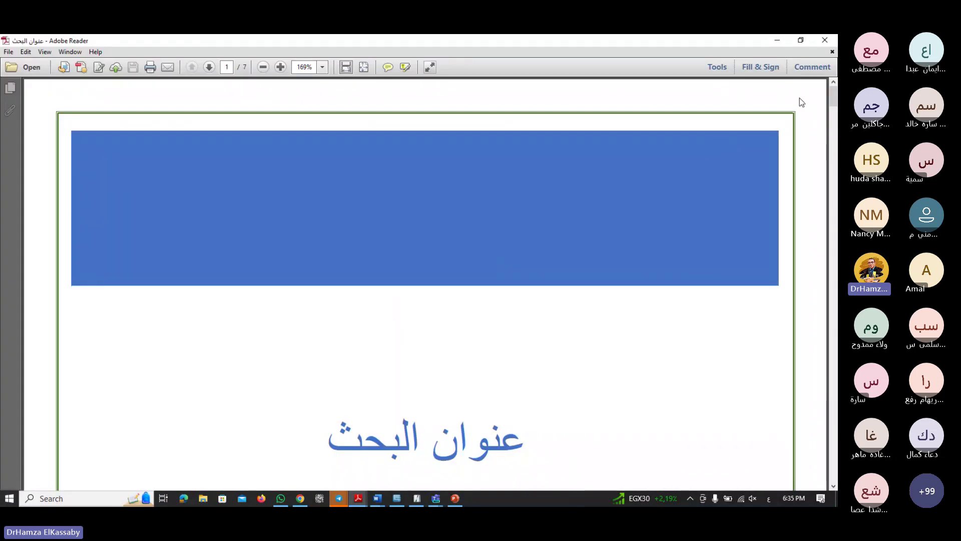
pyautogui.press('pagedown')
pyautogui.press('pagedown')
pyautogui.press('pagedown')
pyautogui.press('pagedown')
pyautogui.press('pagedown')
pyautogui.press('pagedown')
pyautogui.press('pagedown')
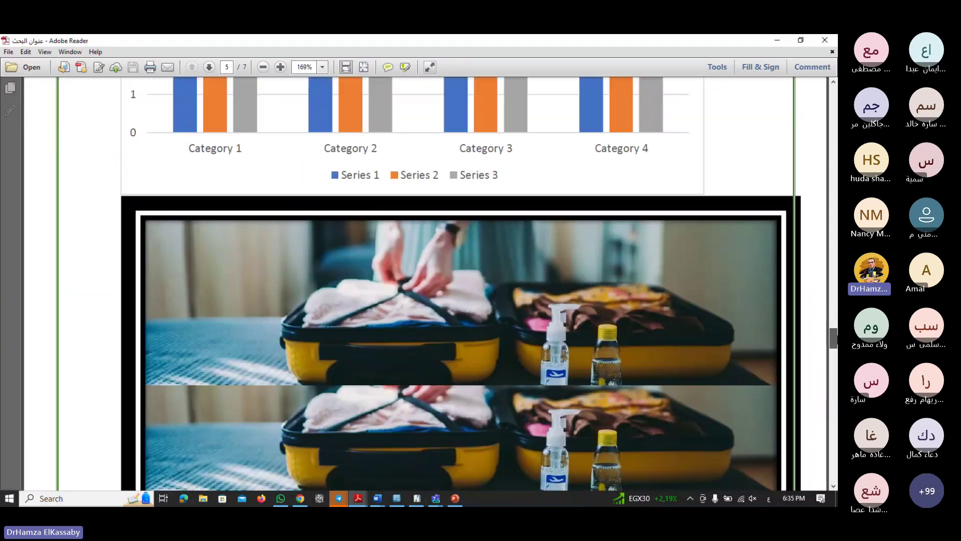
pyautogui.press('pageup')
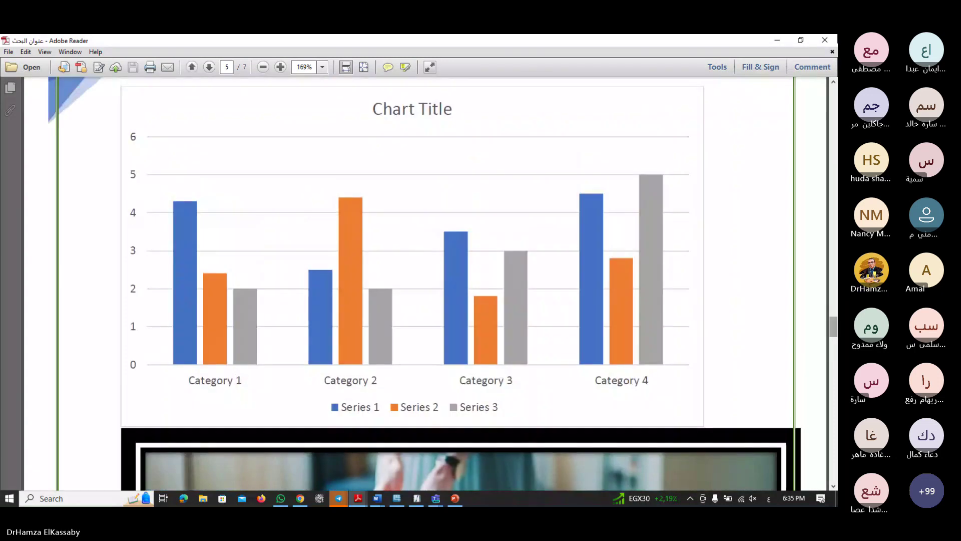
pyautogui.click(831, 44)
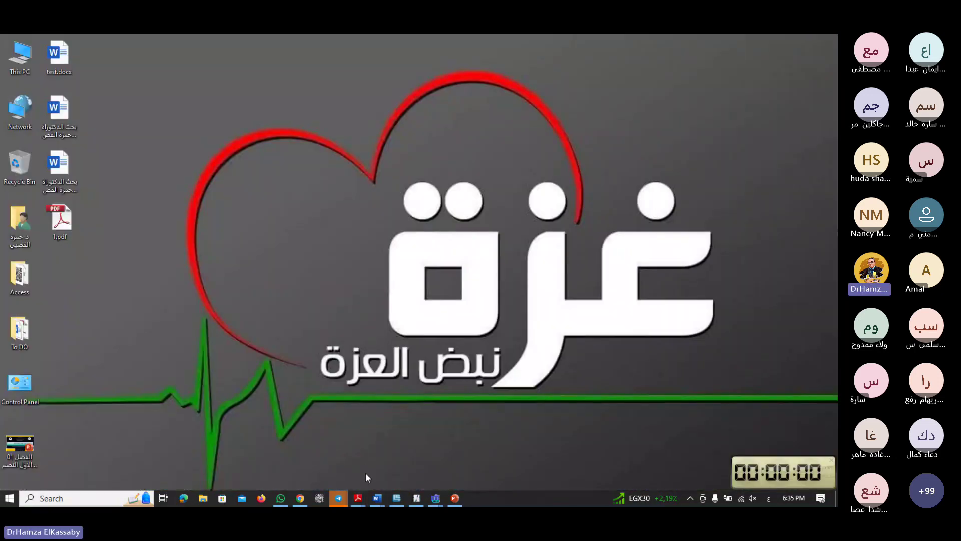
# - Bring the Arabic thesis document to the front from the taskbar
pyautogui.moveTo(378, 498)
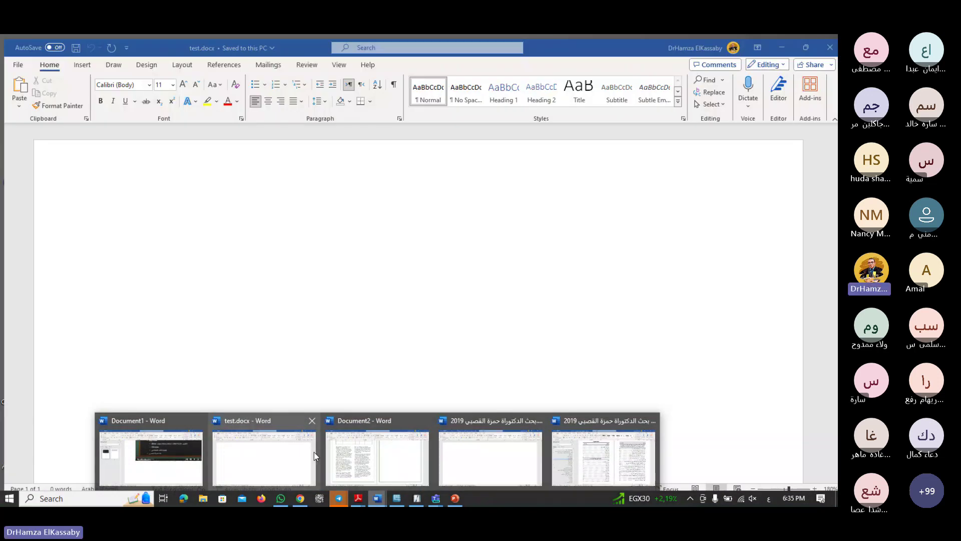
pyautogui.moveTo(354, 451)
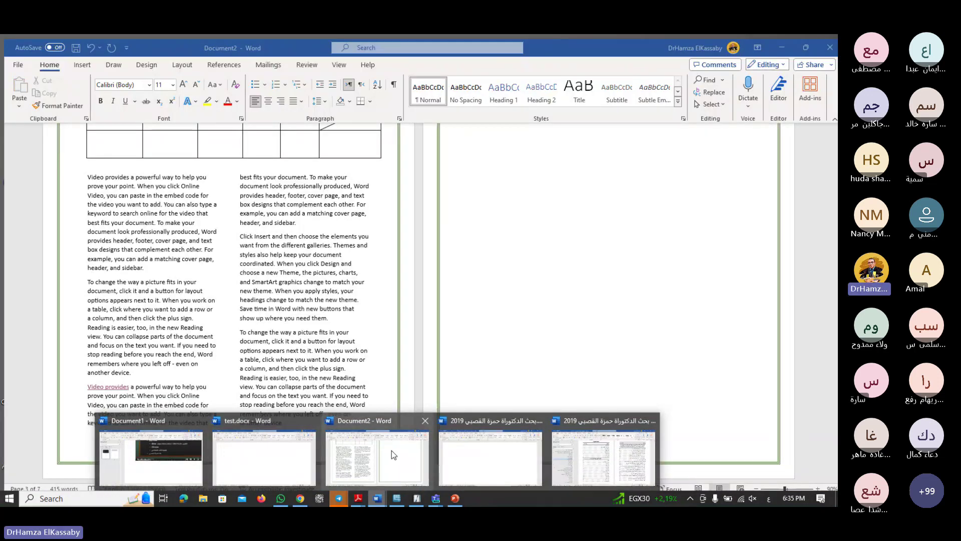
pyautogui.moveTo(585, 470)
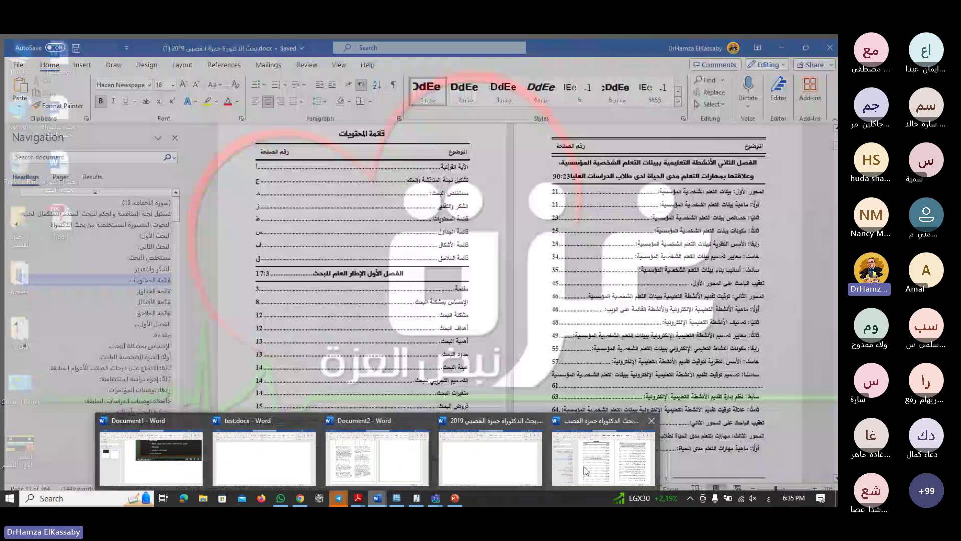
pyautogui.click(585, 470)
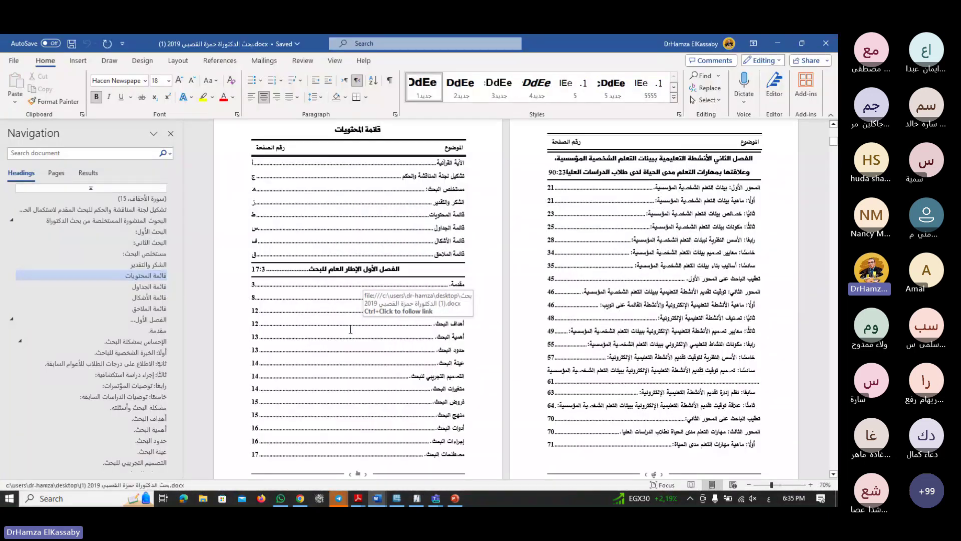
# - Jump through the thesis's contents, tables and figures lists to قائمة المحتويات, then minimize it
pyautogui.click(434, 201)
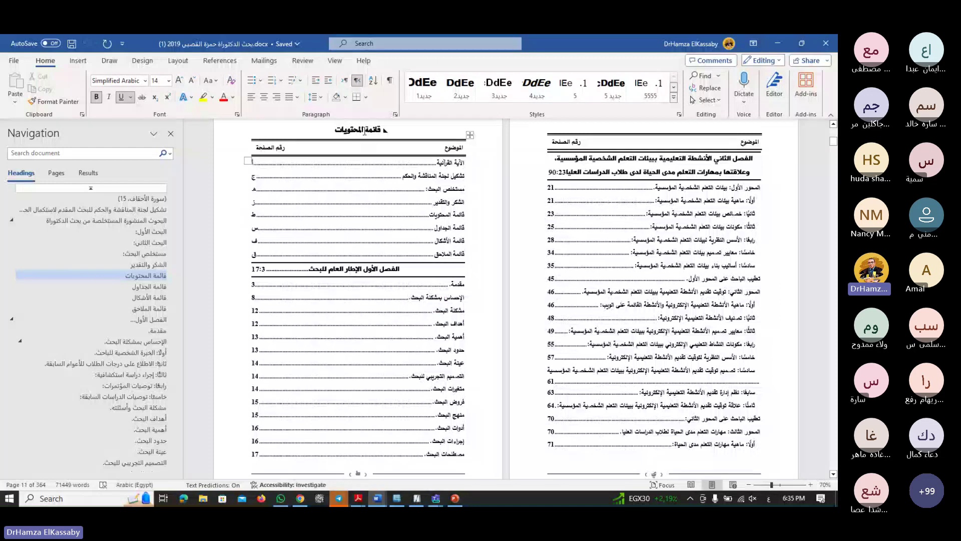
pyautogui.click(150, 275)
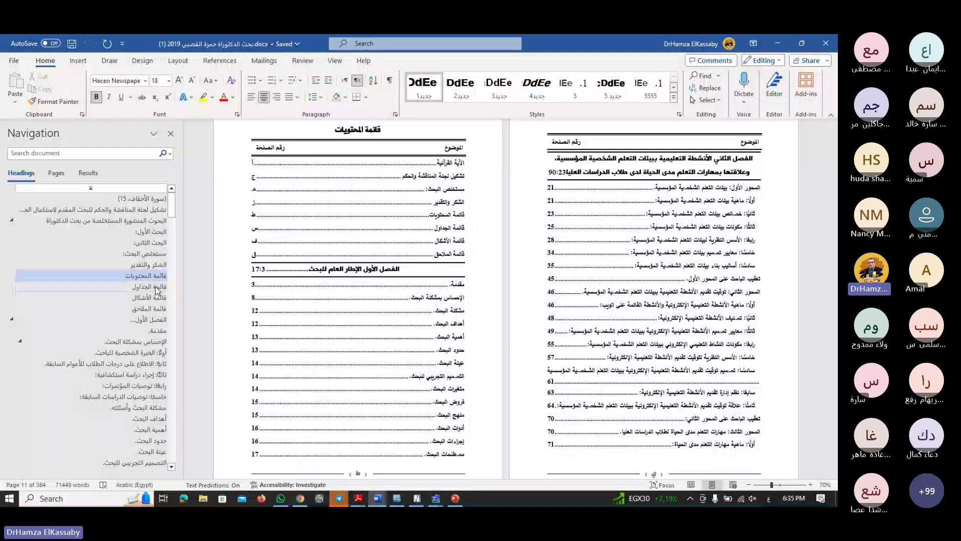
pyautogui.click(157, 287)
pyautogui.click(157, 298)
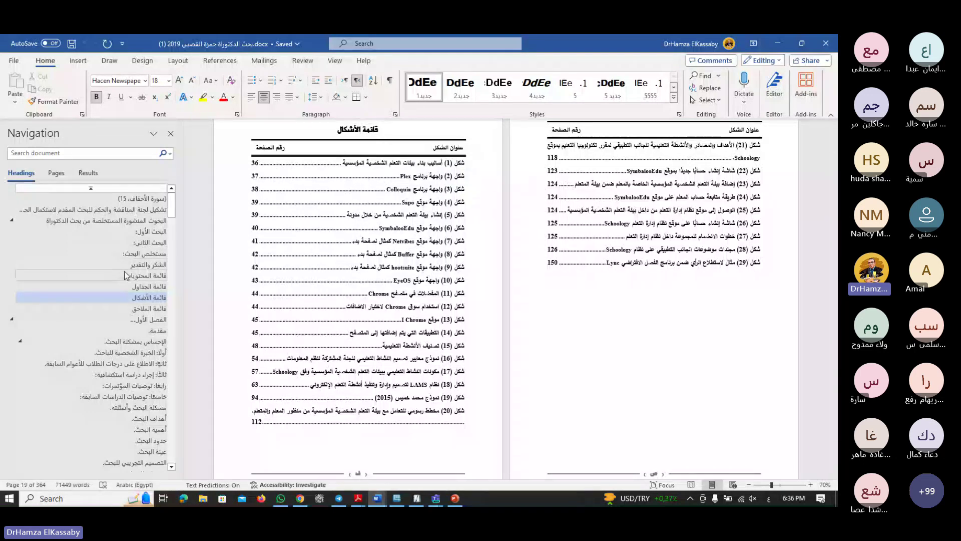
pyautogui.click(127, 275)
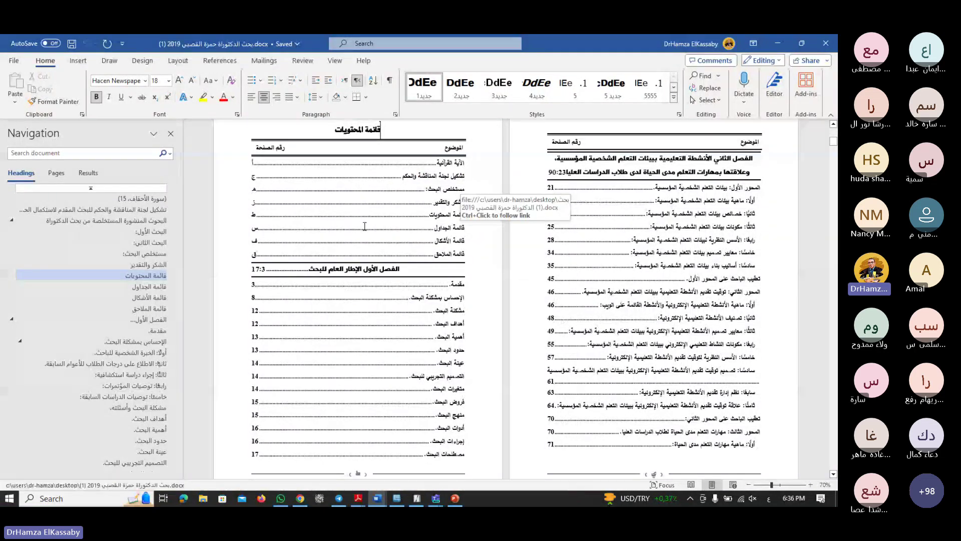
pyautogui.click(777, 43)
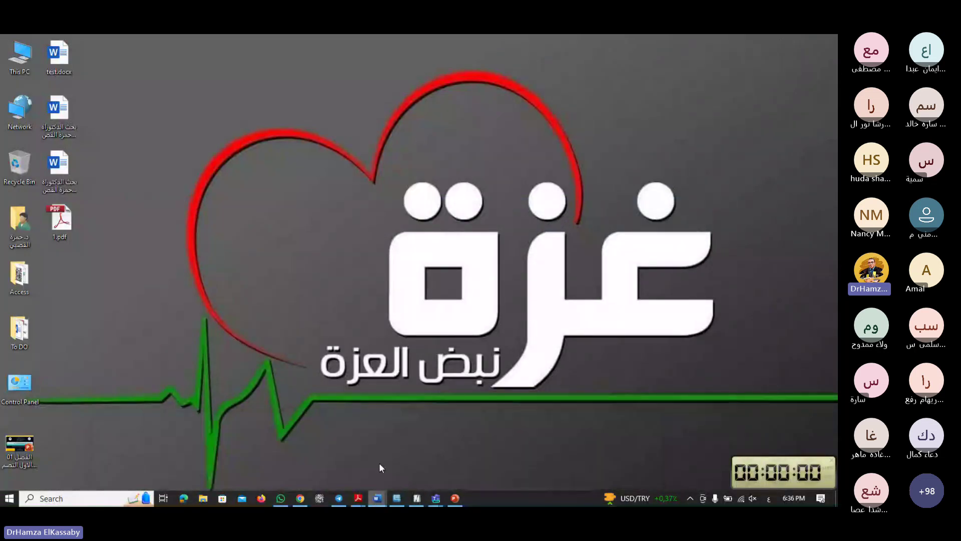
# - Switch back to Document2 and show its File > Info page
pyautogui.hotkey('alt', 'Tab')
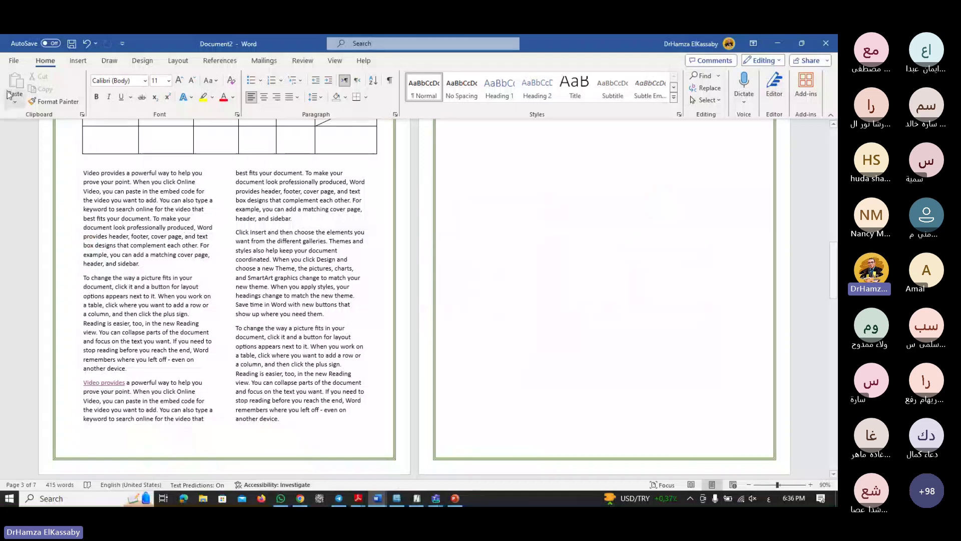
pyautogui.click(14, 61)
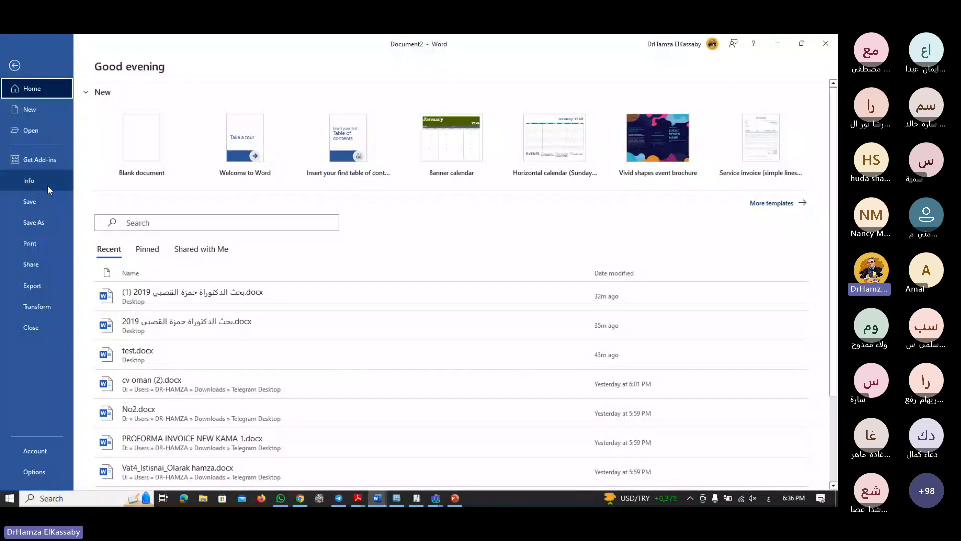
pyautogui.click(15, 66)
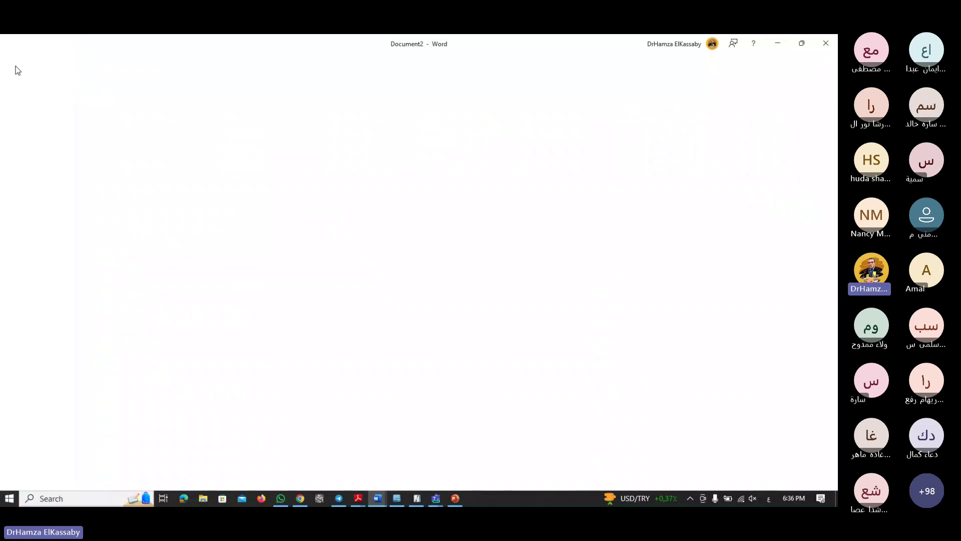
pyautogui.click(131, 236)
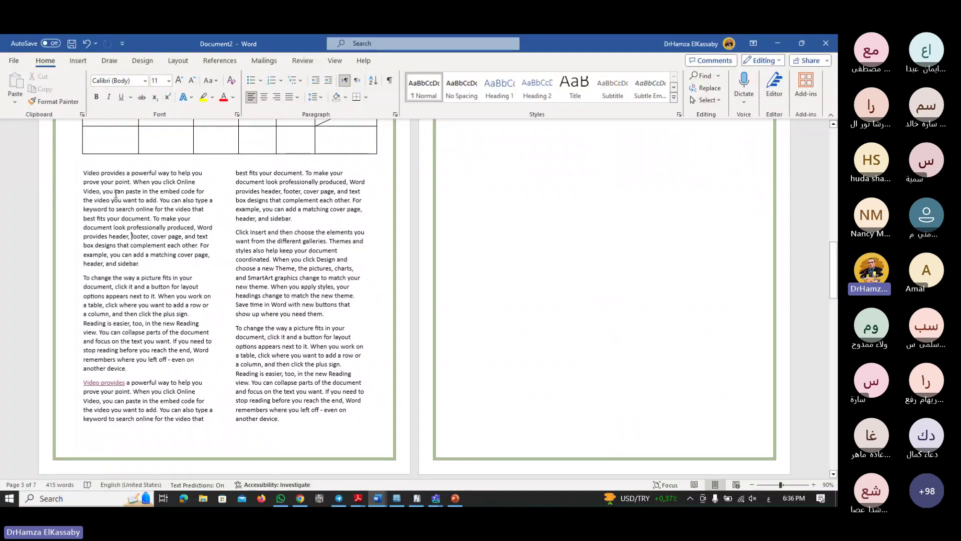
pyautogui.click(13, 61)
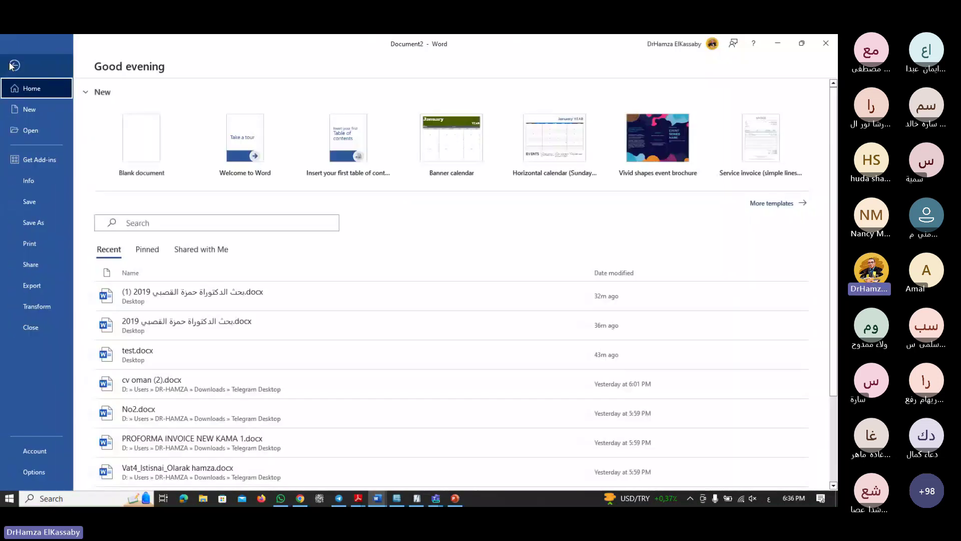
pyautogui.click(48, 186)
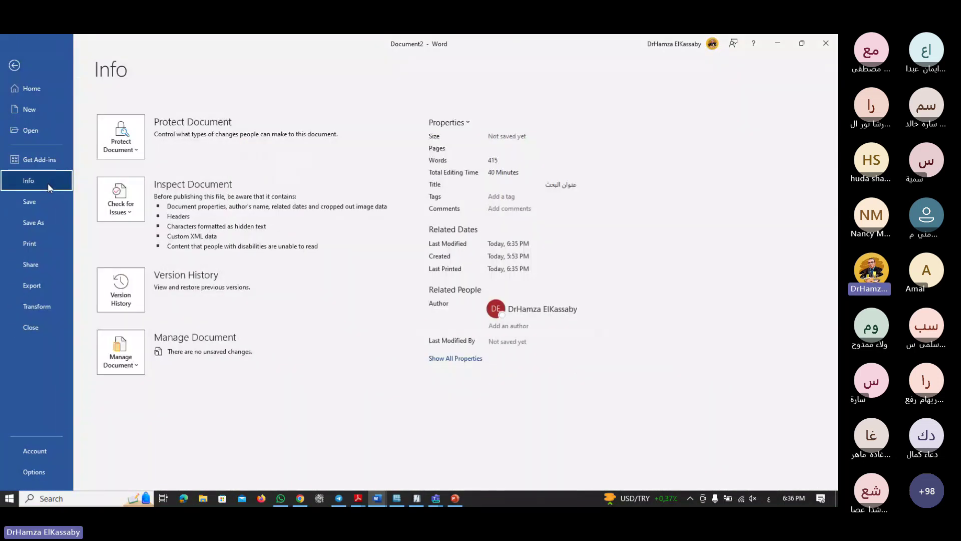
# - Encrypt Document2 with a password via Protect Document, entering and confirming the password
pyautogui.click(127, 157)
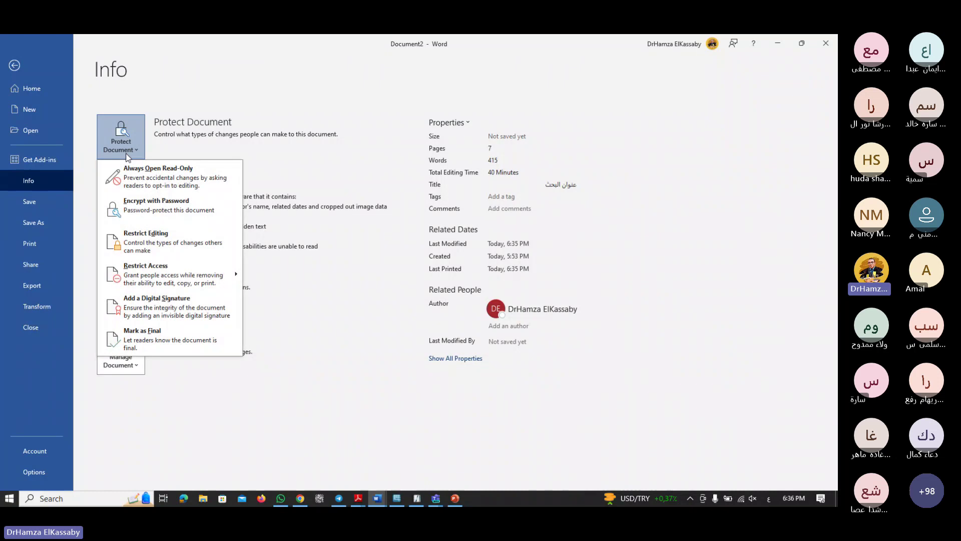
pyautogui.click(180, 209)
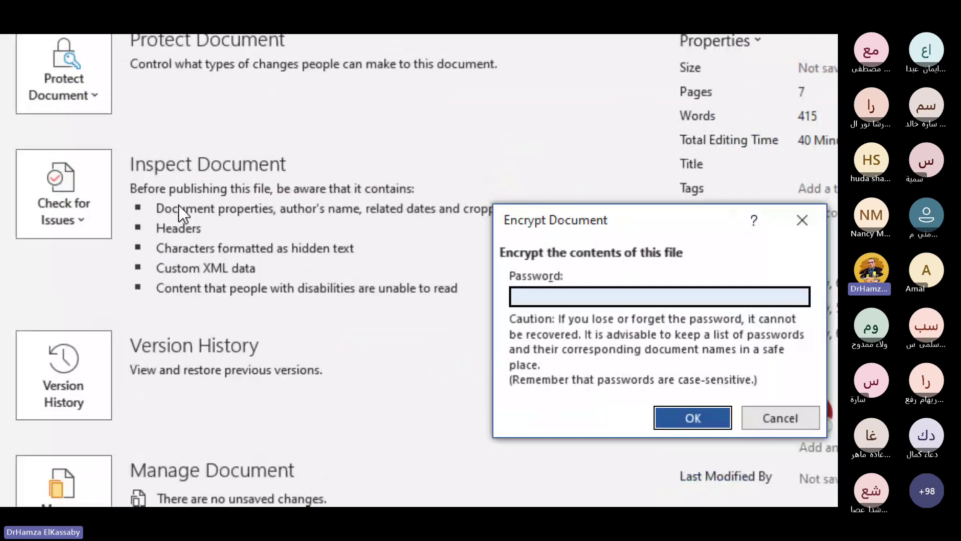
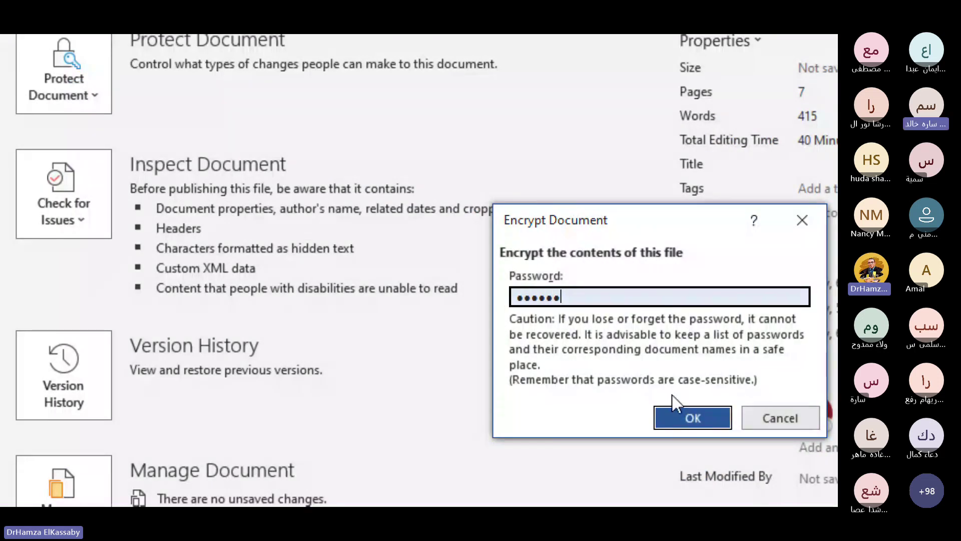
pyautogui.click(714, 417)
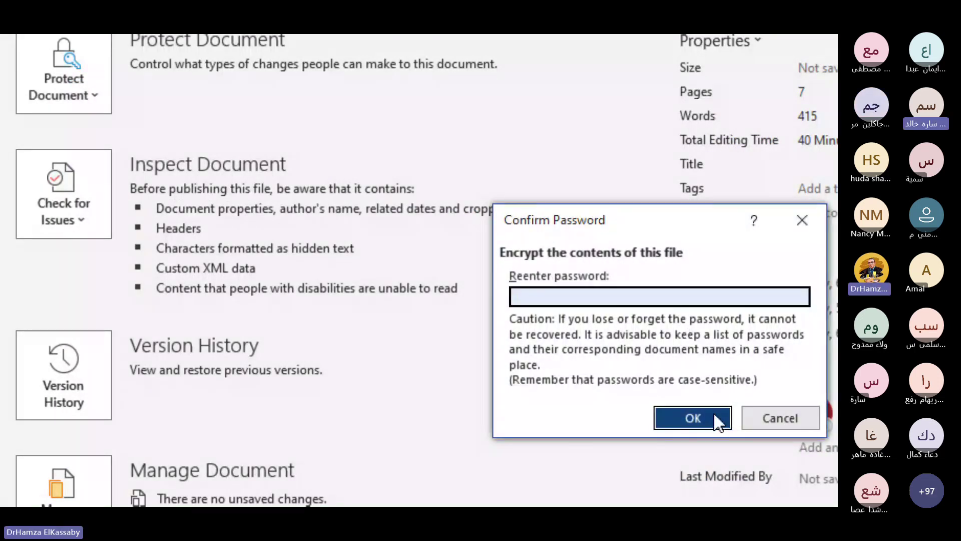
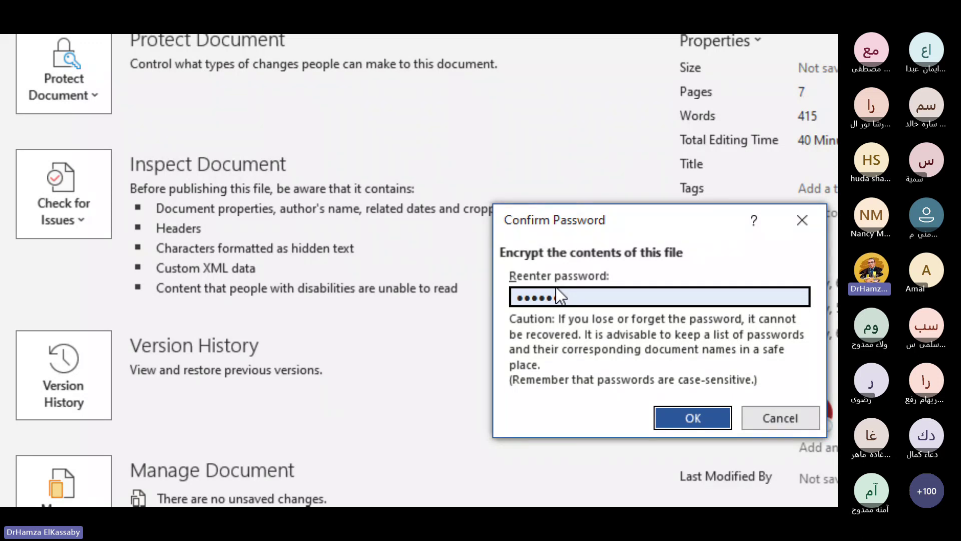
pyautogui.click(710, 419)
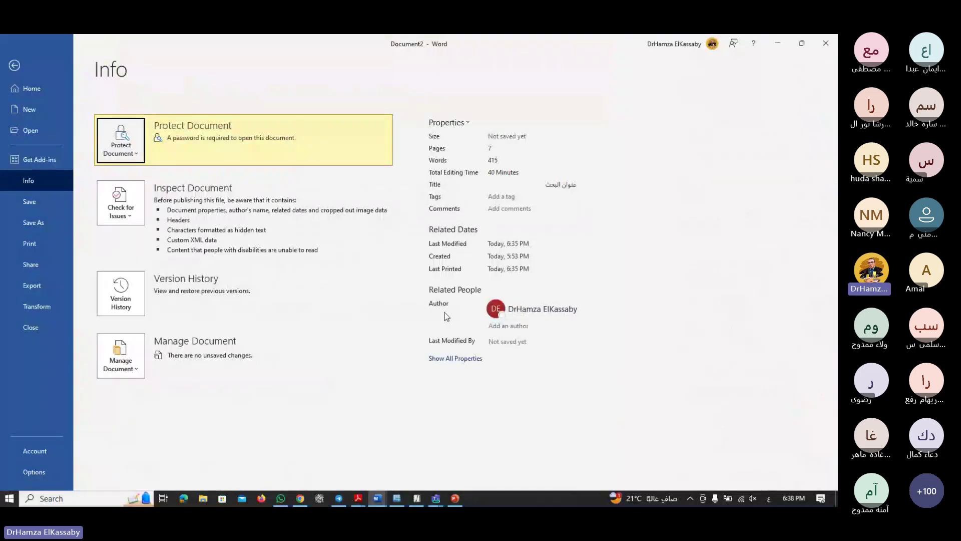
# - Save Document2 to OneDrive - Cairo University under its suggested name, returning to the pages
pyautogui.click(14, 66)
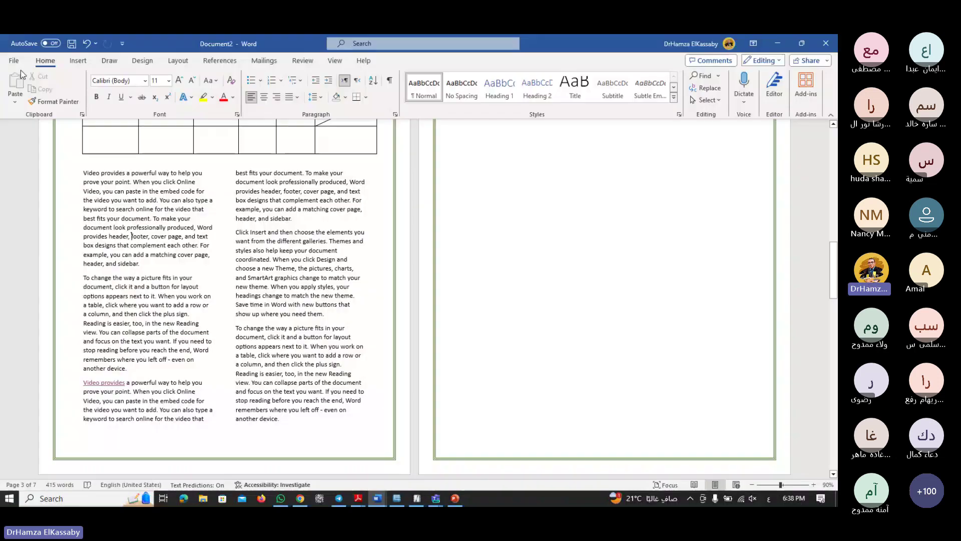
pyautogui.click(71, 44)
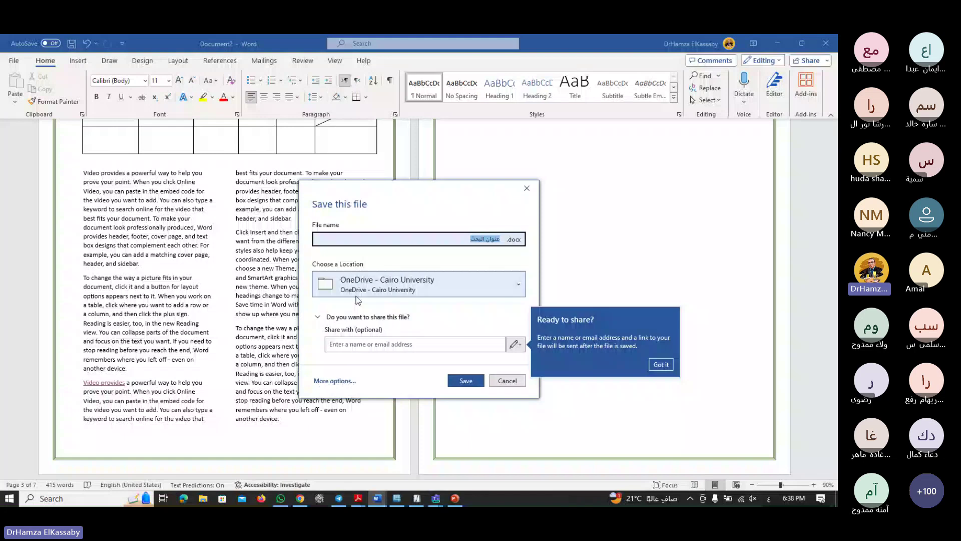
pyautogui.click(371, 285)
pyautogui.click(370, 286)
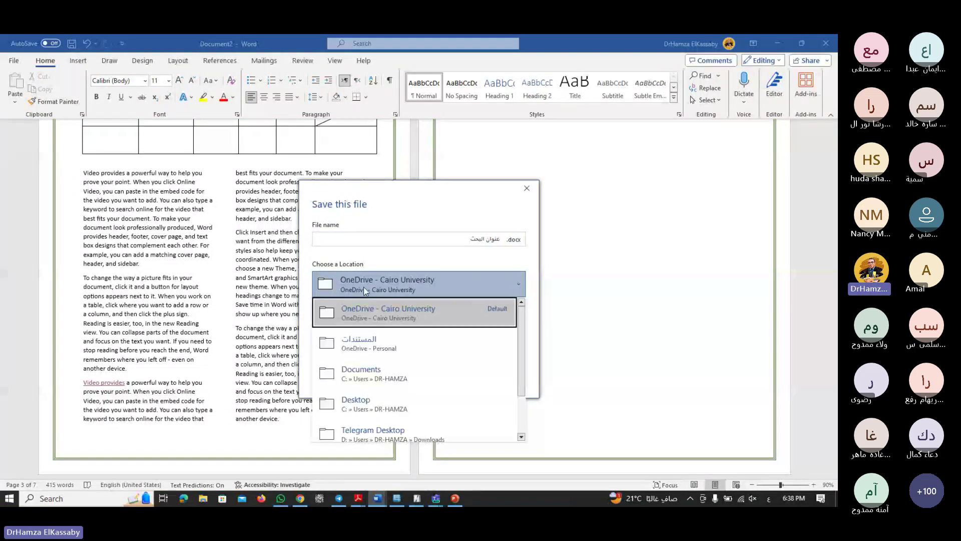
pyautogui.click(353, 345)
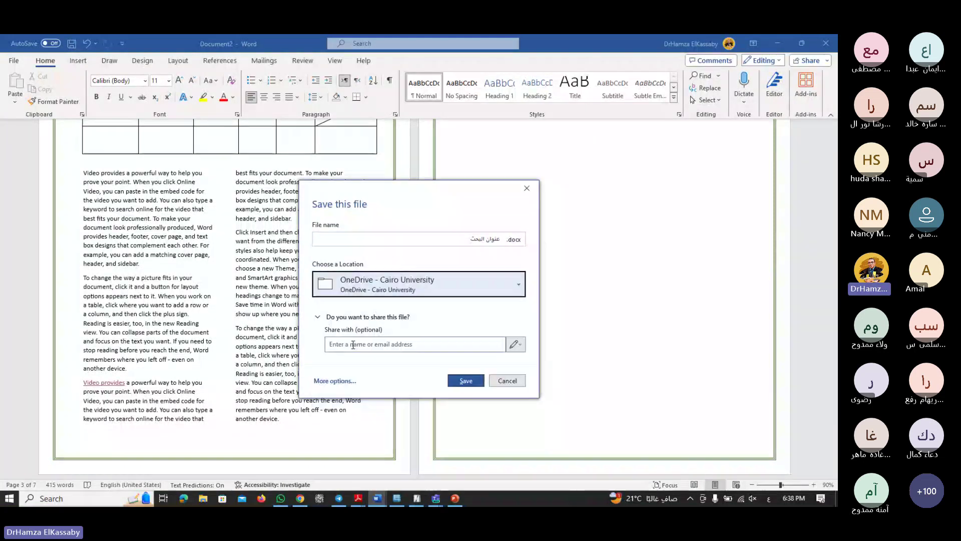
pyautogui.click(335, 381)
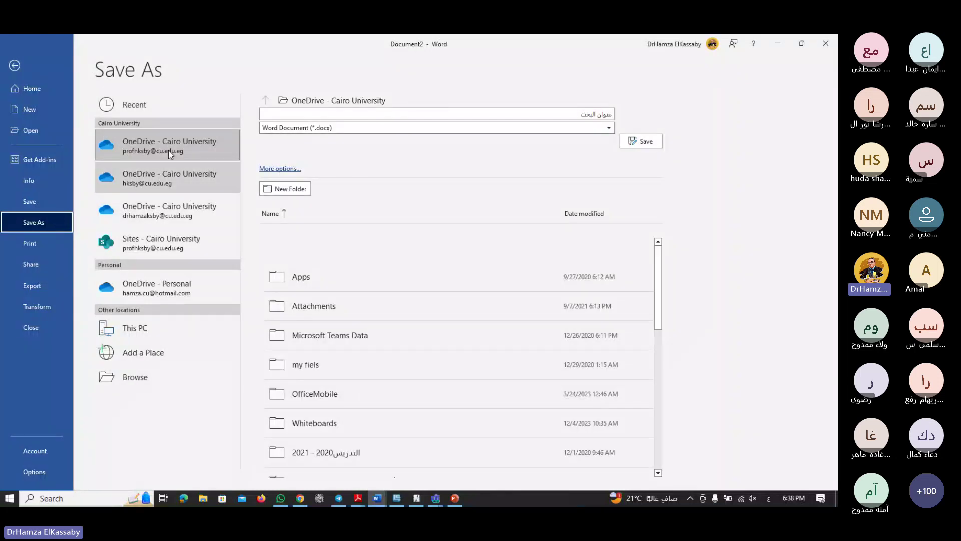
pyautogui.click(297, 103)
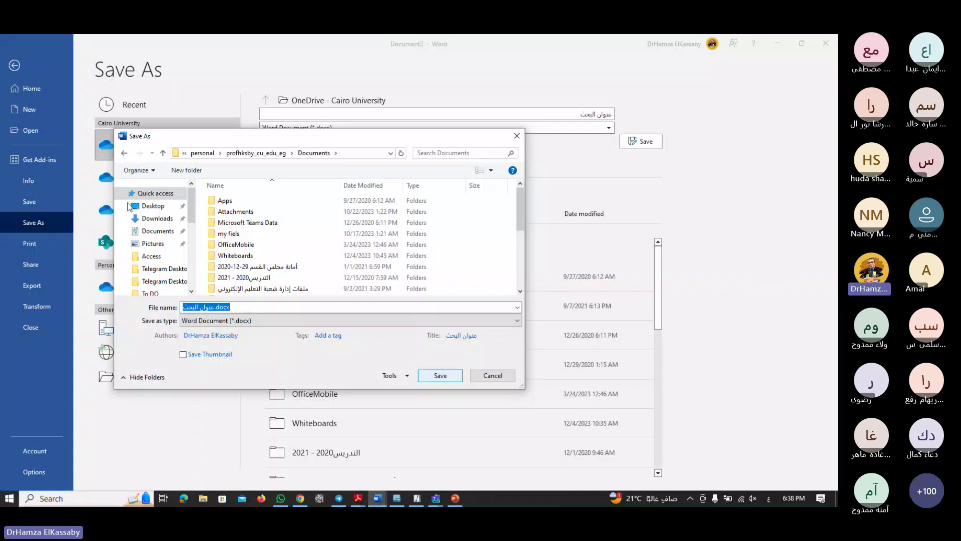
pyautogui.press('Escape')
pyautogui.press('Escape')
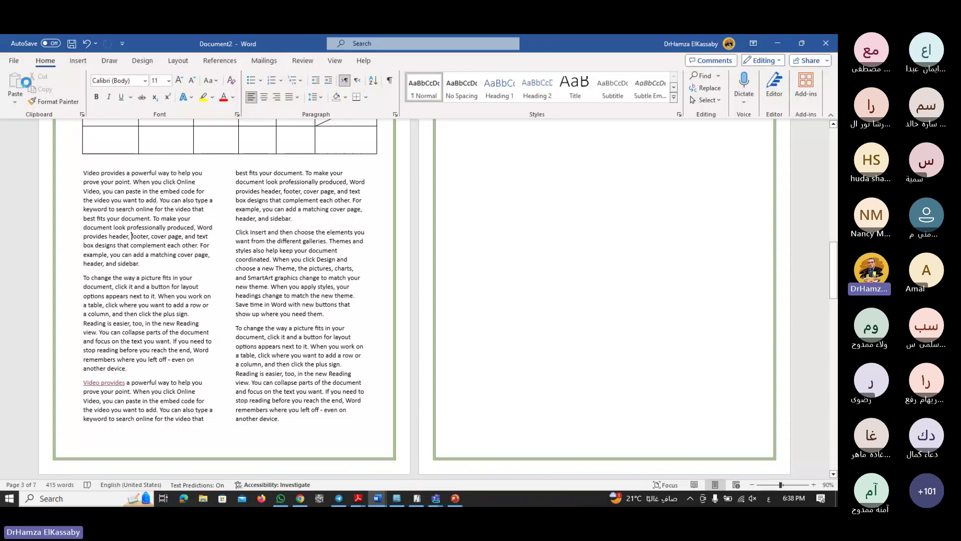
# - Save a copy of عنوان البحث.docx to the Desktop folder
pyautogui.click(13, 60)
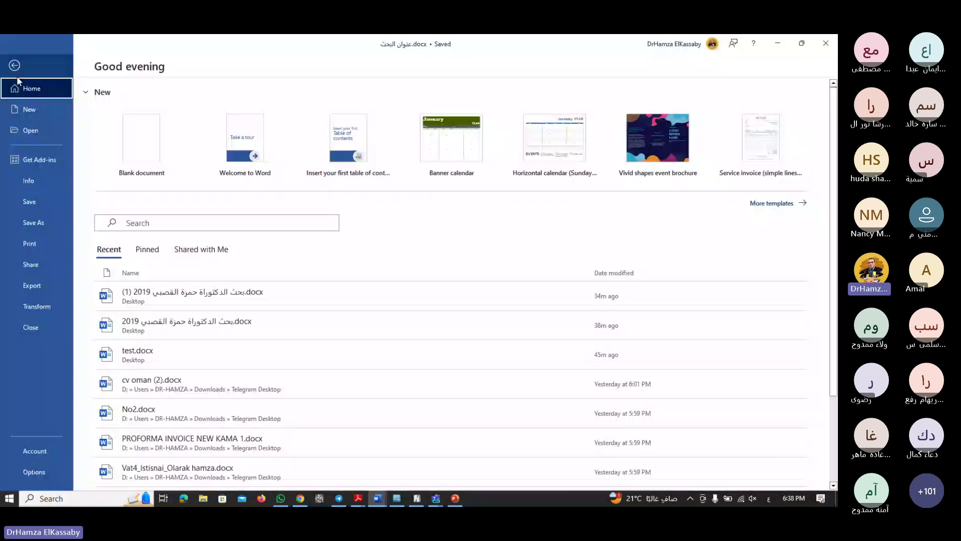
pyautogui.click(44, 221)
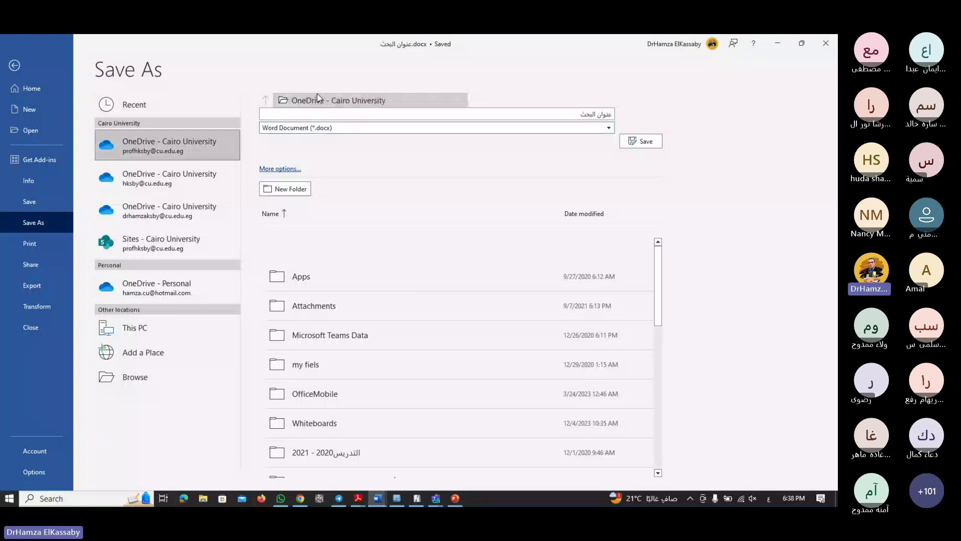
pyautogui.click(318, 99)
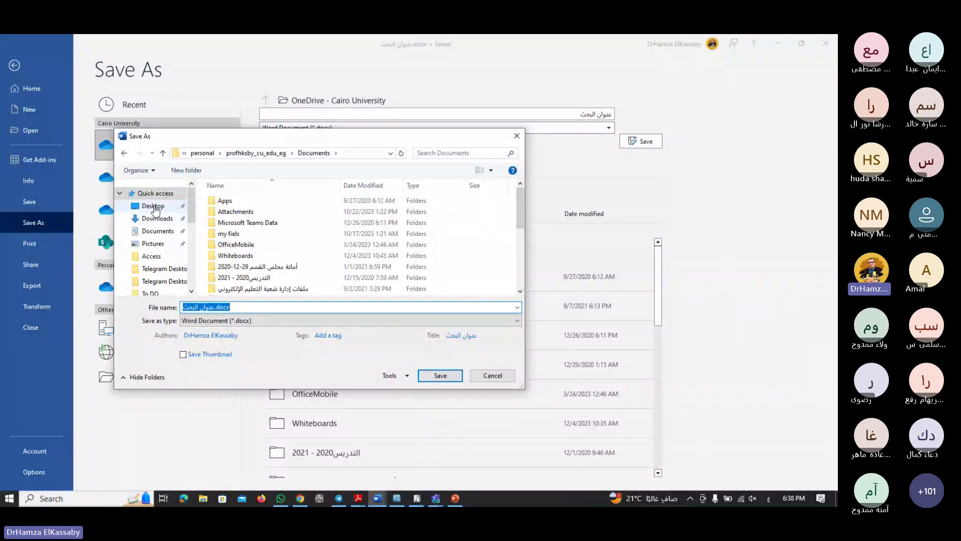
pyautogui.click(153, 207)
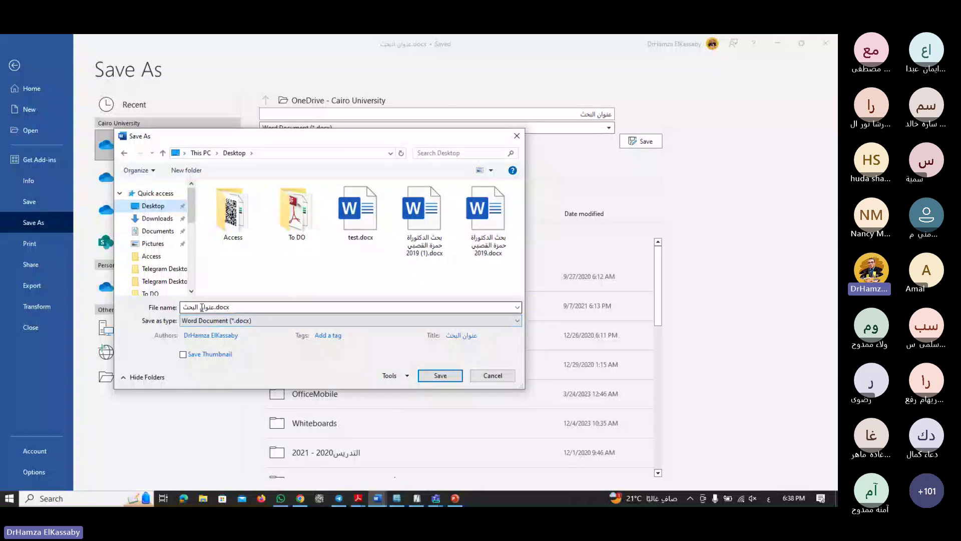
pyautogui.click(427, 376)
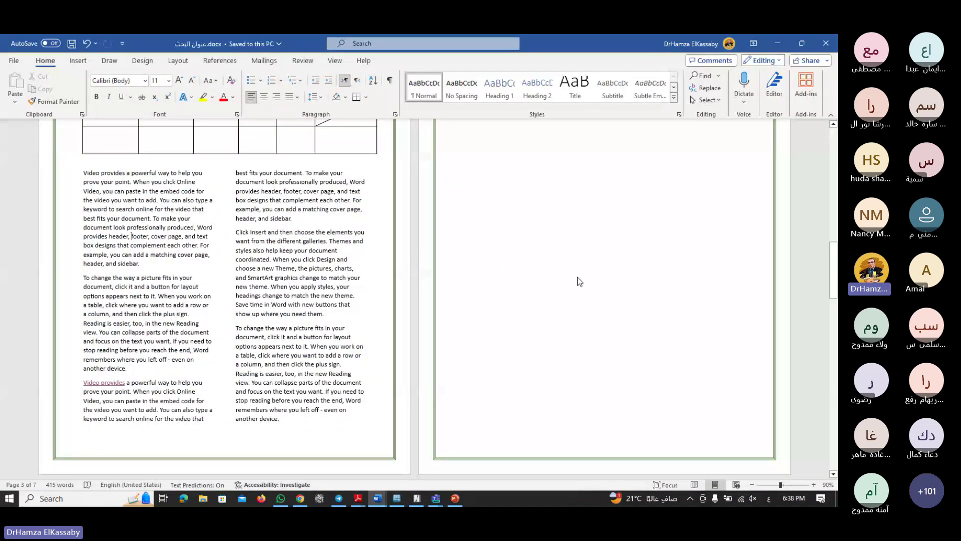
# - Close Word and reopen the password-protected عنوان البحث.docx from the Desktop, entering its password
pyautogui.click(827, 41)
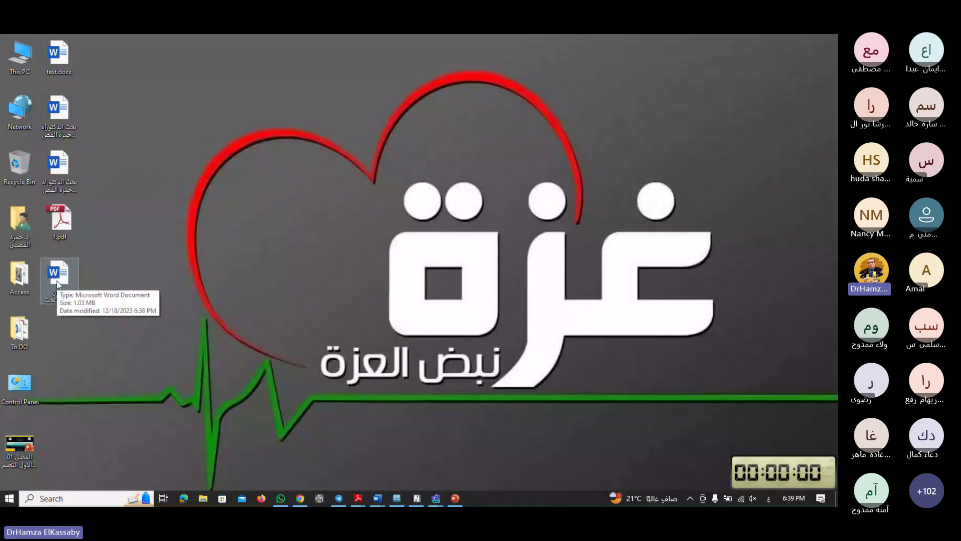
pyautogui.doubleClick(57, 283)
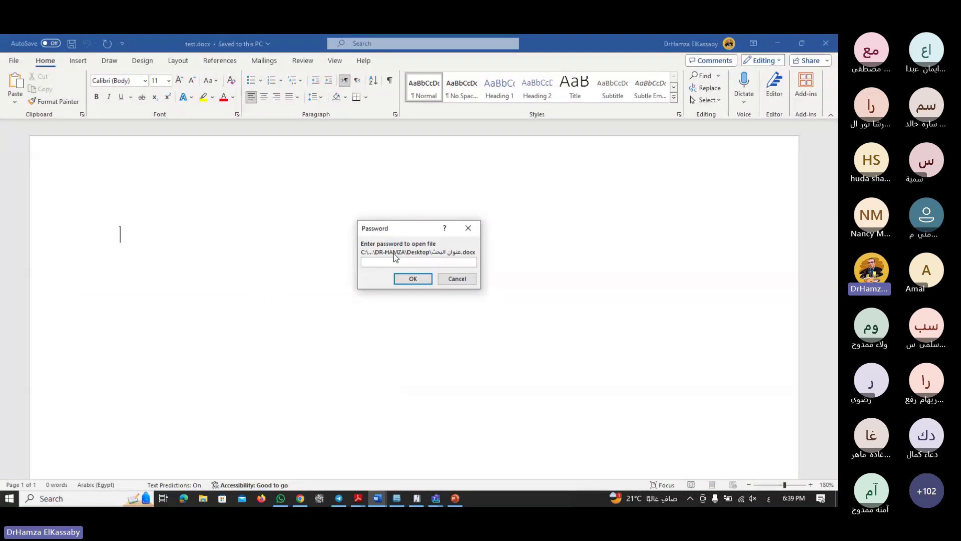
pyautogui.press('Return')
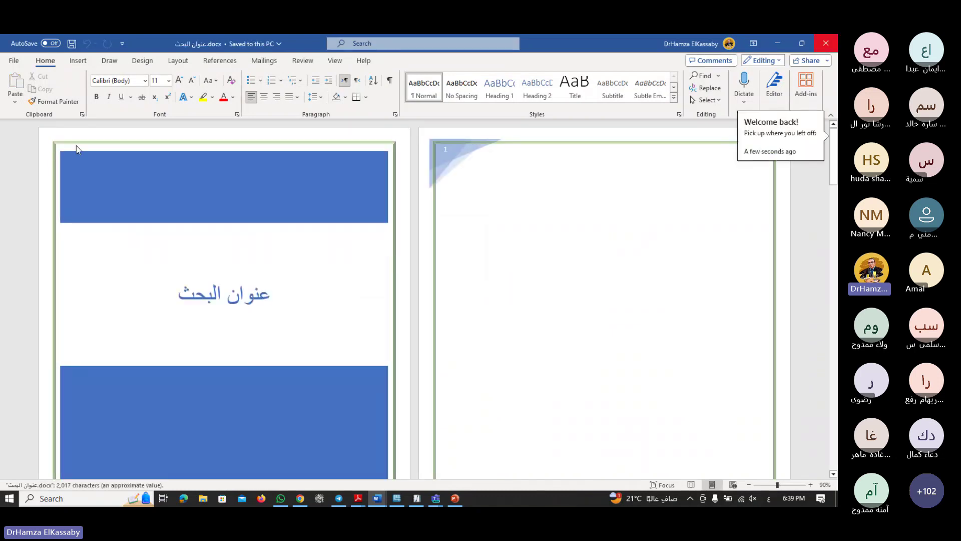
pyautogui.click(14, 61)
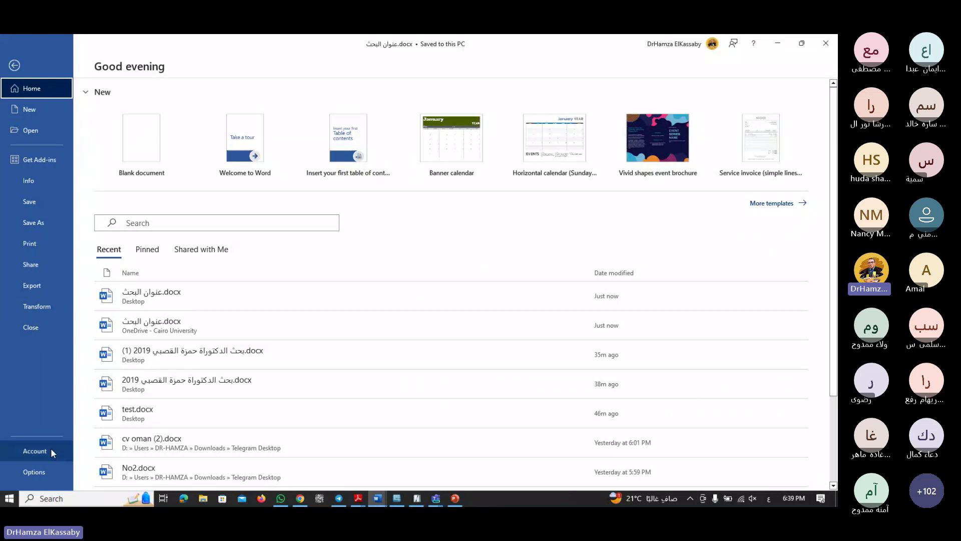
# - Move Arabic to the top of the Office display languages, confirm the restart notice, and close Word
pyautogui.click(49, 474)
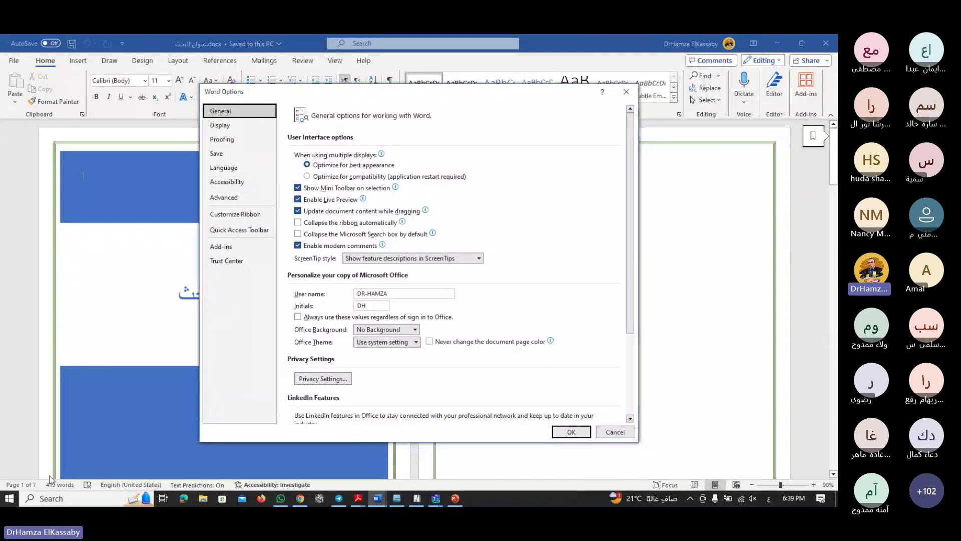
pyautogui.click(237, 169)
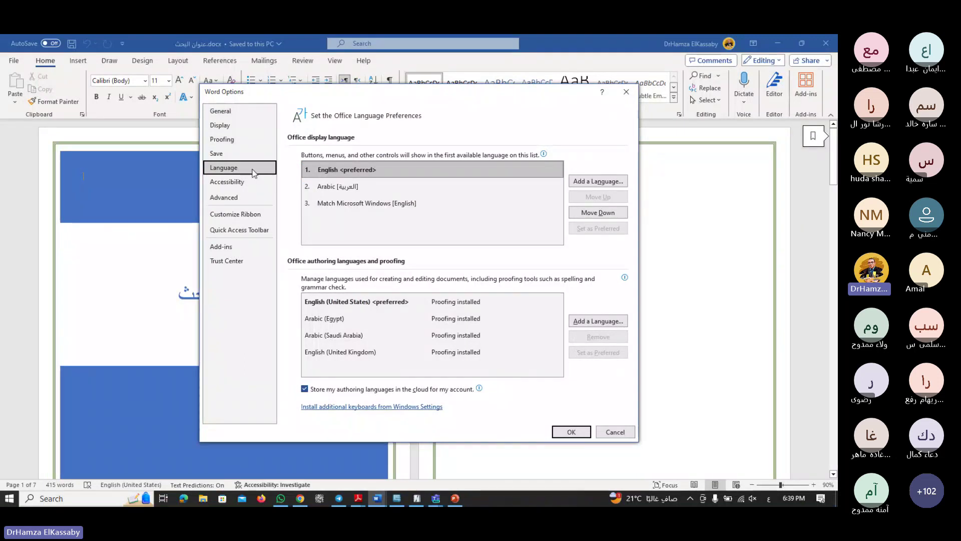
pyautogui.click(353, 187)
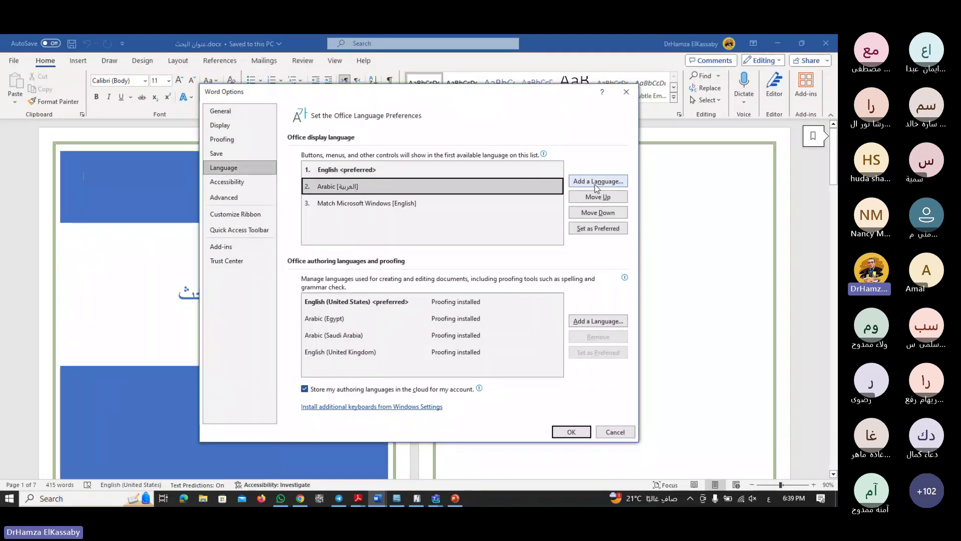
pyautogui.click(607, 198)
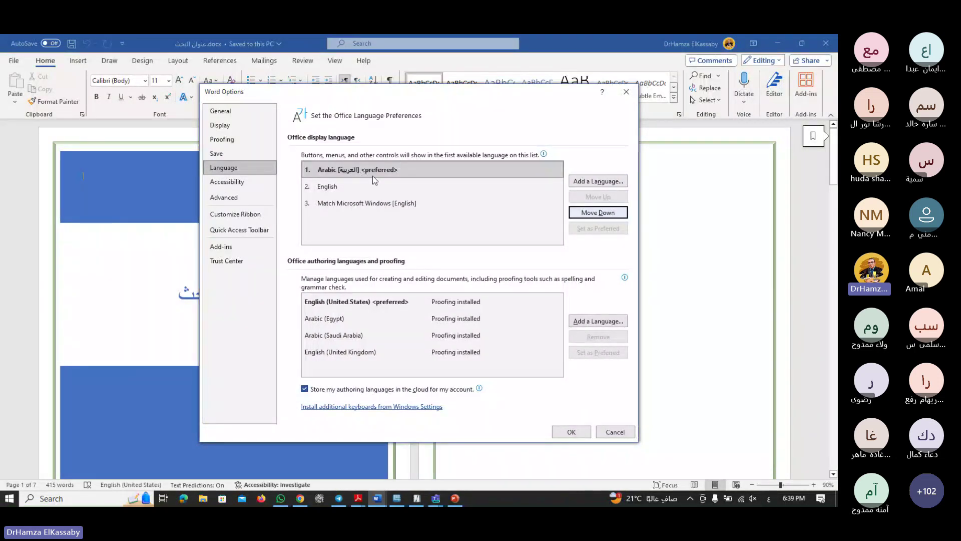
pyautogui.click(577, 433)
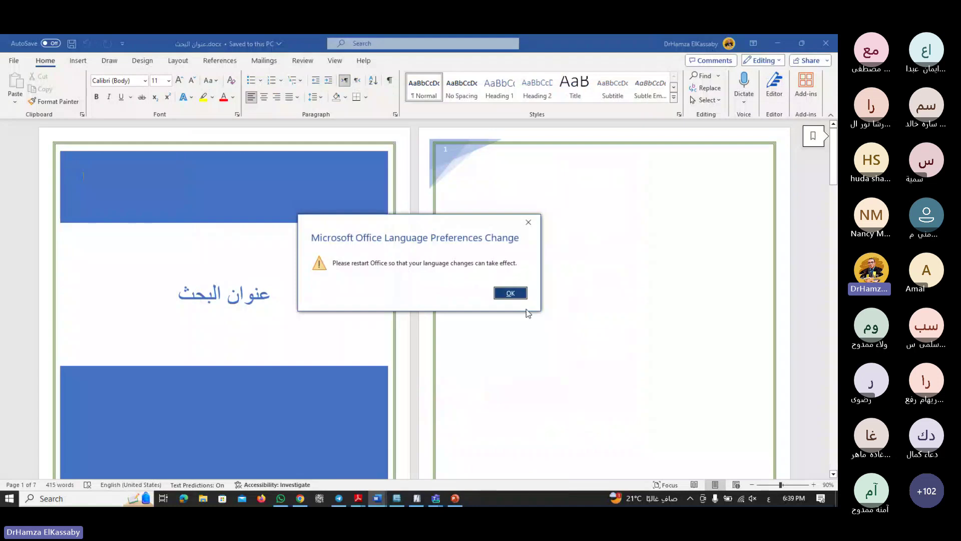
pyautogui.click(511, 292)
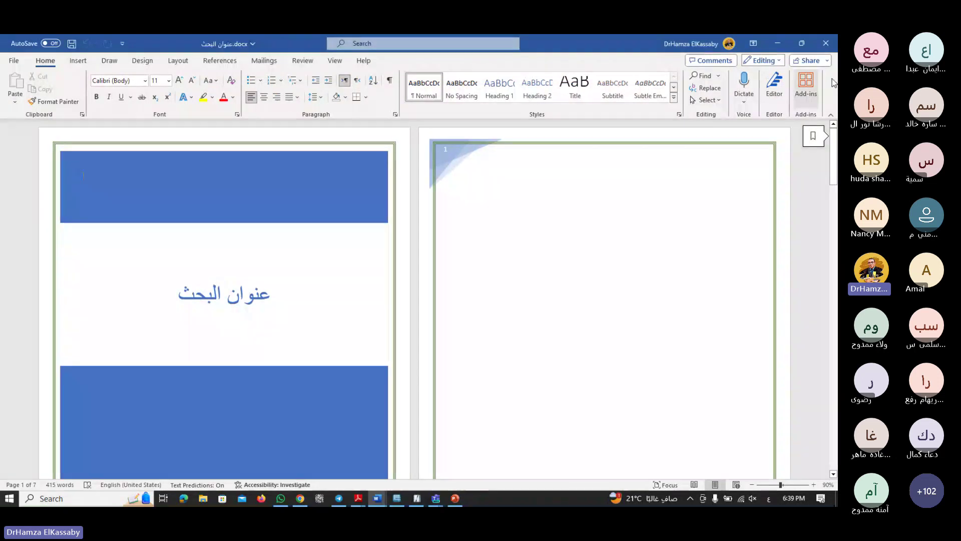
pyautogui.click(830, 44)
pyautogui.click(830, 44)
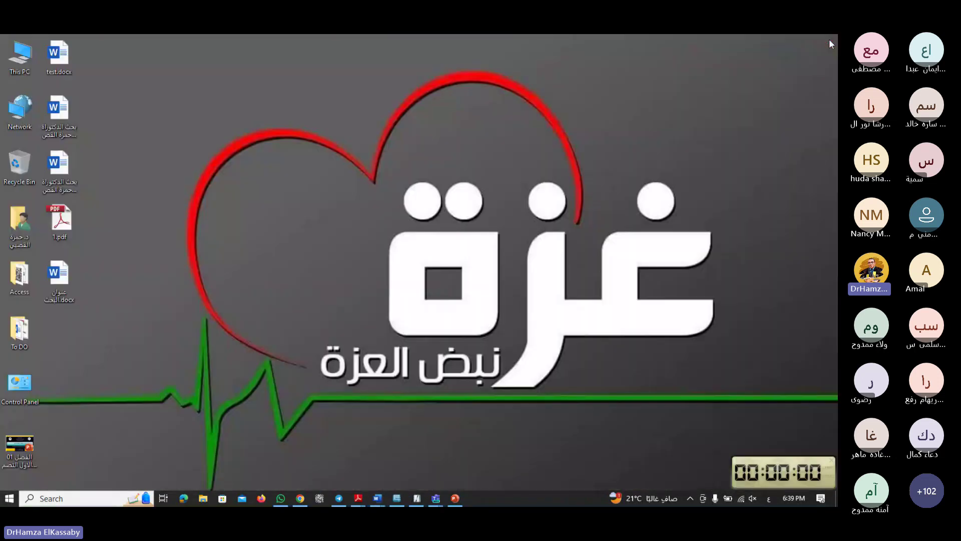
# - Open the untitled document and save it to the Desktop as لمحاذاة النص يمينا.docx while closing
pyautogui.doubleClick(60, 258)
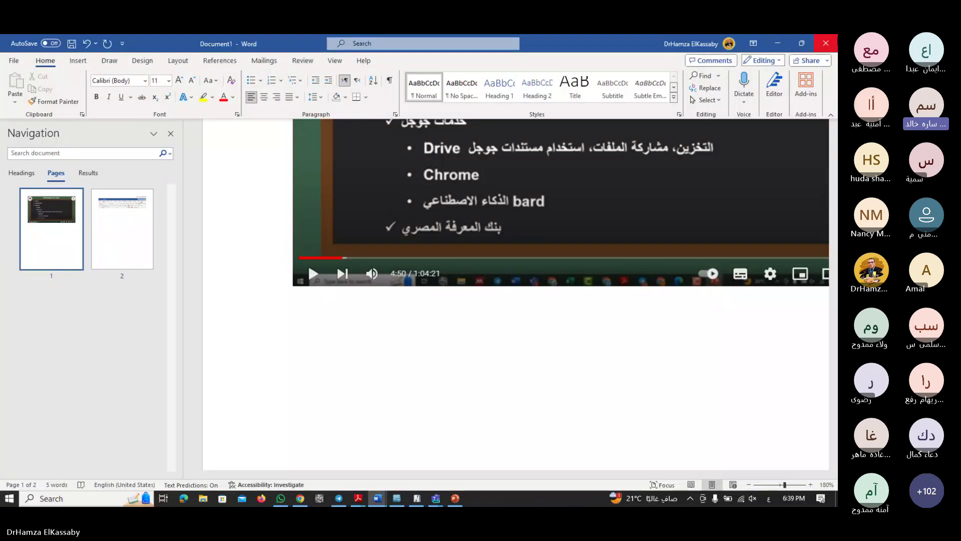
pyautogui.click(825, 43)
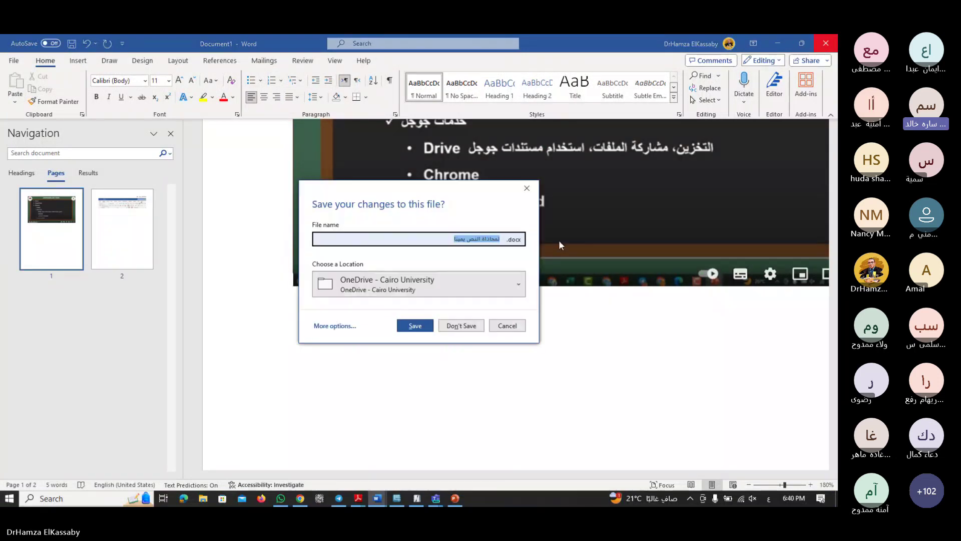
pyautogui.click(449, 281)
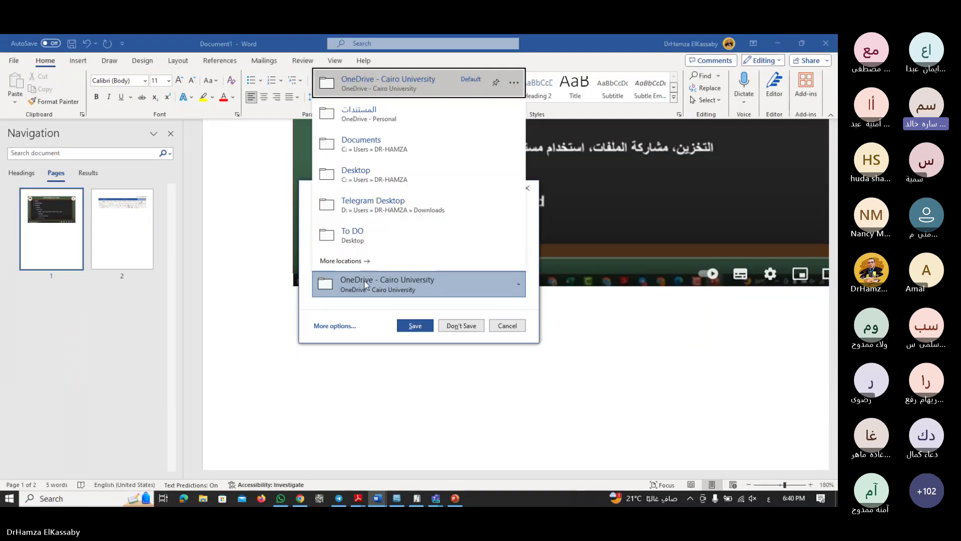
pyautogui.click(337, 327)
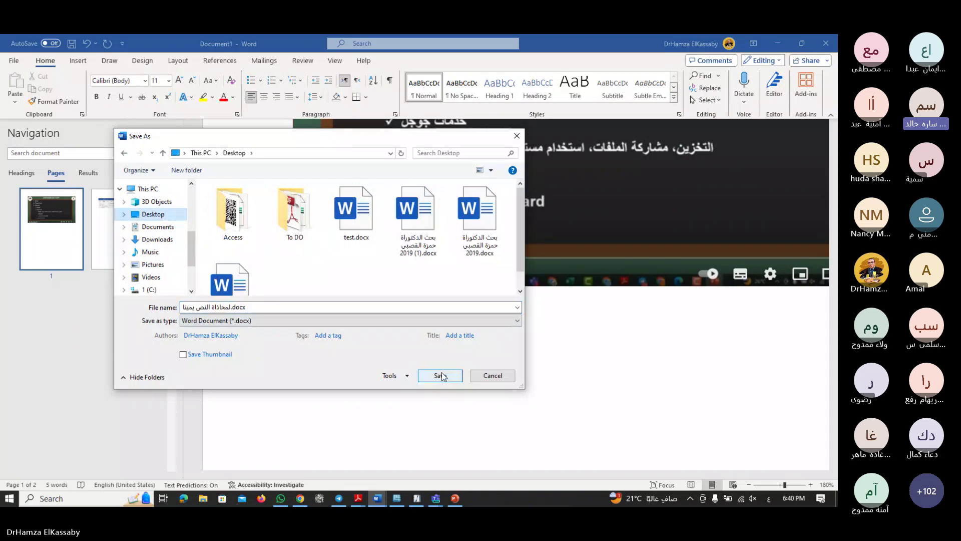
pyautogui.click(441, 375)
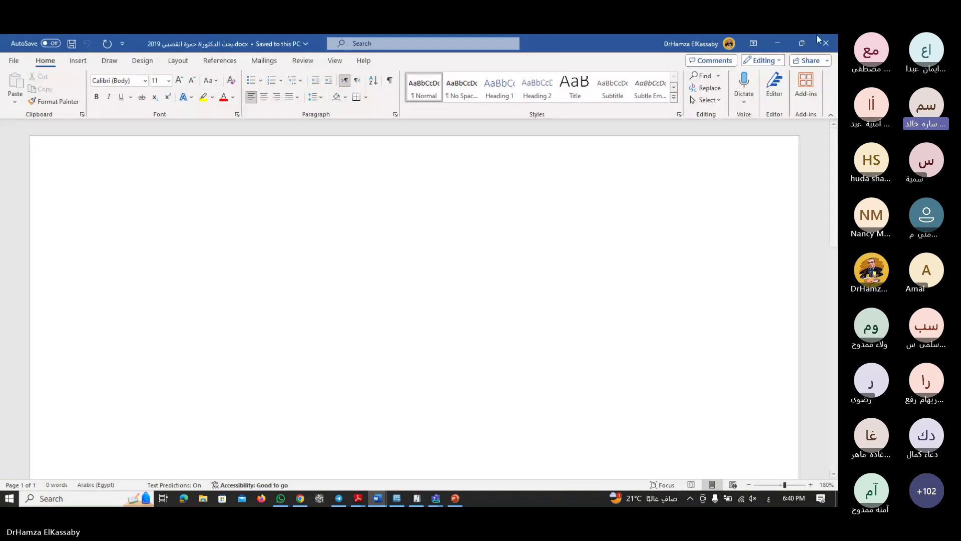
# - Close the remaining Word windows, discarding changes to the research document
pyautogui.click(825, 43)
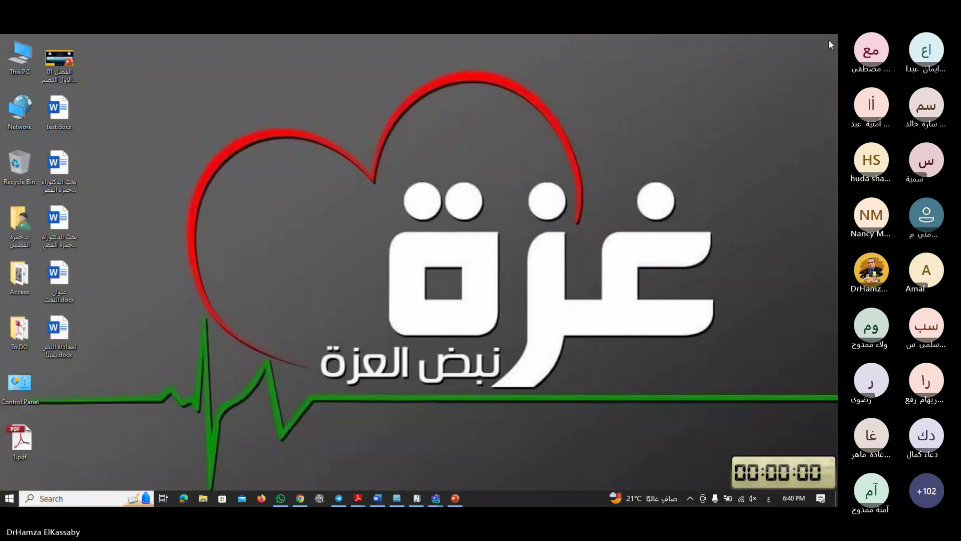
pyautogui.click(490, 358)
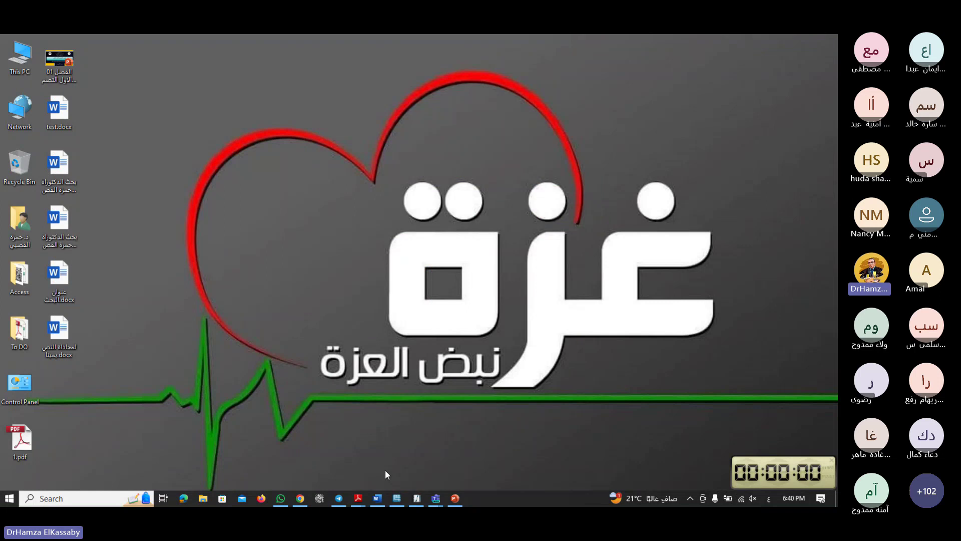
pyautogui.click(378, 497)
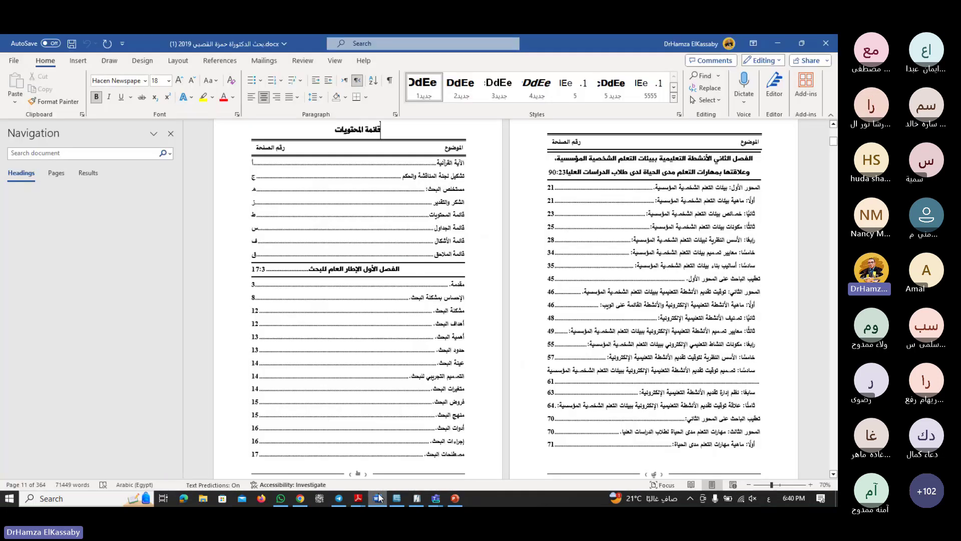
pyautogui.click(826, 44)
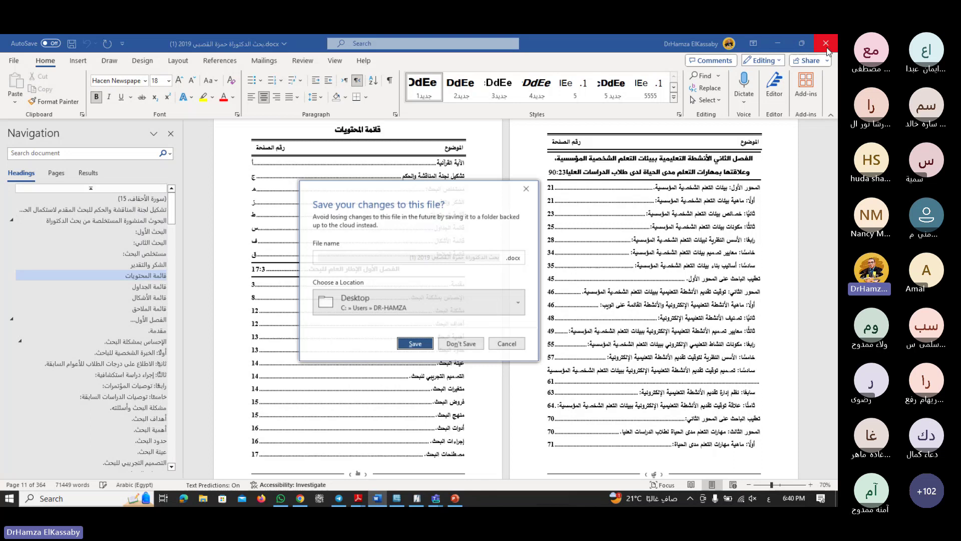
pyautogui.click(461, 344)
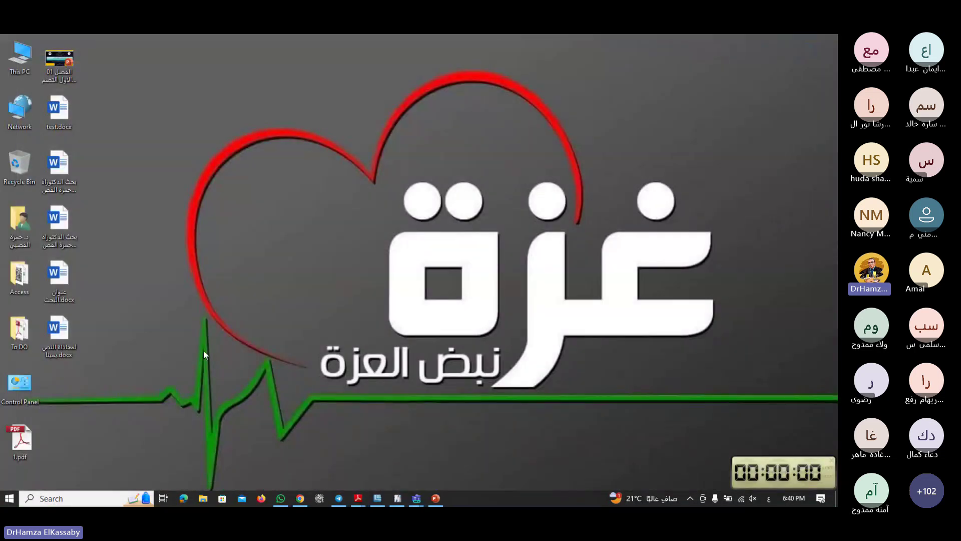
# - Reopen عنوان البحث.docx from the Desktop and enter its password at the prompt
pyautogui.doubleClick(58, 281)
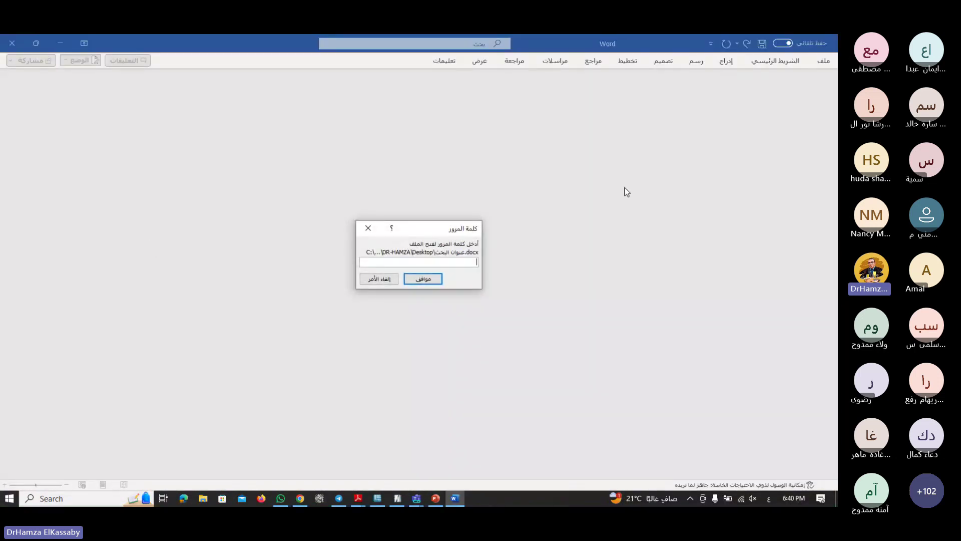
pyautogui.write('******')
pyautogui.press('Return')
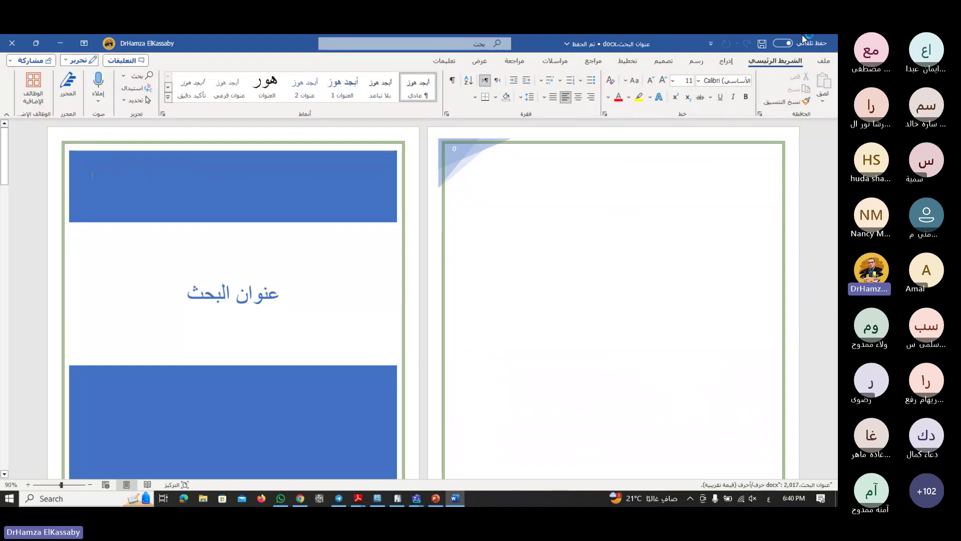
# - Set the Advanced Numeral option to هندية (Hindi digits) and apply it
pyautogui.click(823, 60)
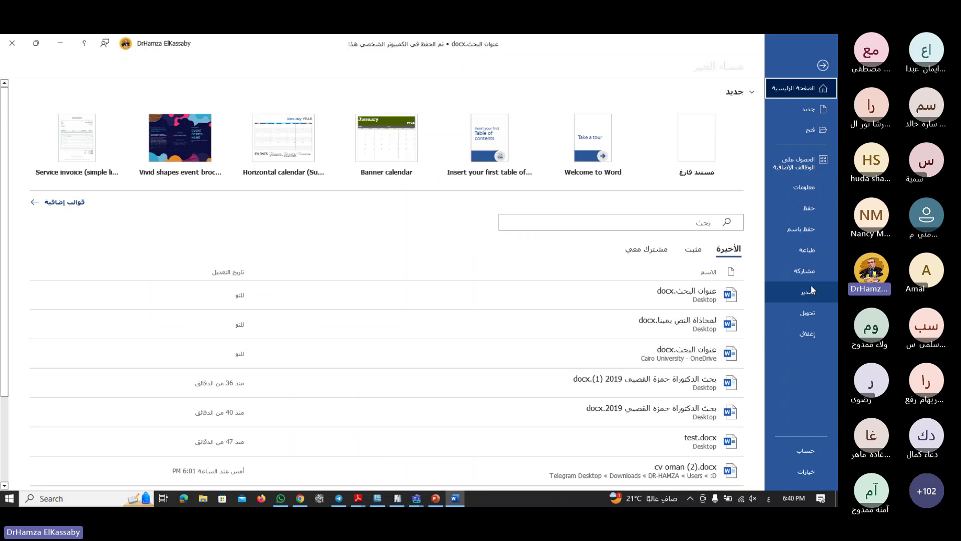
pyautogui.click(822, 471)
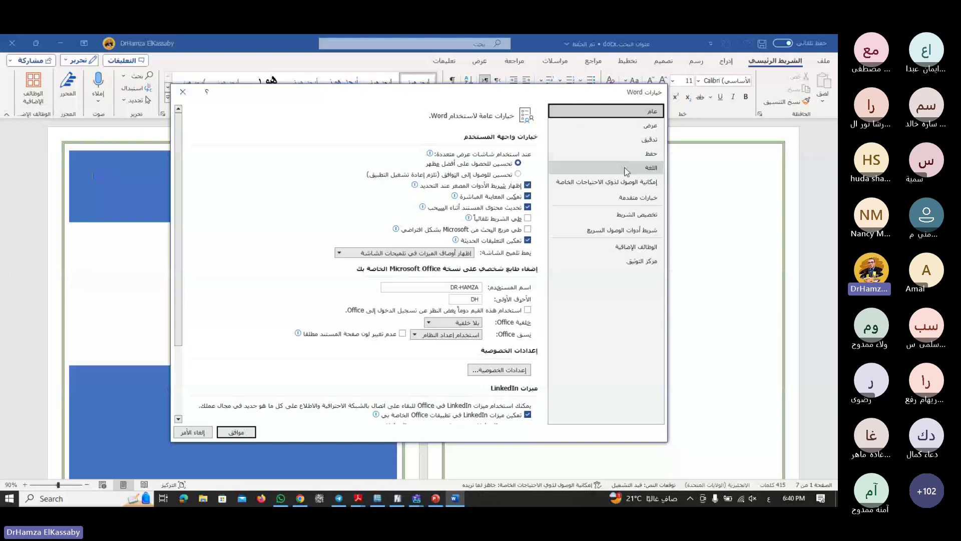
pyautogui.click(626, 167)
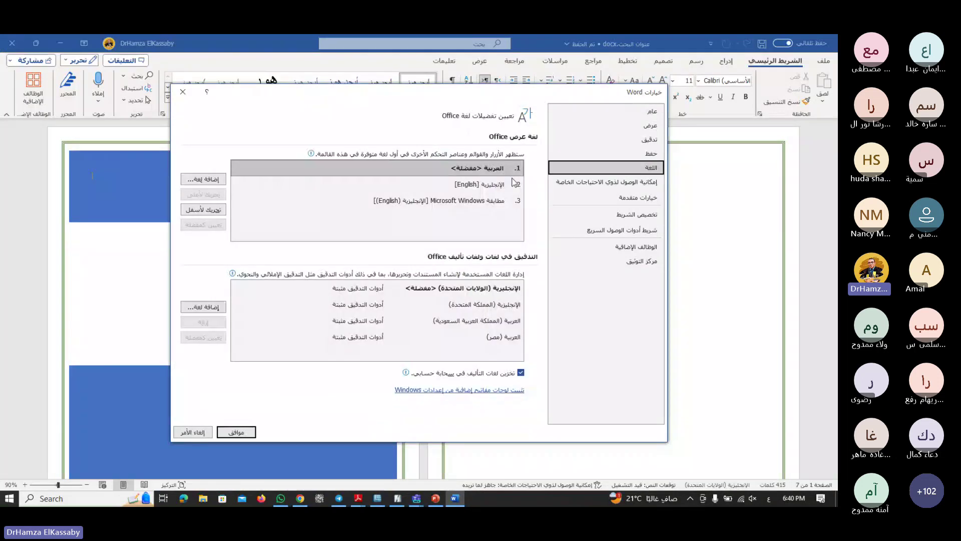
pyautogui.click(656, 205)
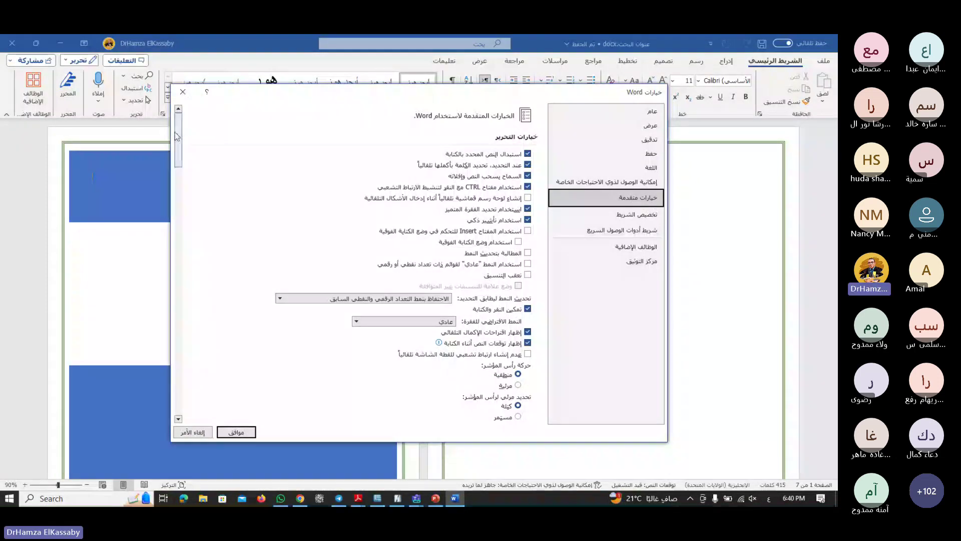
pyautogui.moveTo(177, 136); pyautogui.dragTo(183, 240)
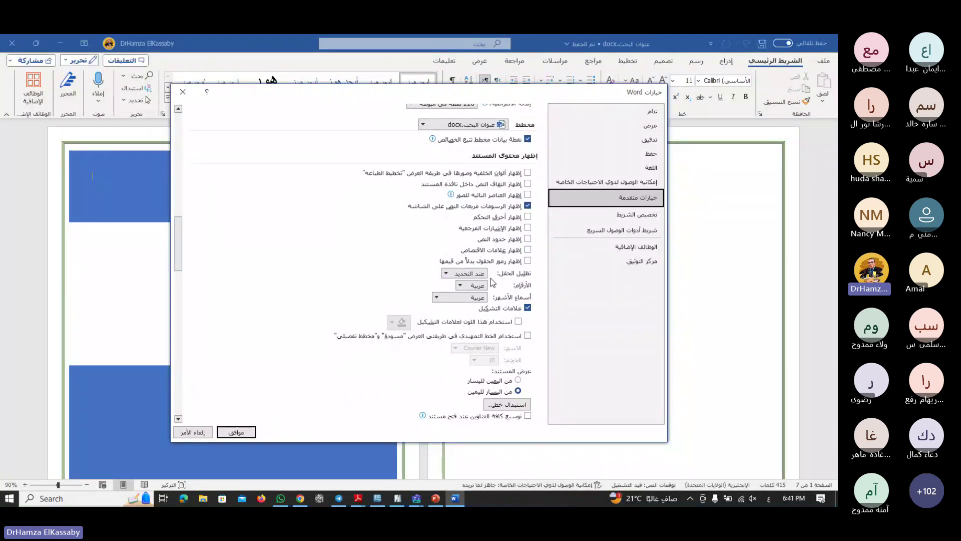
pyautogui.click(471, 286)
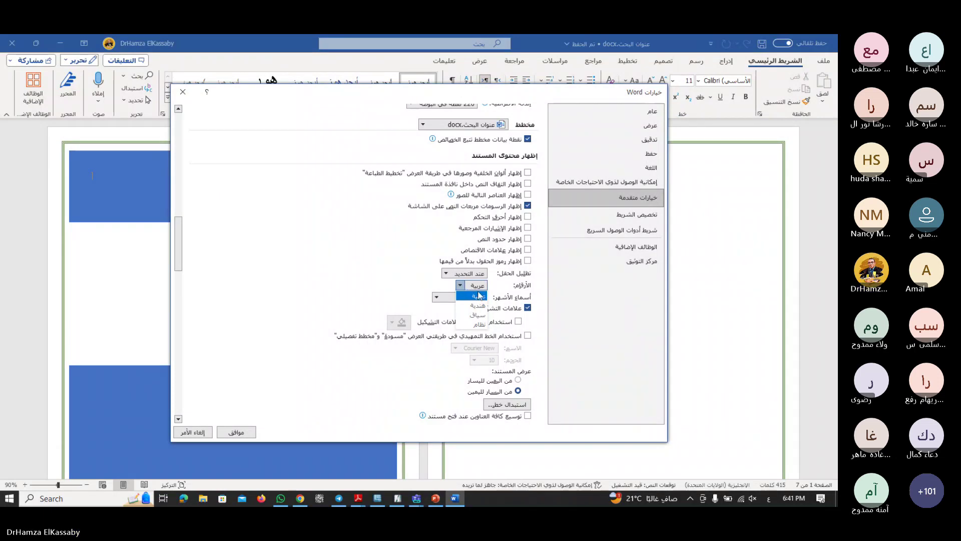
pyautogui.click(479, 306)
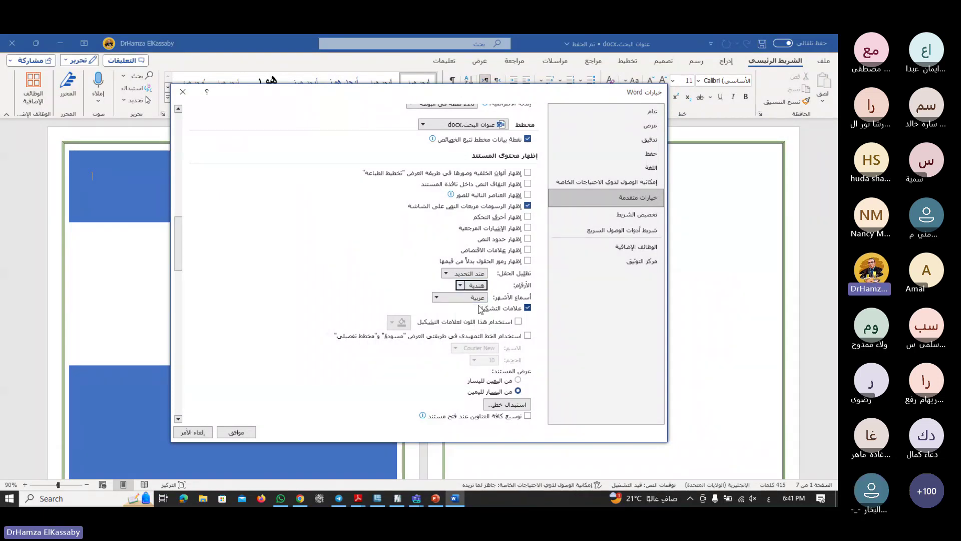
pyautogui.click(235, 432)
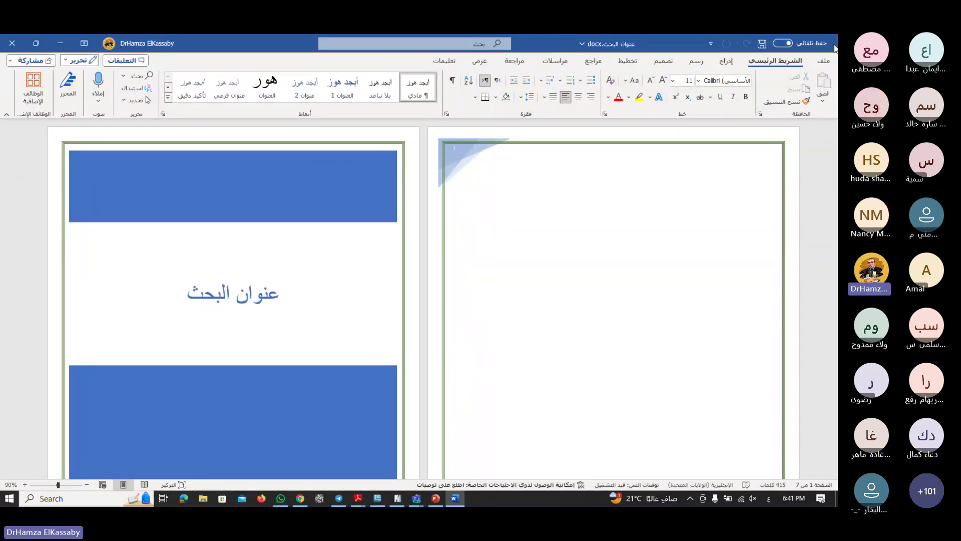
# - Open Word Options, scroll through the Advanced settings, and close the dialog without changes
pyautogui.click(826, 59)
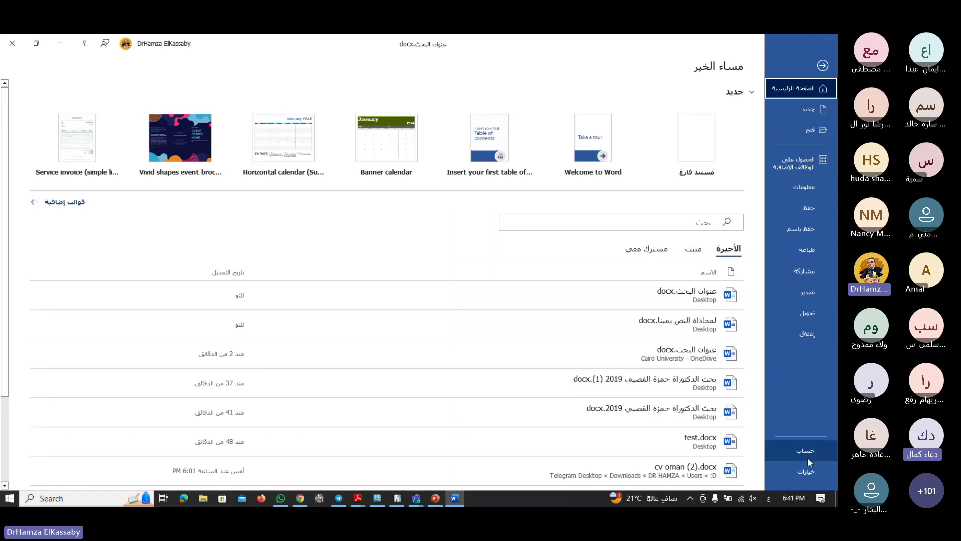
pyautogui.click(809, 472)
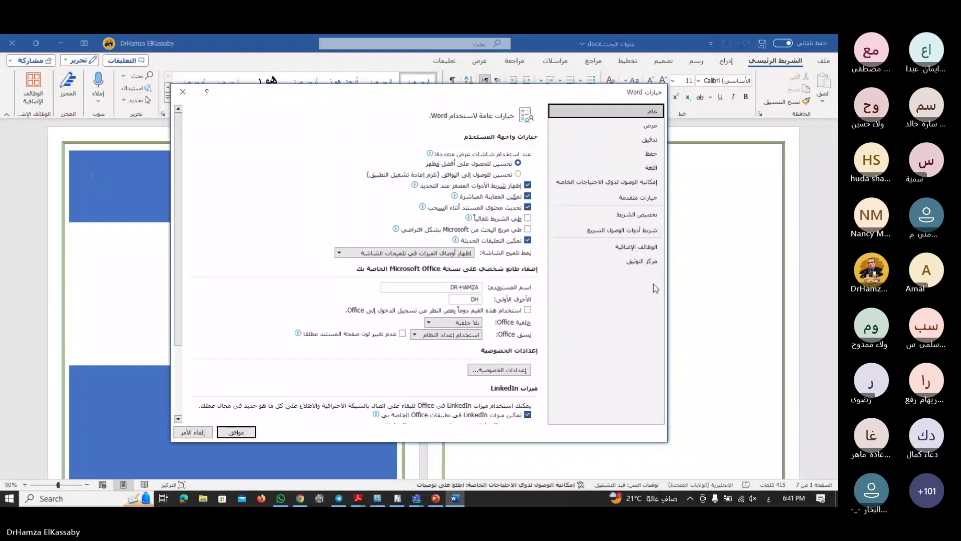
pyautogui.click(193, 433)
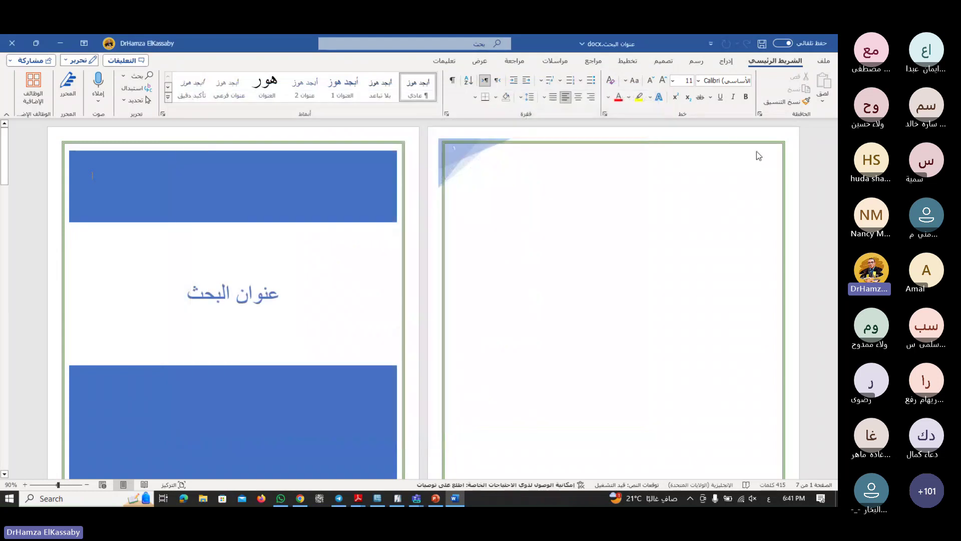
pyautogui.click(825, 61)
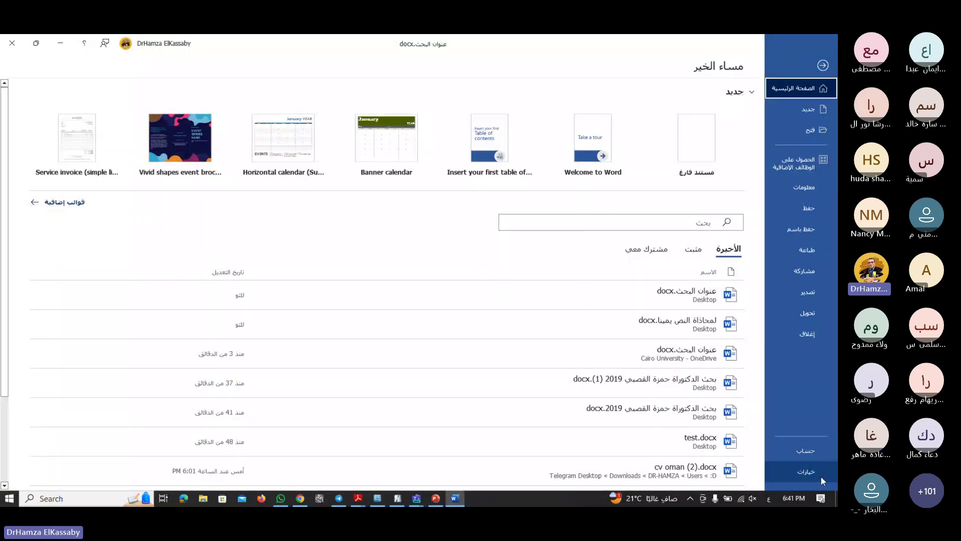
pyautogui.click(806, 471)
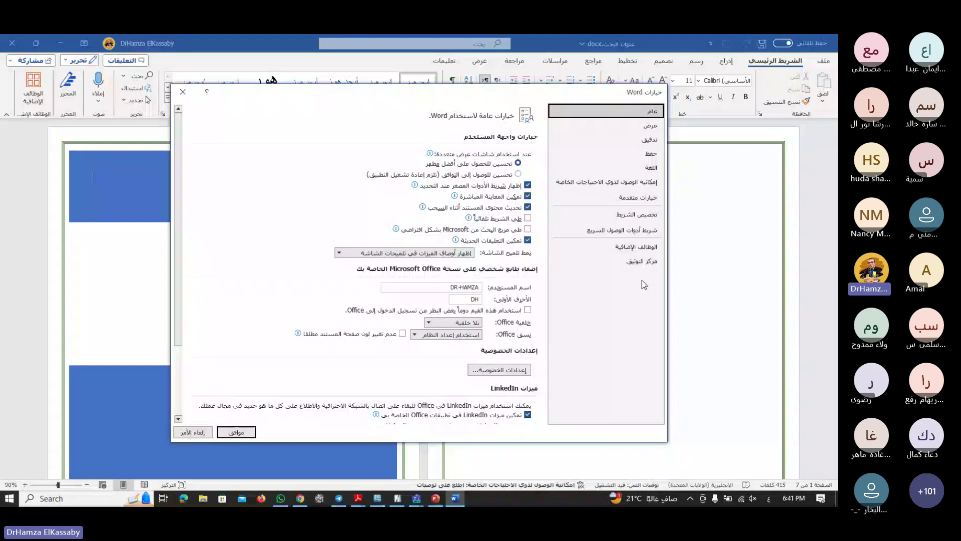
pyautogui.click(634, 206)
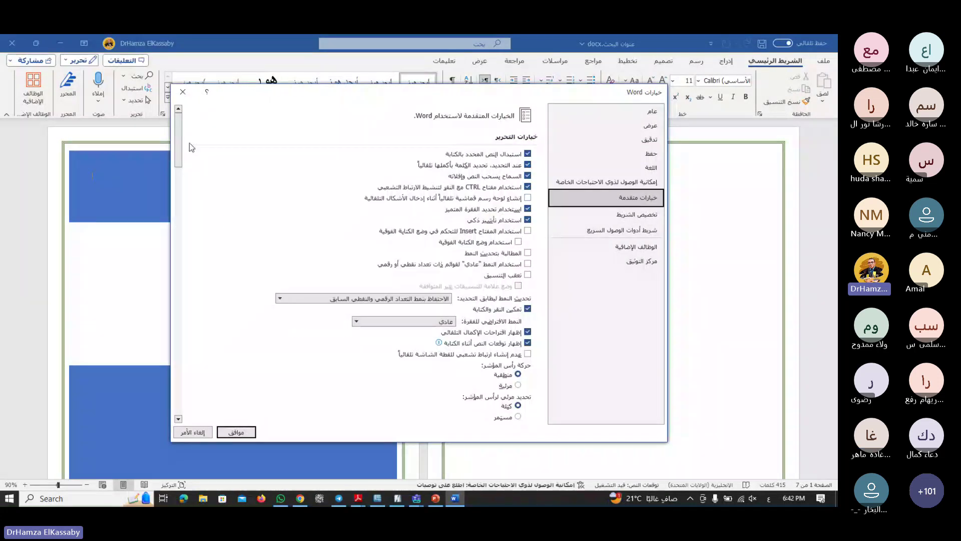
pyautogui.moveTo(180, 136); pyautogui.dragTo(181, 245)
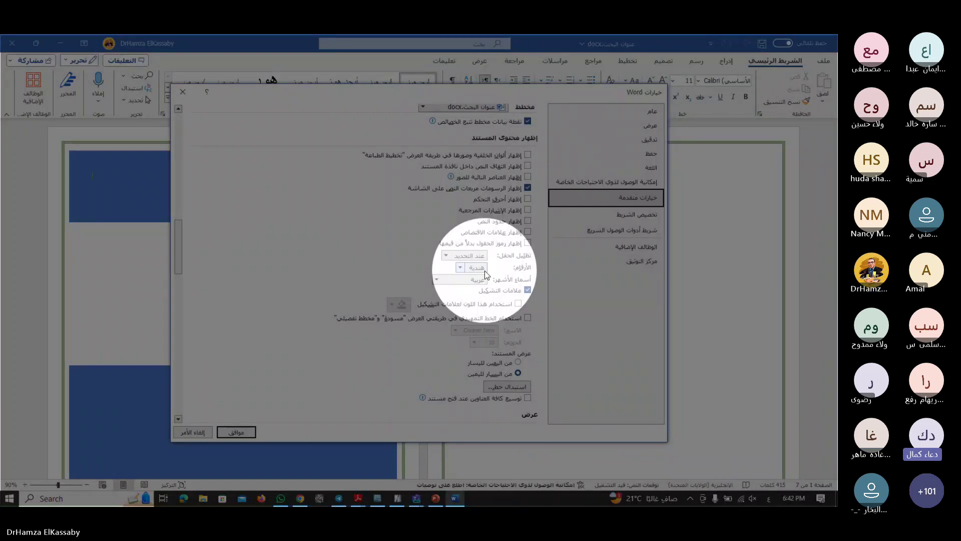
pyautogui.press('Return')
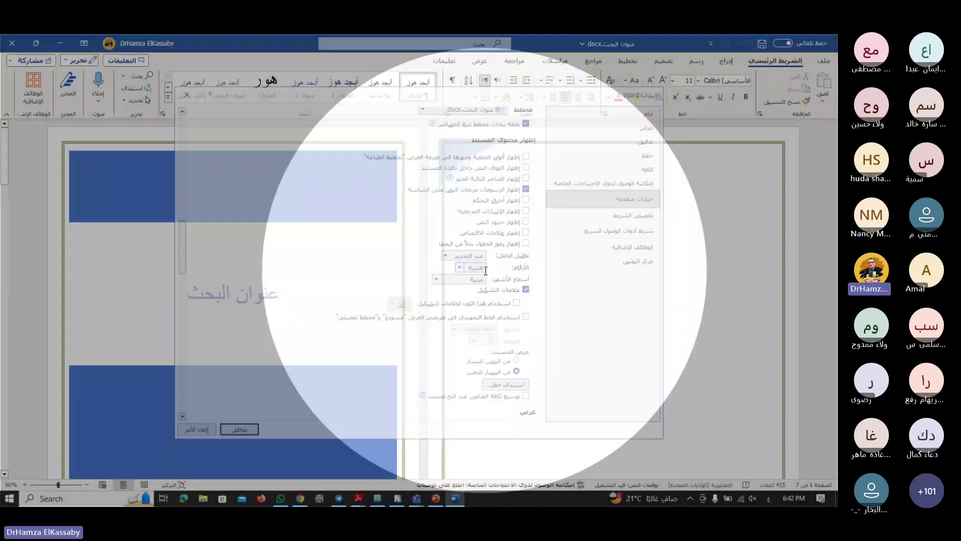
pyautogui.click(824, 61)
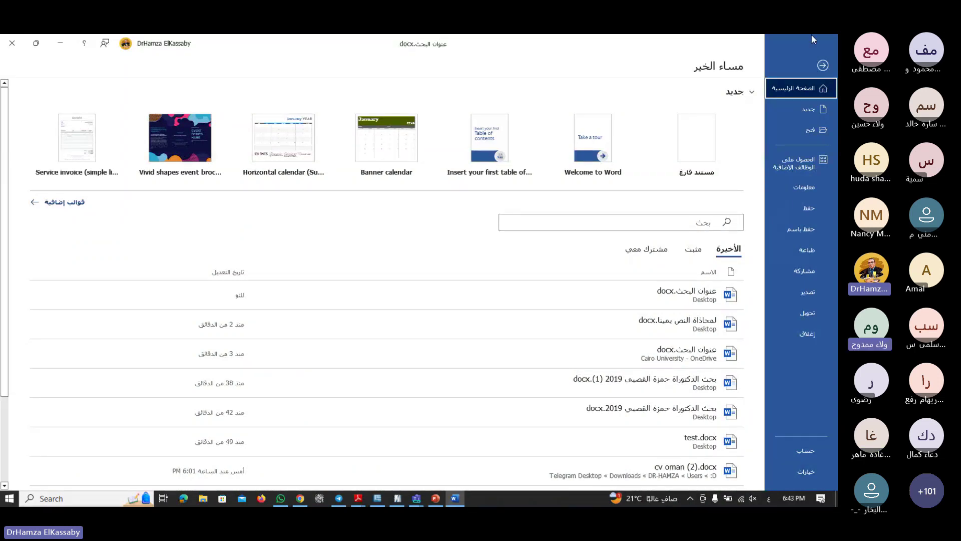
# - Leave the File view and minimize Word to show the desktop
pyautogui.click(822, 65)
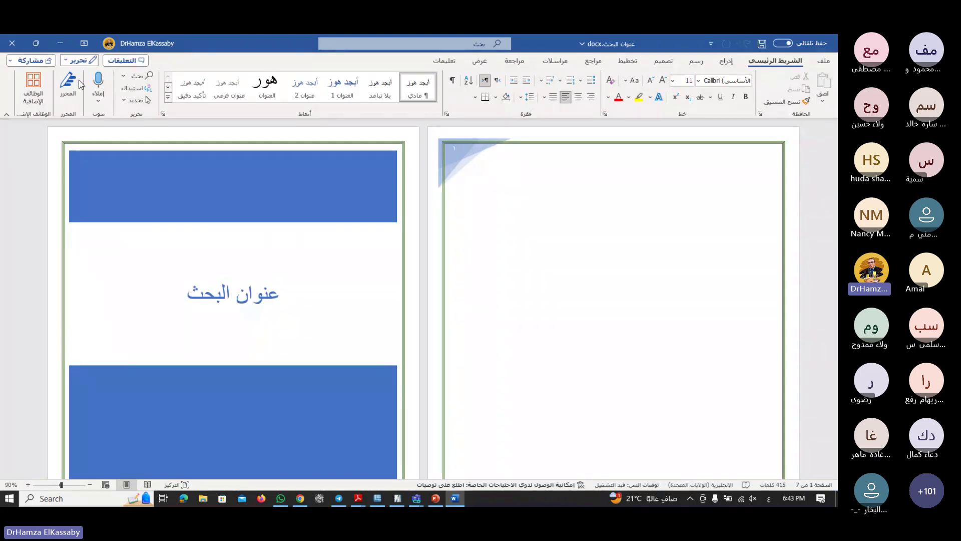
pyautogui.click(60, 43)
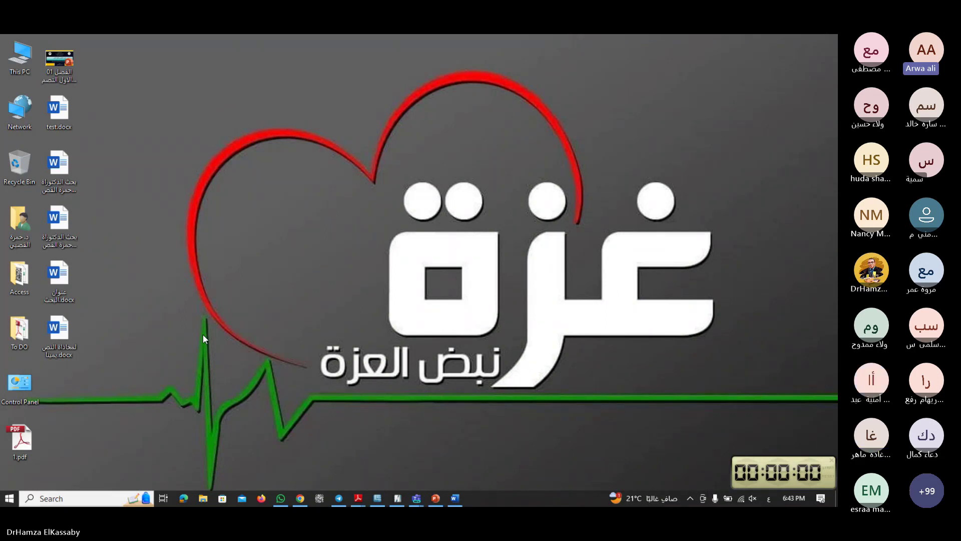
# - Restore Word and change the Advanced Numeral option from هندية to سياق (Context)
pyautogui.click(453, 495)
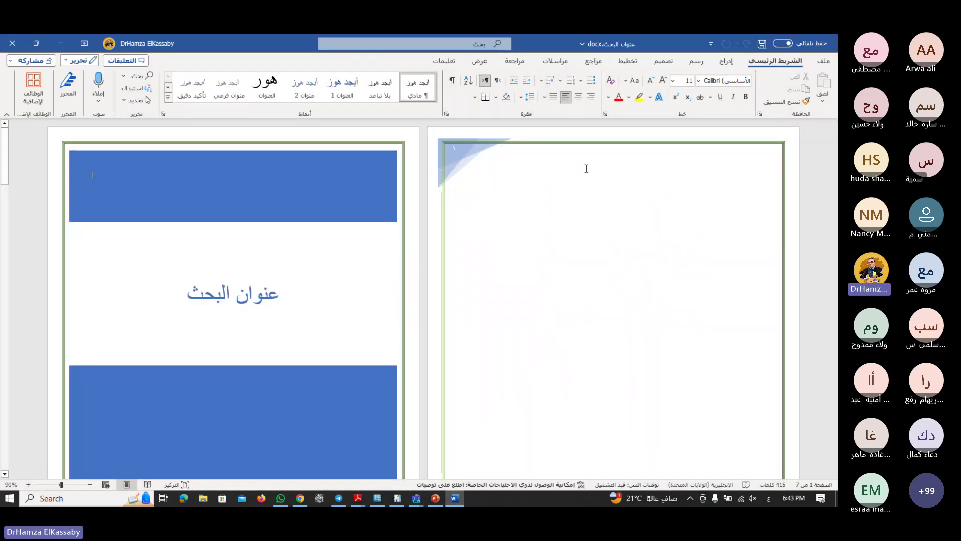
pyautogui.click(823, 61)
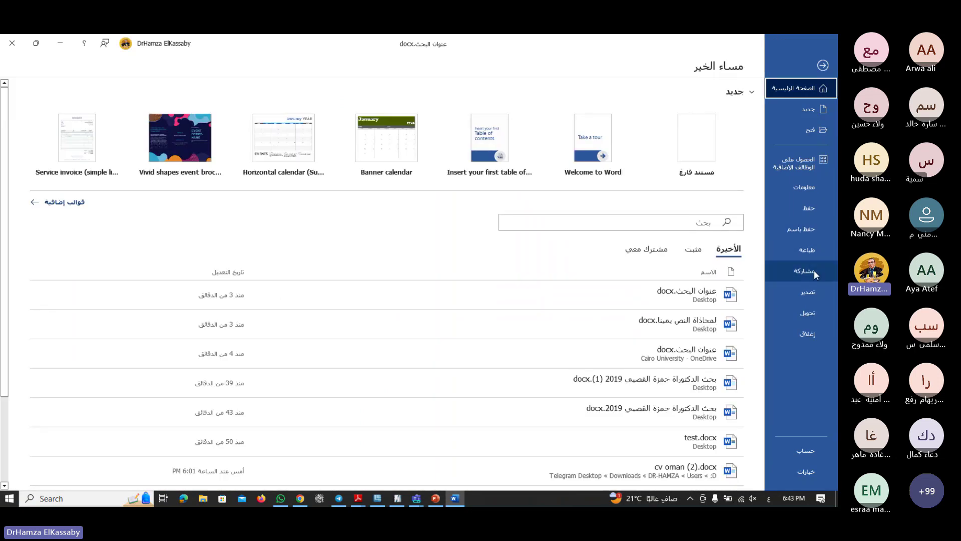
pyautogui.click(811, 469)
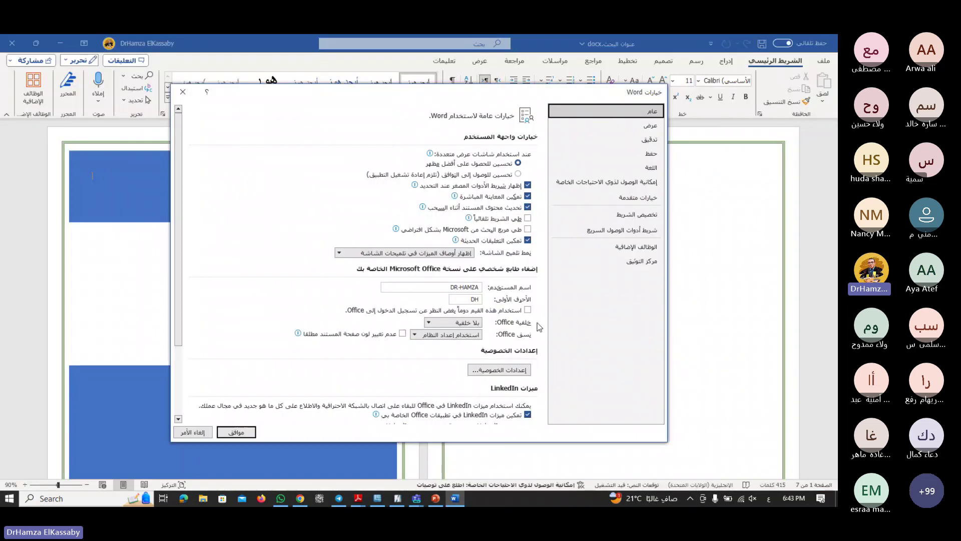
pyautogui.click(638, 198)
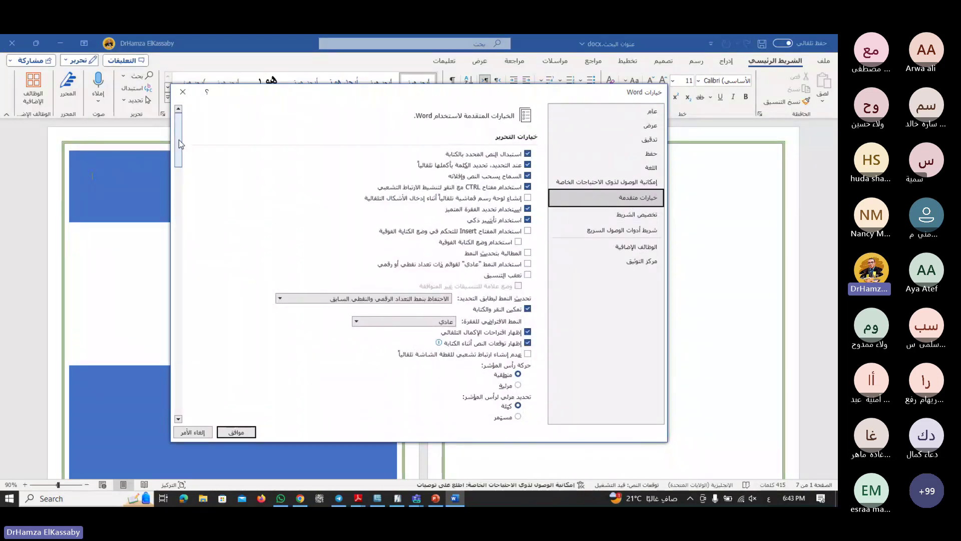
pyautogui.moveTo(179, 140); pyautogui.dragTo(268, 233)
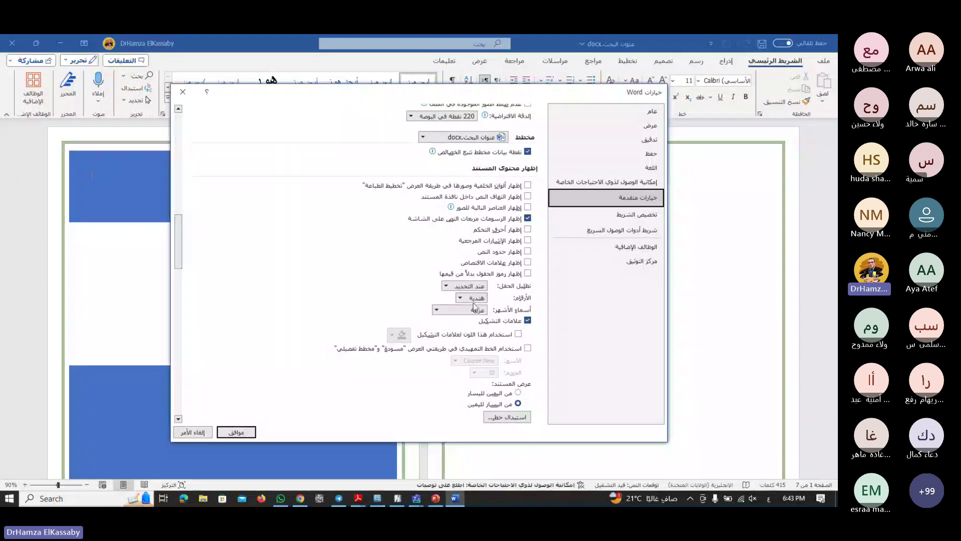
pyautogui.click(475, 300)
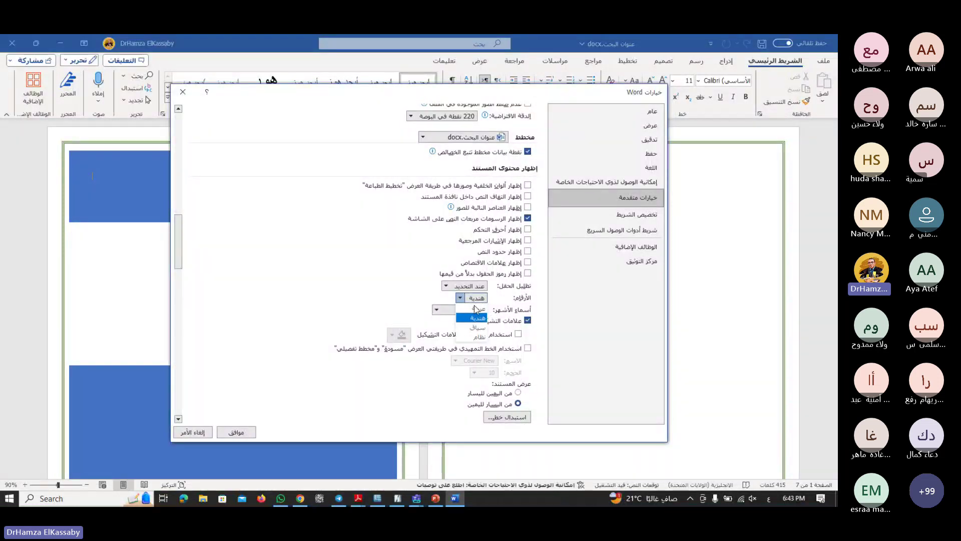
pyautogui.click(477, 327)
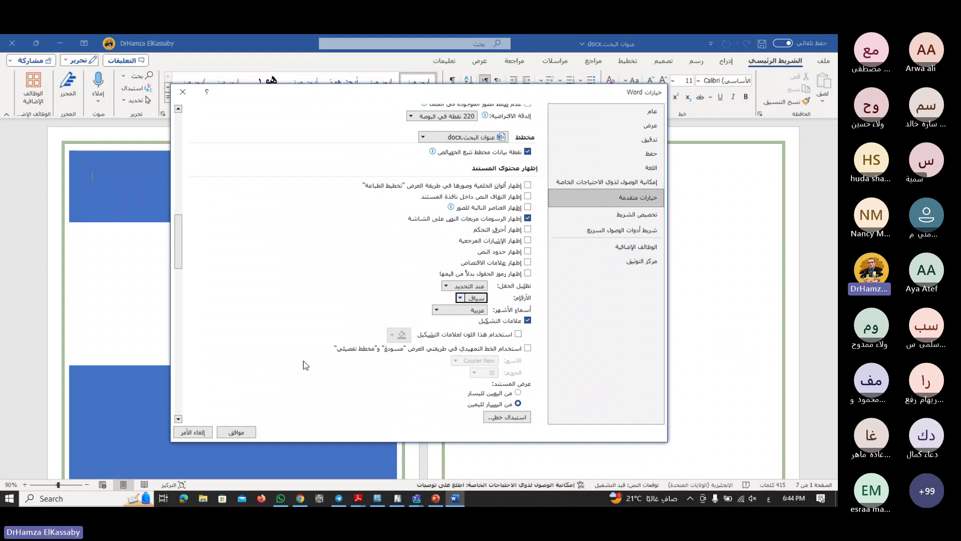
pyautogui.click(236, 432)
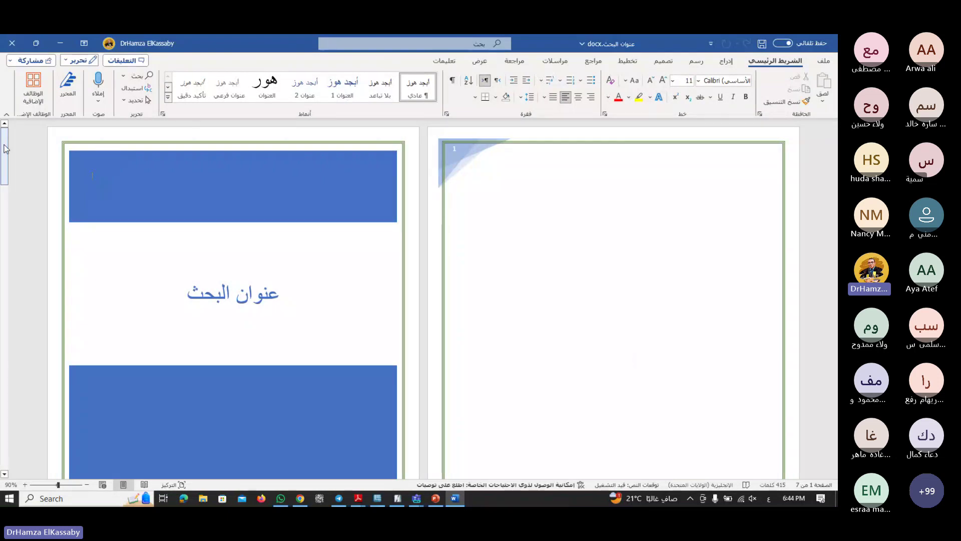
# - Type 1231231 after 'sidebar.' and add a right-to-left Arabic line beneath it
pyautogui.moveTo(5, 149); pyautogui.dragTo(15, 257)
pyautogui.click(152, 319)
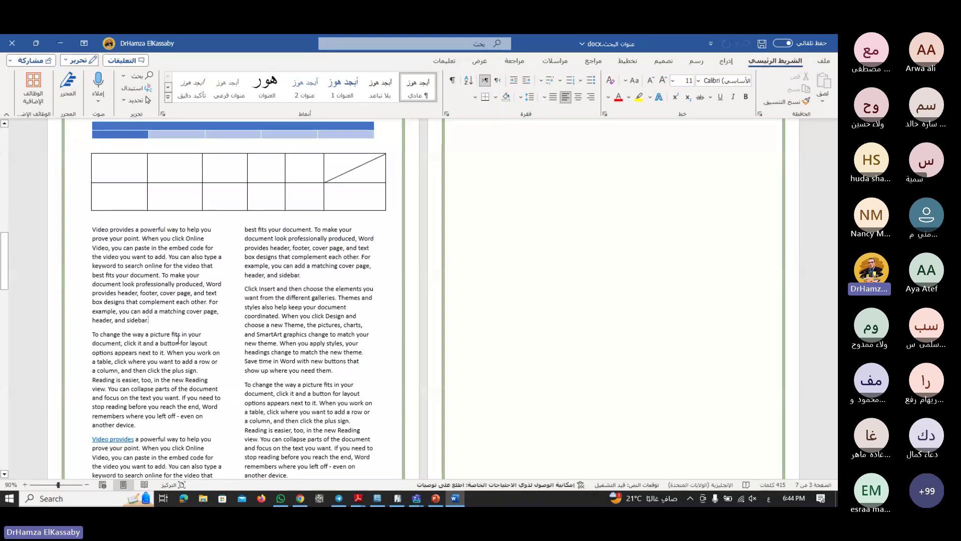
pyautogui.write('1231231')
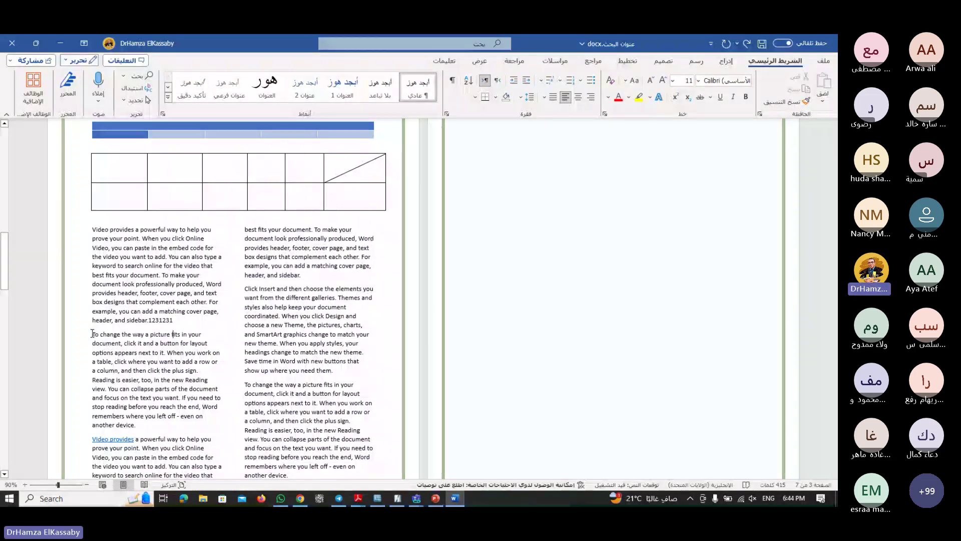
pyautogui.press('Return')
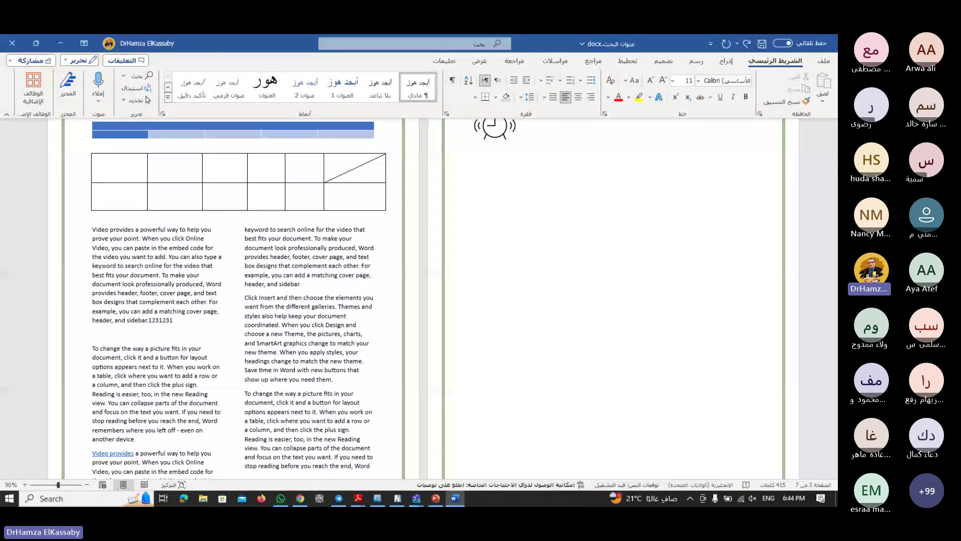
pyautogui.hotkey('alt', 'shift')
pyautogui.hotkey('ctrl', 'shift')
pyautogui.write('بليليسب٢٥')
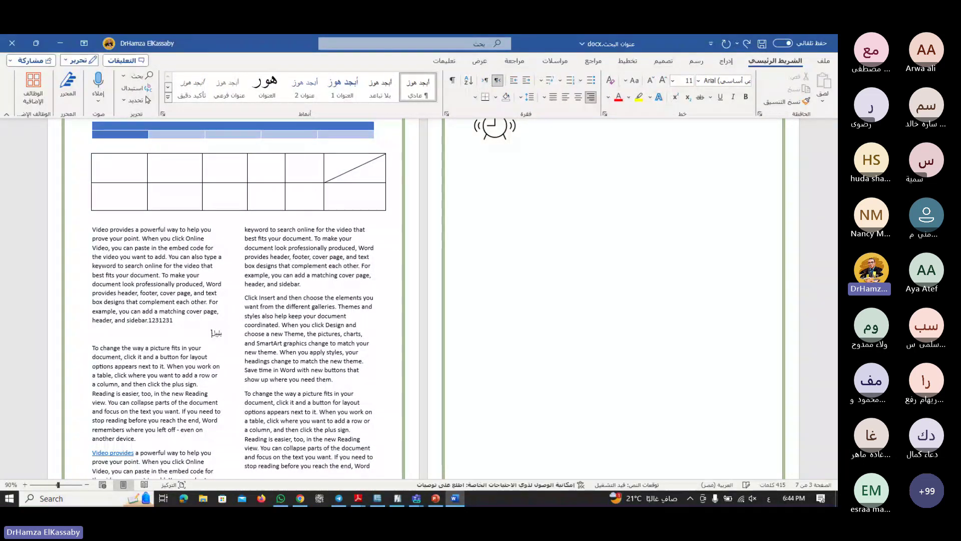
pyautogui.write('٤٣٥٢٣٤٥')
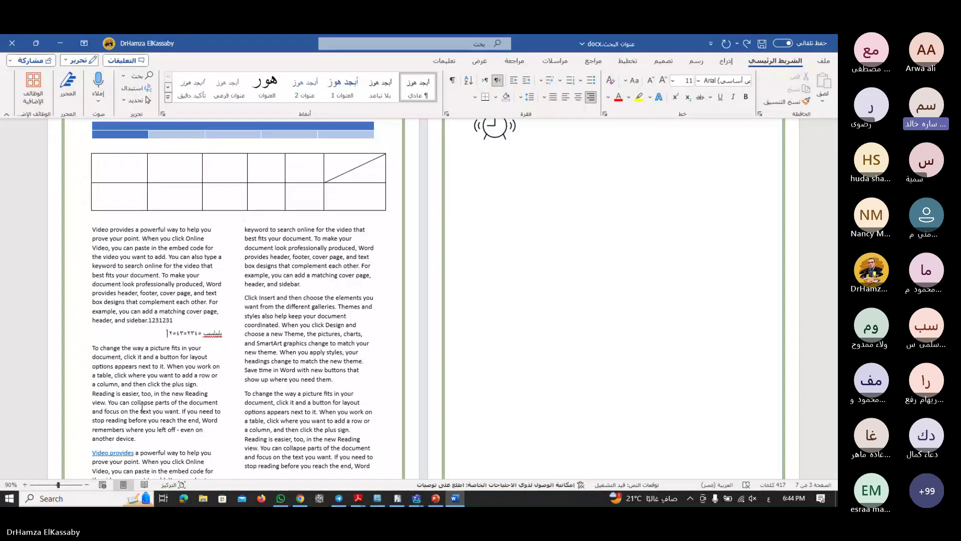
pyautogui.write('بيلس')
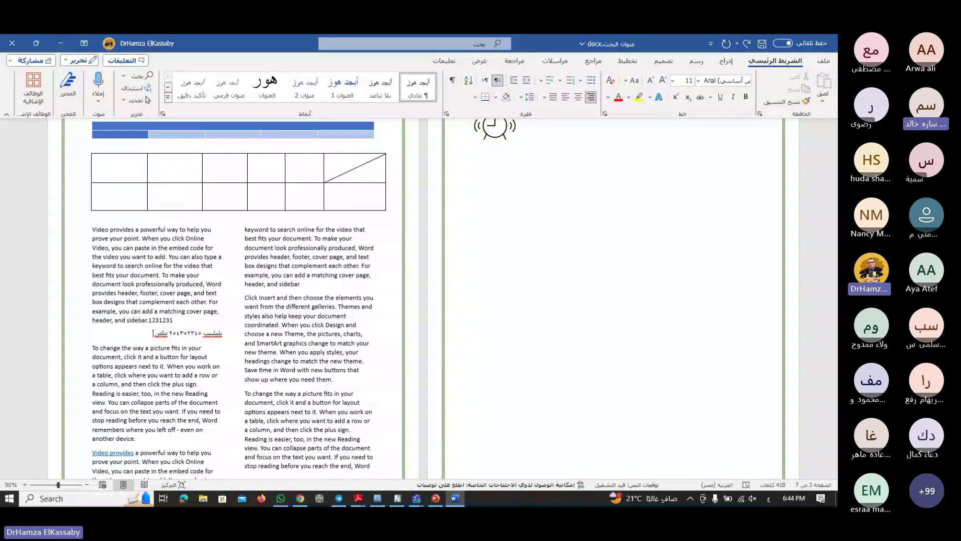
# - Add 'سيس بك' after 'then' and right-align the 'Click Insert and then' paragraph
pyautogui.click(302, 302)
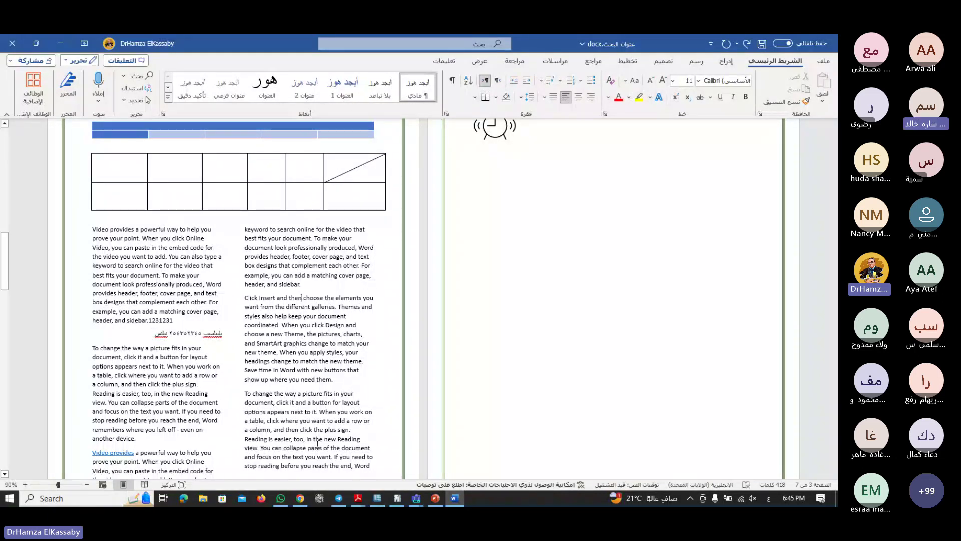
pyautogui.write('سيس')
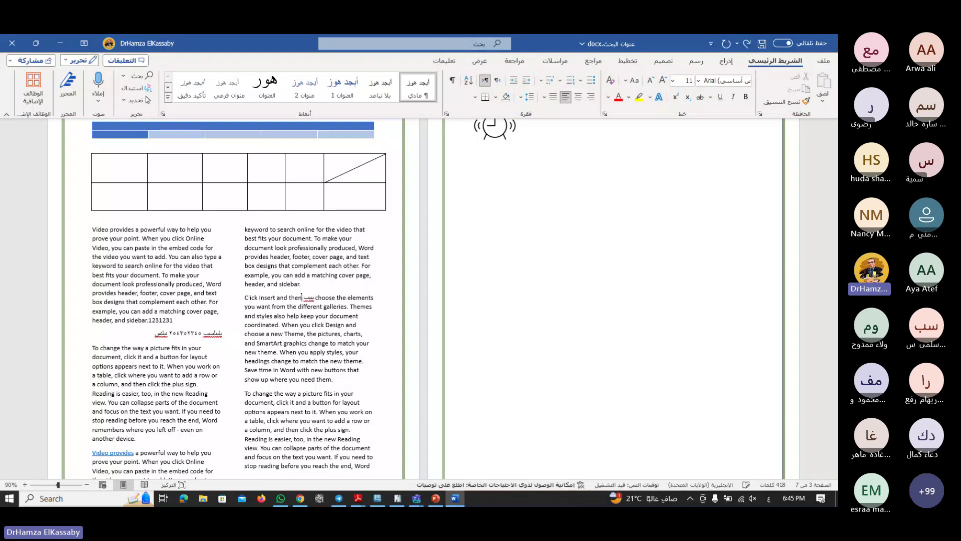
pyautogui.write(' بك')
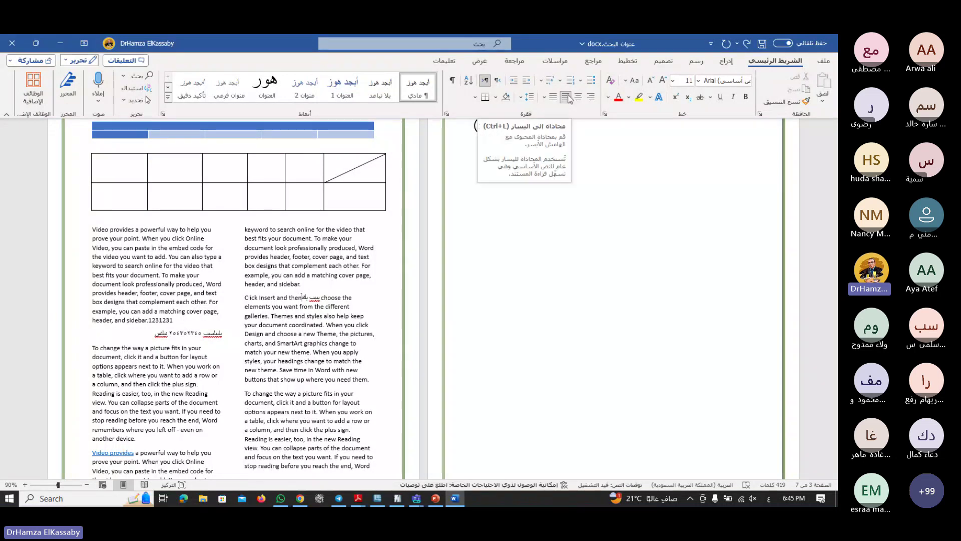
pyautogui.click(590, 97)
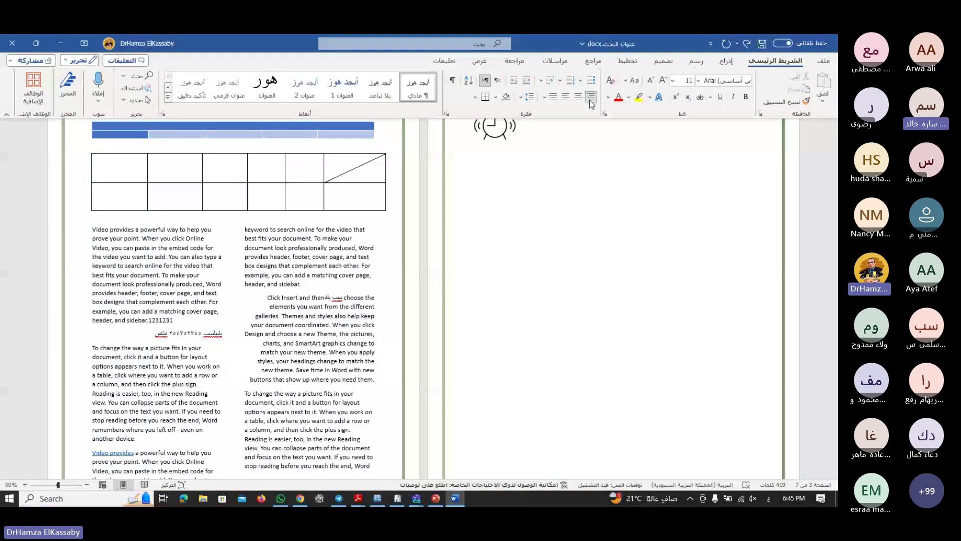
# - Left-align the 'Click Insert and then' paragraph, switch it to right-to-left, then back to left-to-right
pyautogui.click(563, 100)
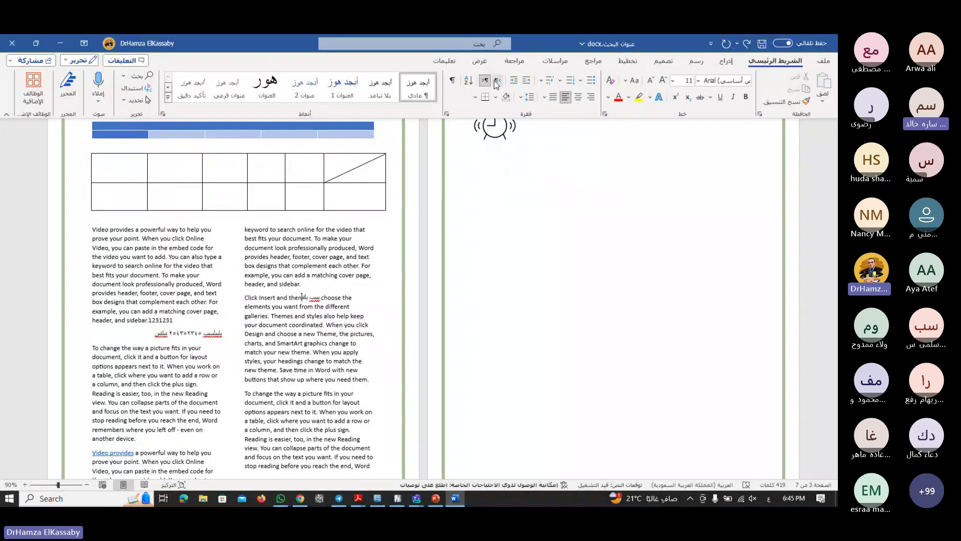
pyautogui.click(497, 81)
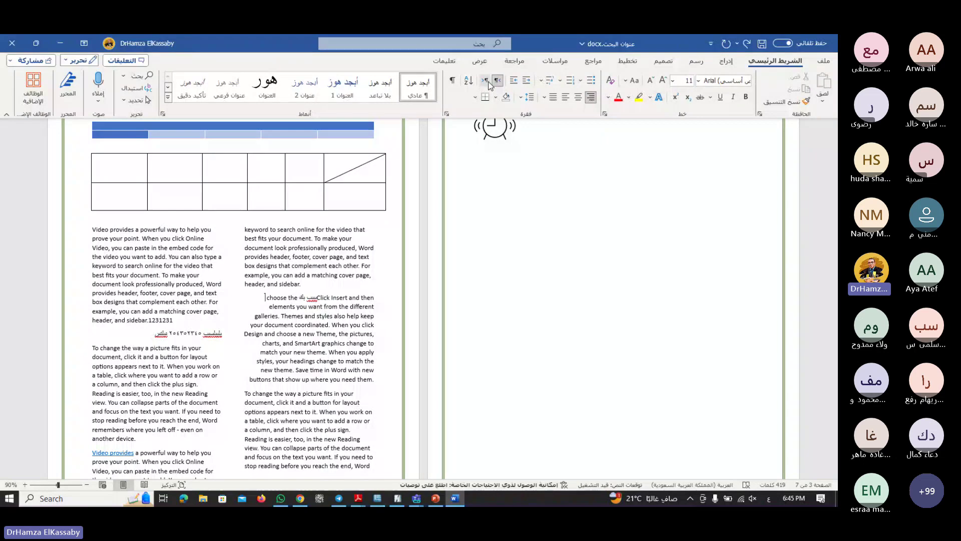
pyautogui.click(489, 85)
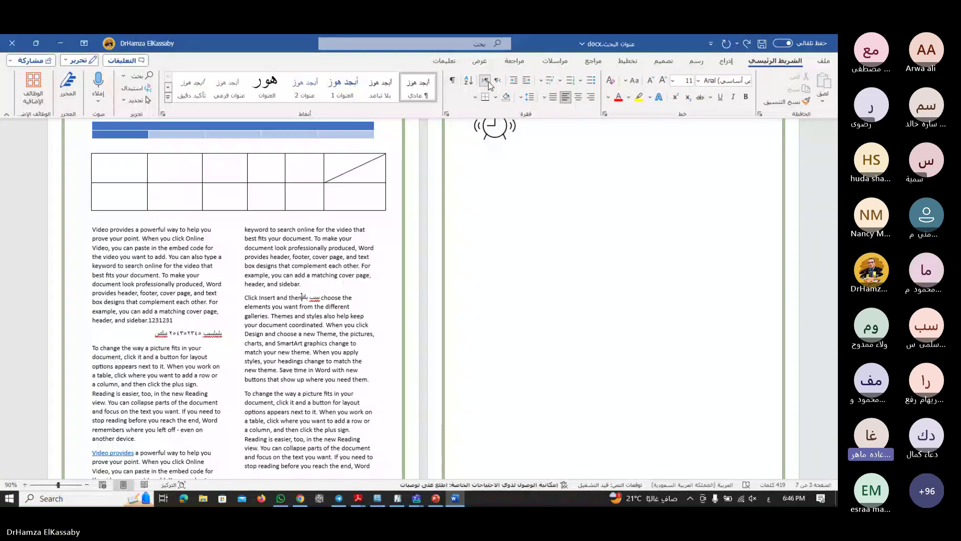
pyautogui.click(821, 61)
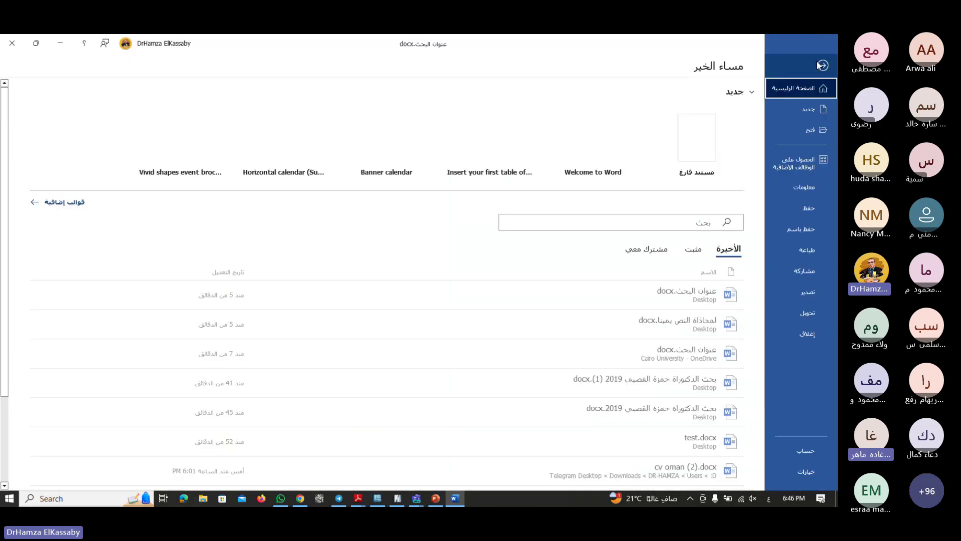
pyautogui.click(819, 474)
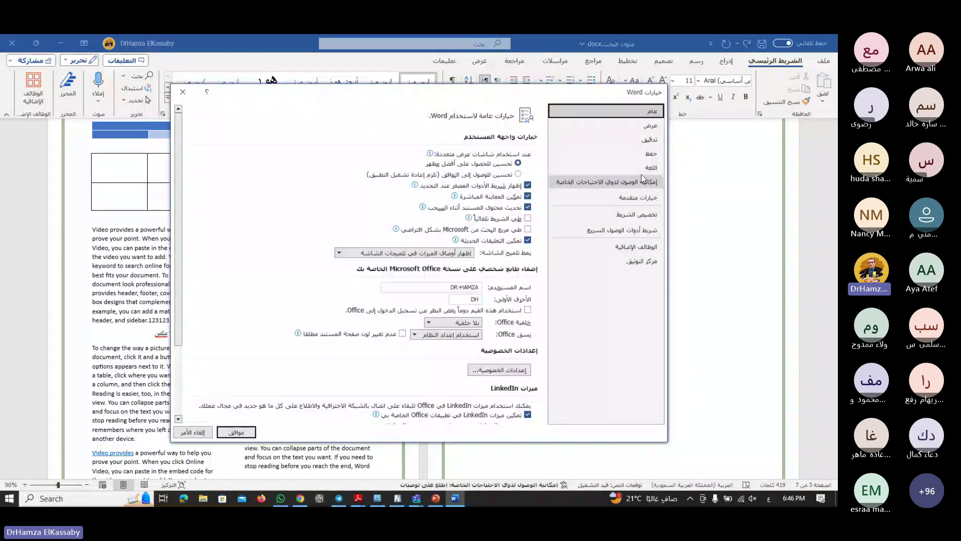
pyautogui.click(635, 170)
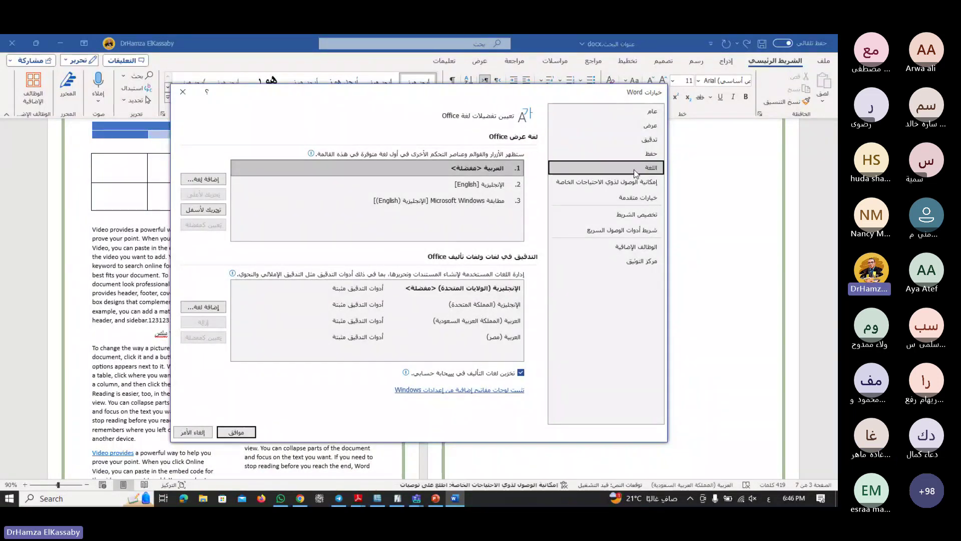
pyautogui.press('Escape')
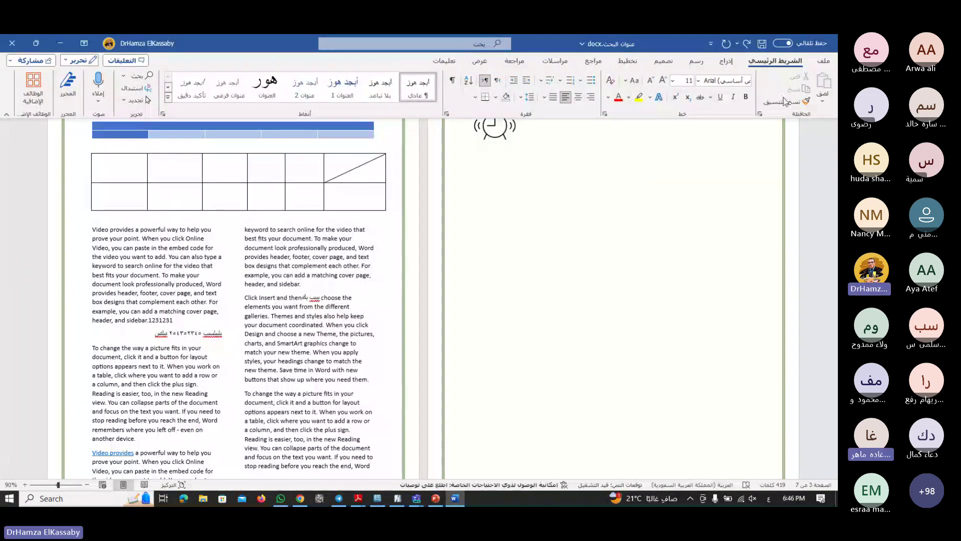
pyautogui.click(823, 59)
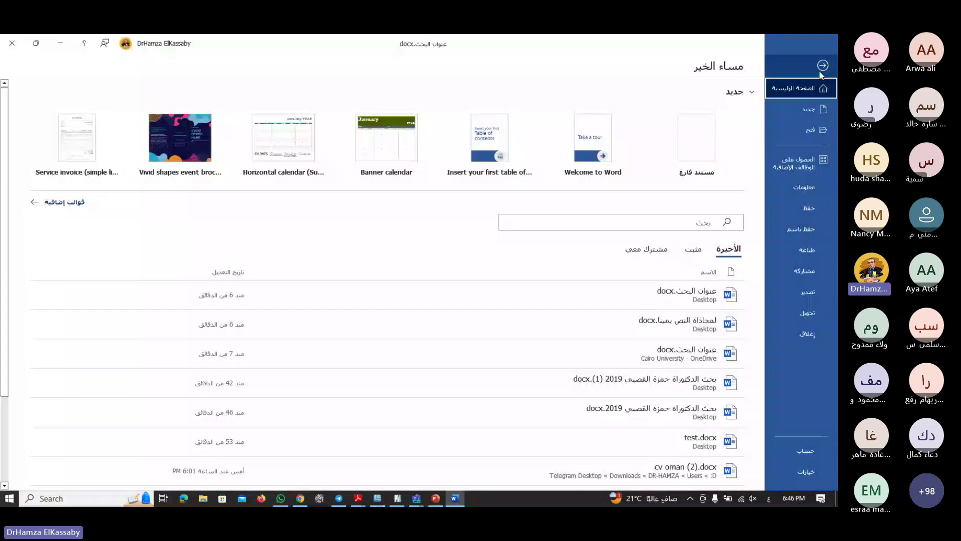
pyautogui.click(816, 472)
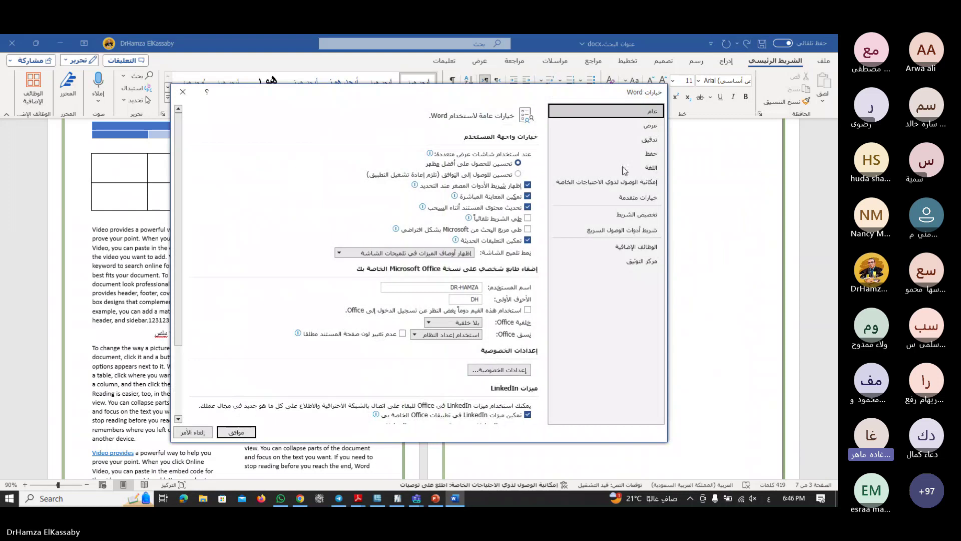
pyautogui.click(623, 167)
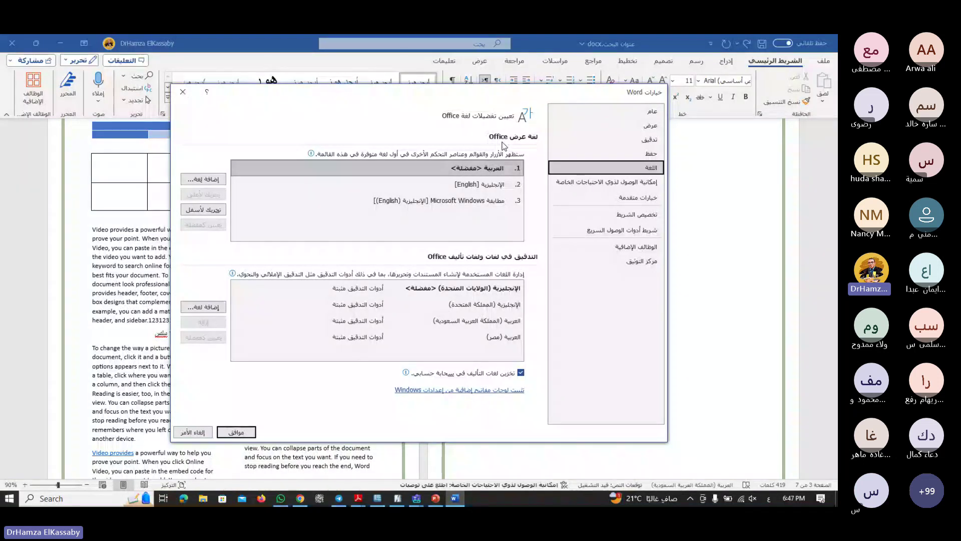
# - Close Word Options, visit the File backstage and return, then minimize Word to the desktop
pyautogui.press('Escape')
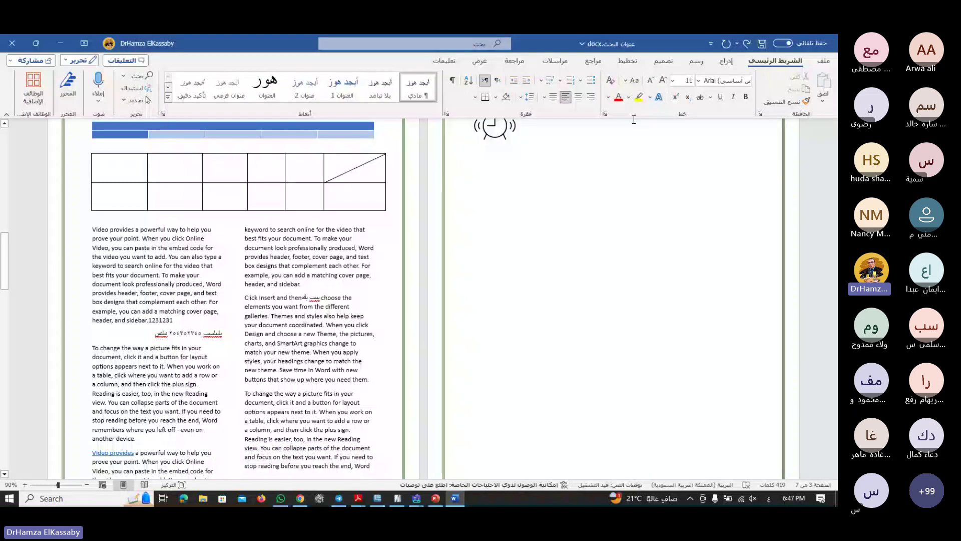
pyautogui.click(823, 60)
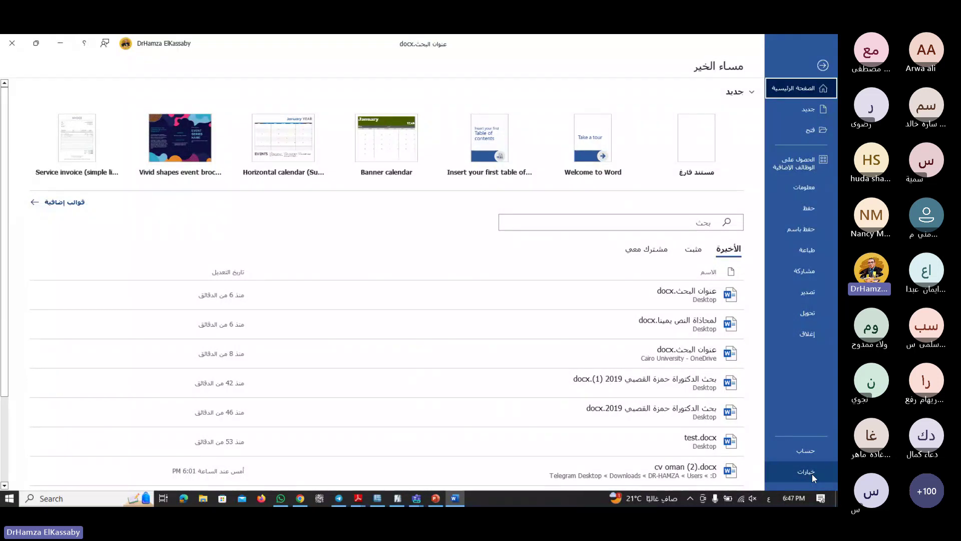
pyautogui.click(822, 64)
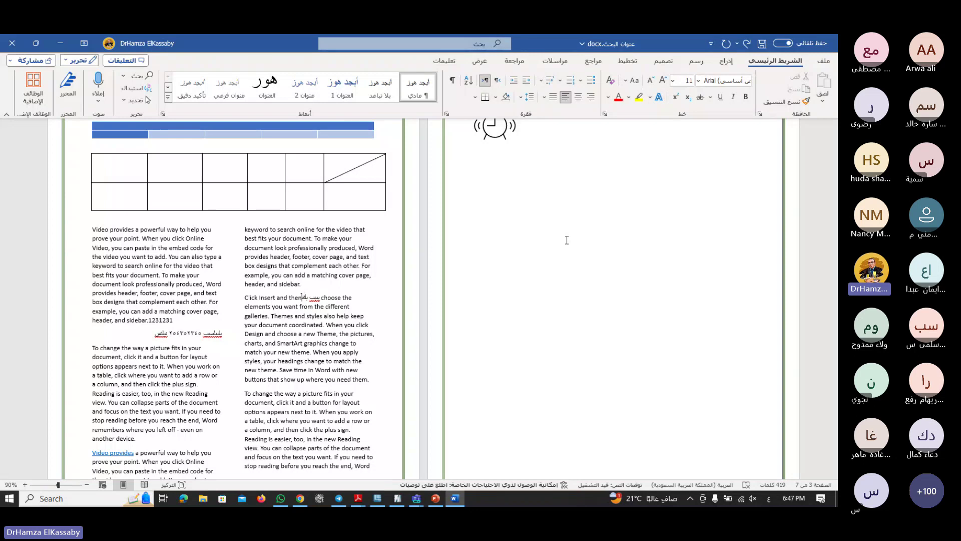
pyautogui.press('super+d')
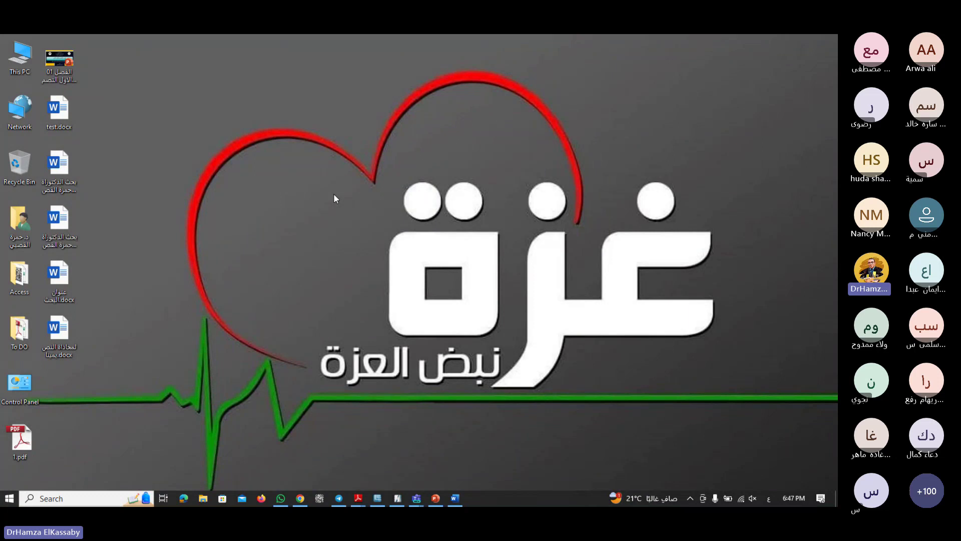
# - Open the desktop's New context menu and dismiss it without creating anything
pyautogui.rightClick(326, 273)
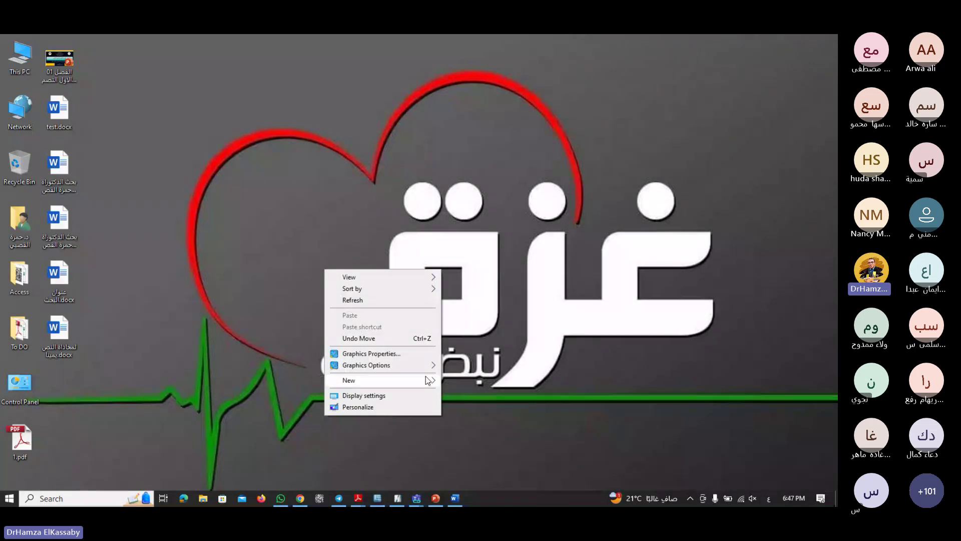
pyautogui.moveTo(428, 380)
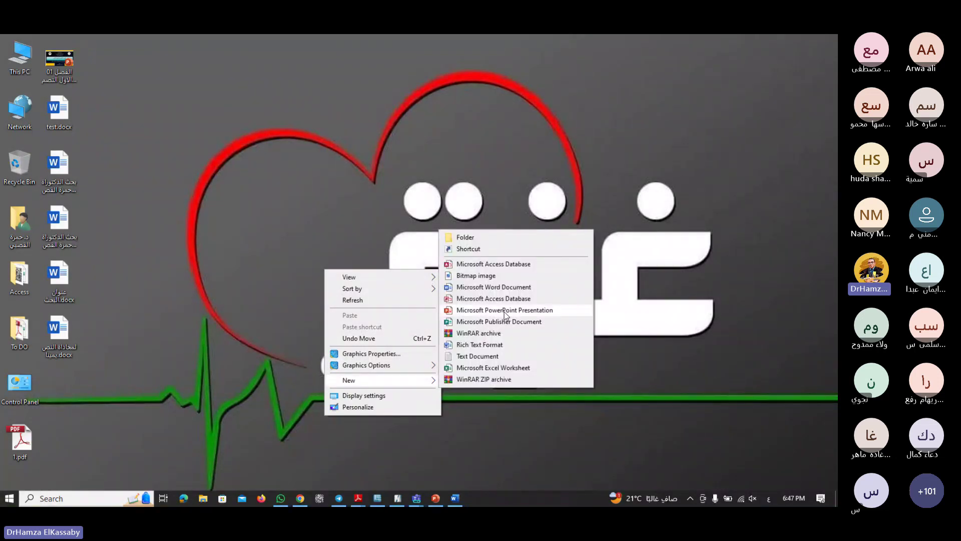
pyautogui.click(415, 443)
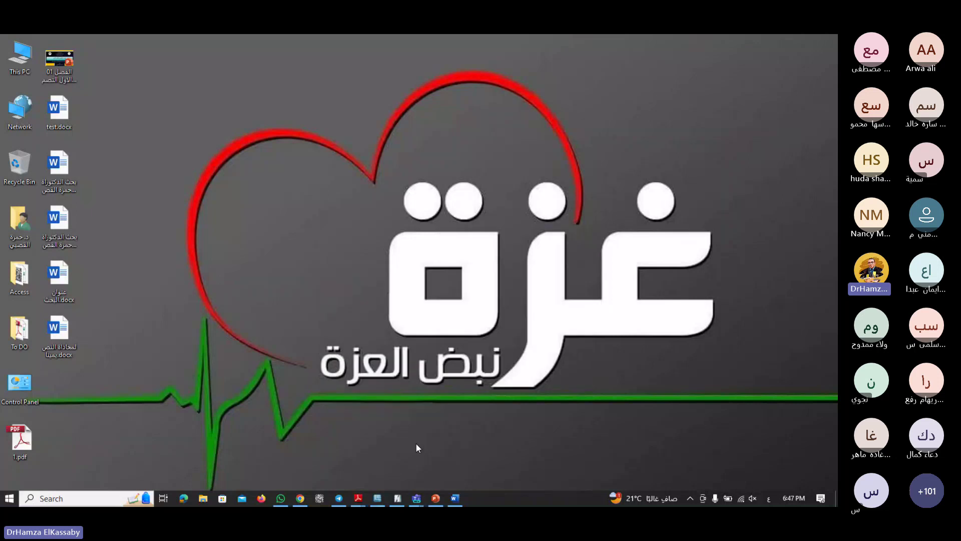
# - Open the Start menu and scroll its app list down to PowerPoint
pyautogui.click(8, 501)
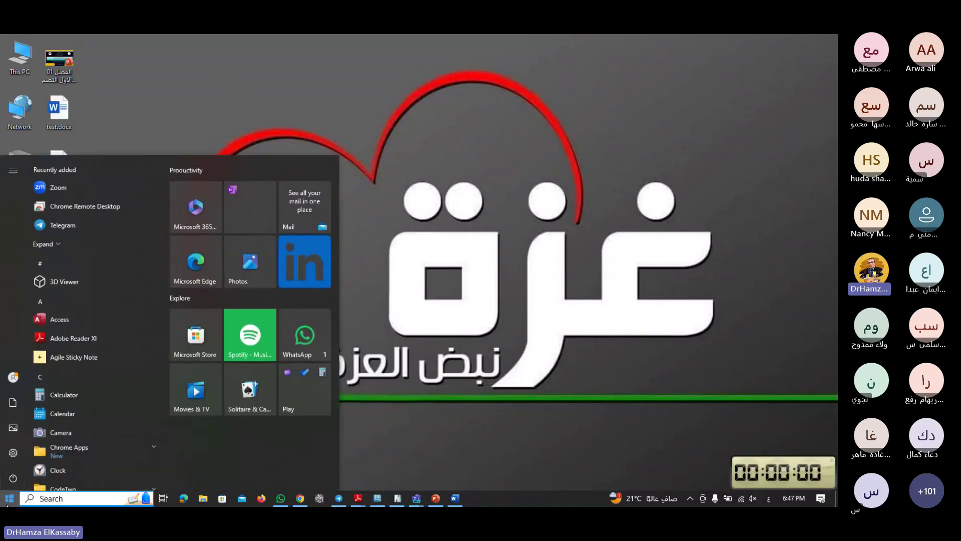
pyautogui.moveTo(166, 210)
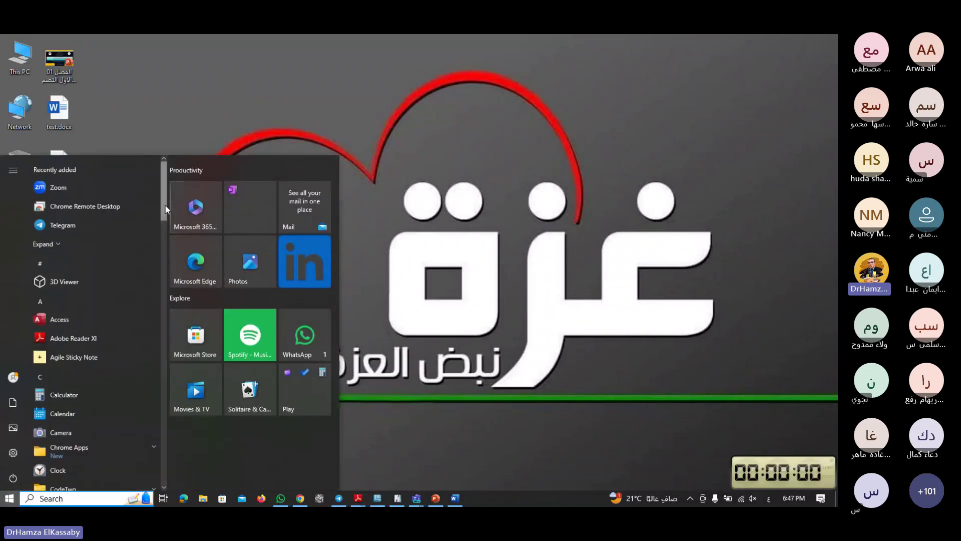
pyautogui.moveTo(165, 205); pyautogui.dragTo(164, 386)
# - Launch PowerPoint and search the New page's online templates for 'study'
pyautogui.click(92, 255)
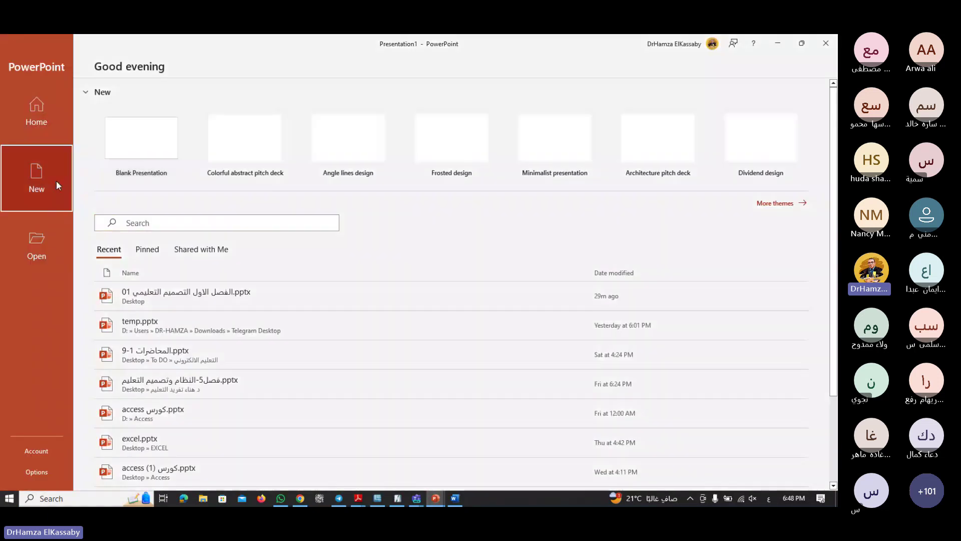
pyautogui.click(56, 180)
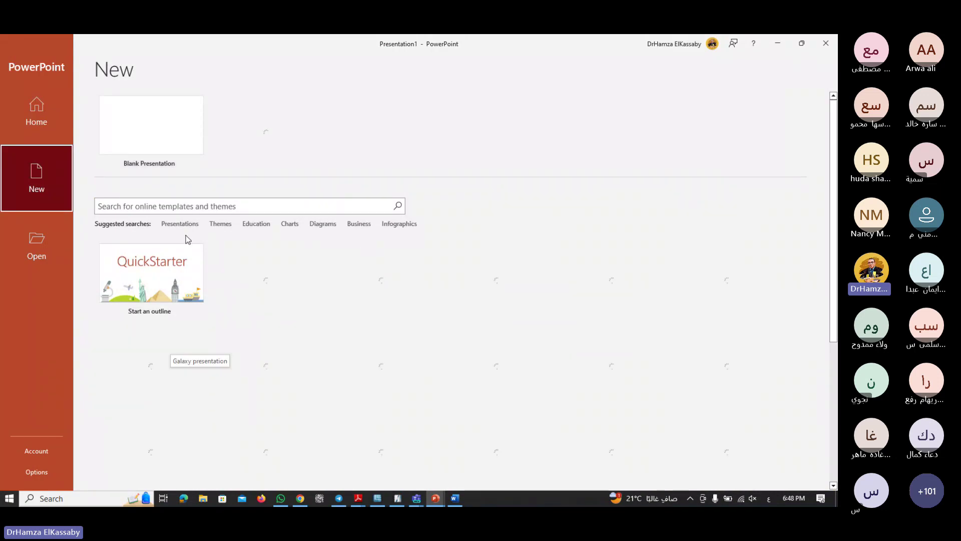
pyautogui.click(164, 204)
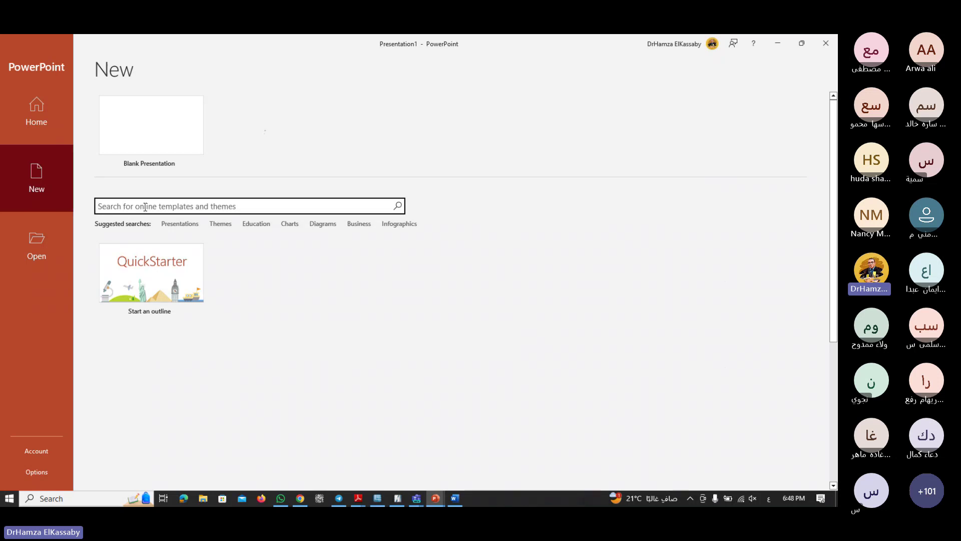
pyautogui.write('ؤش')
pyautogui.press('BackSpace')
pyautogui.press('BackSpace')
pyautogui.press('BackSpace')
pyautogui.hotkey('alt', 'shift')
pyautogui.write('st')
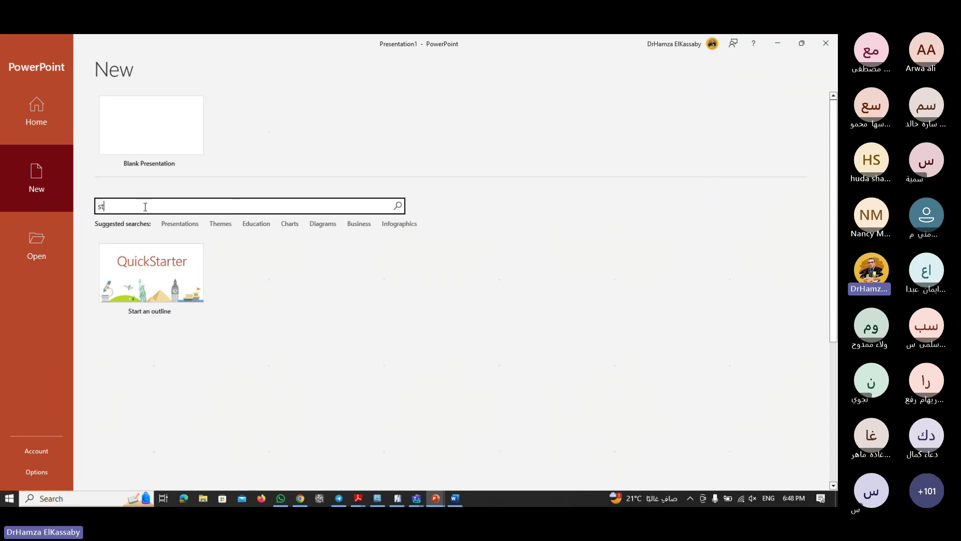
pyautogui.write('ude')
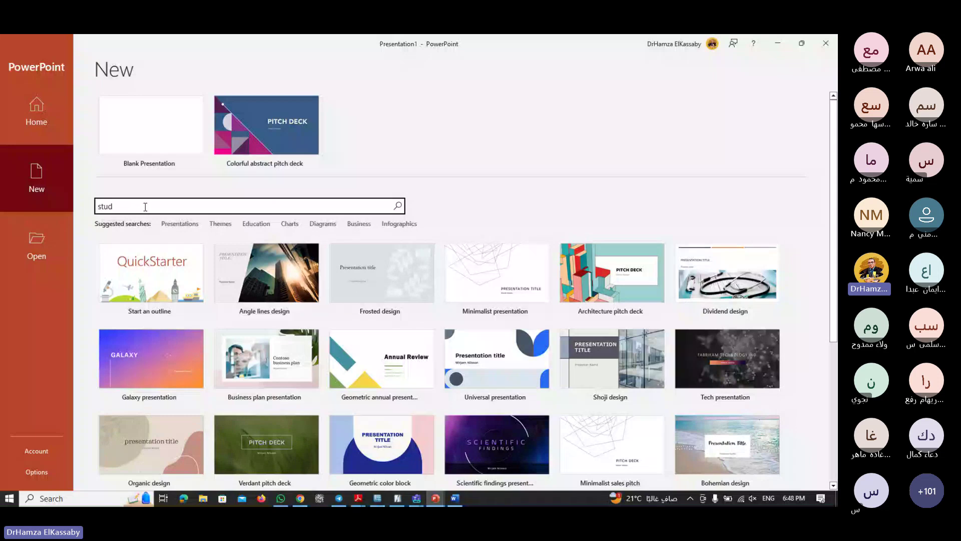
pyautogui.write('y')
pyautogui.press('Return')
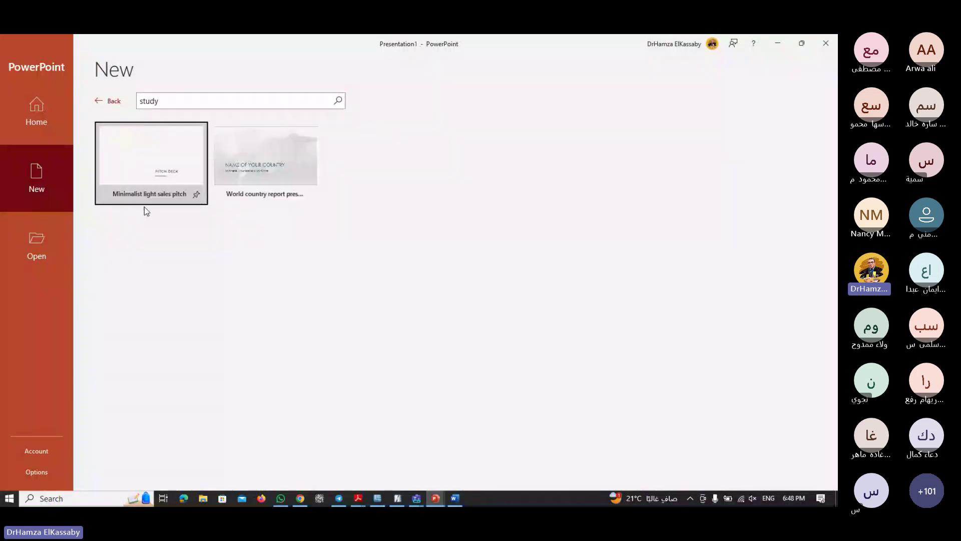
# - Clear the 'study' search and scroll down the full template gallery
pyautogui.click(171, 102)
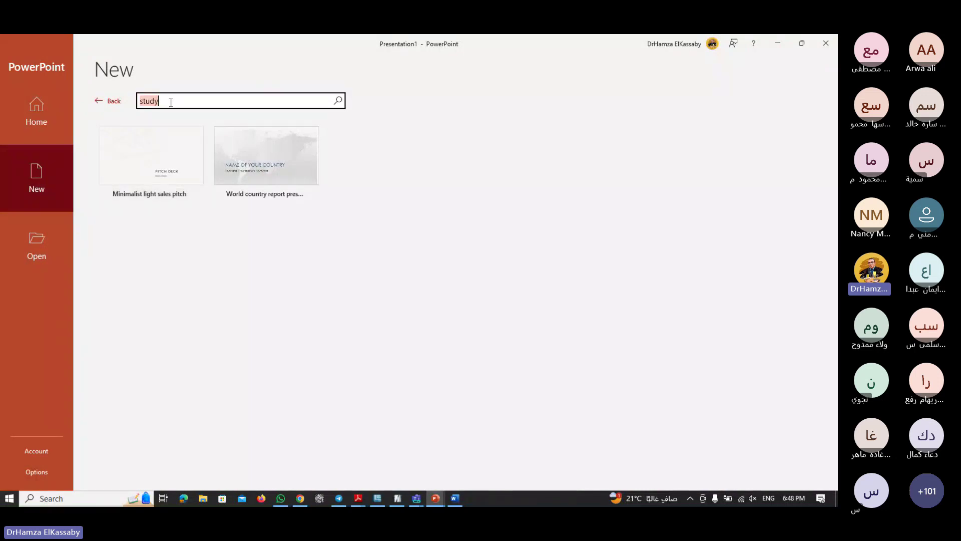
pyautogui.press('BackSpace')
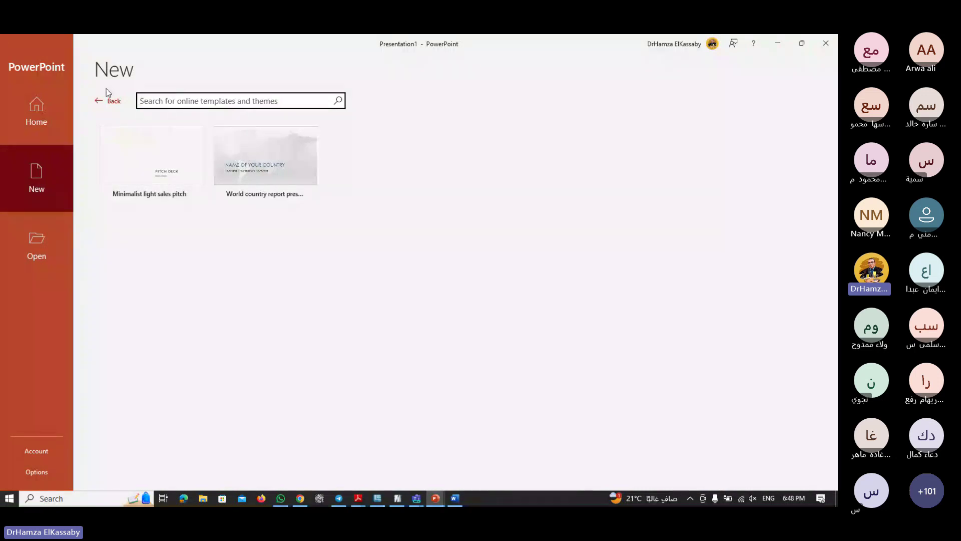
pyautogui.click(104, 101)
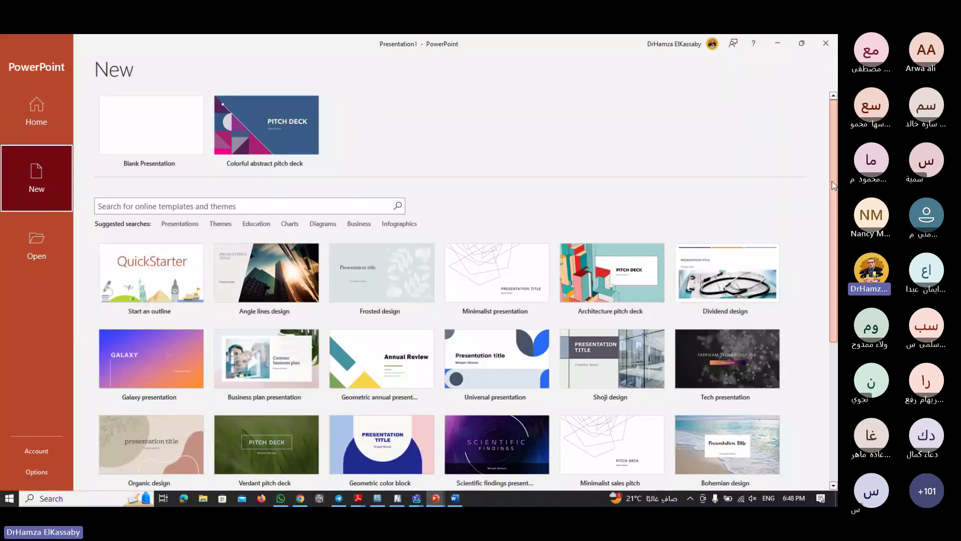
pyautogui.moveTo(834, 185); pyautogui.dragTo(837, 327)
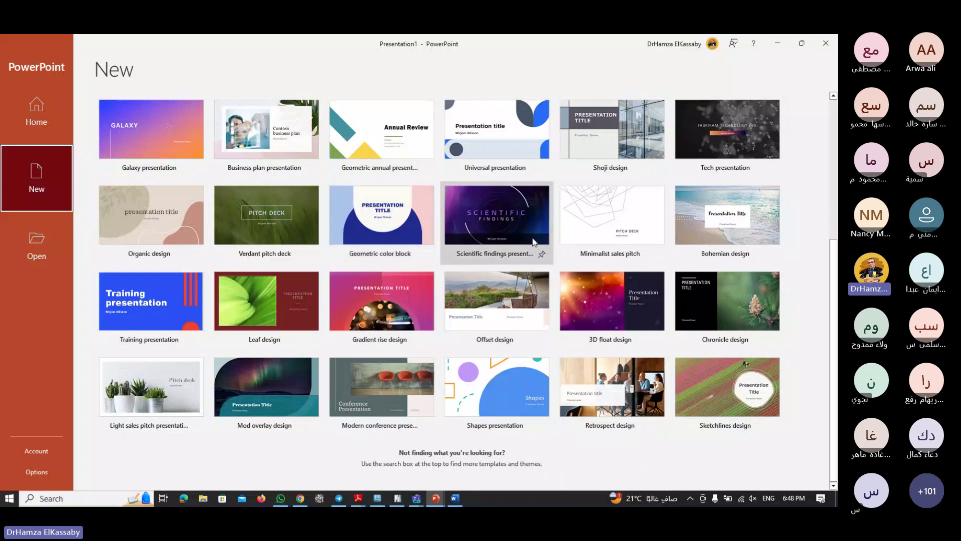
# - Create a presentation from the Scientific findings template and browse its Introduction, Overview and mutation slides
pyautogui.click(512, 227)
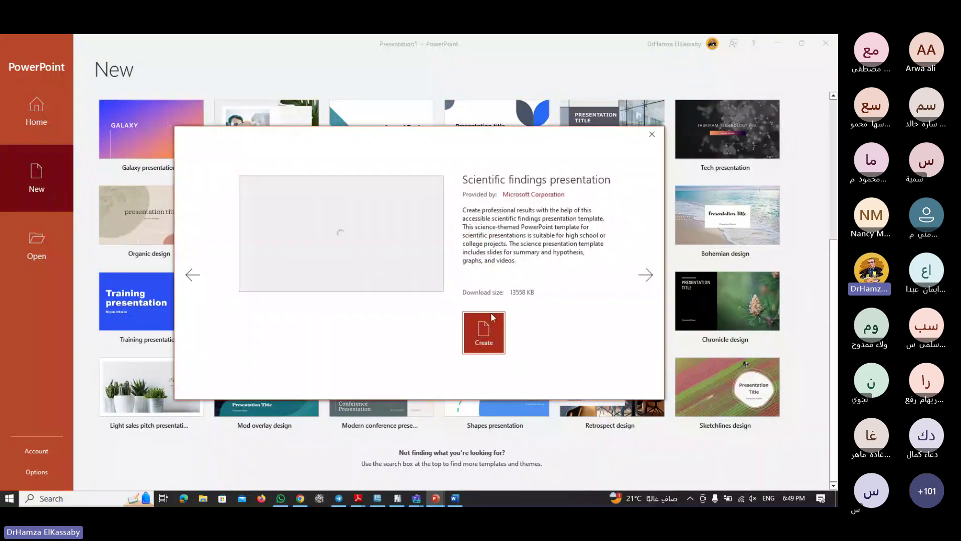
pyautogui.click(492, 327)
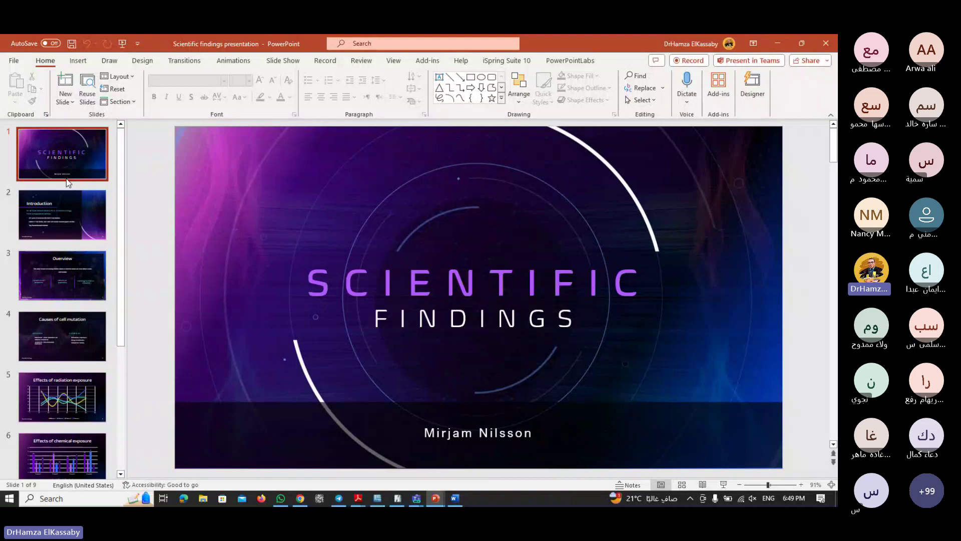
pyautogui.click(75, 218)
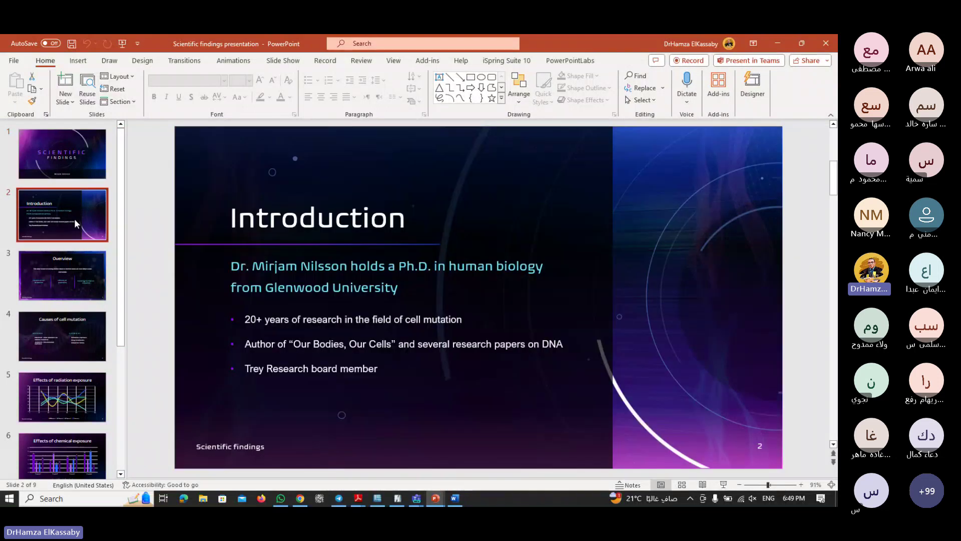
pyautogui.click(76, 259)
pyautogui.click(73, 327)
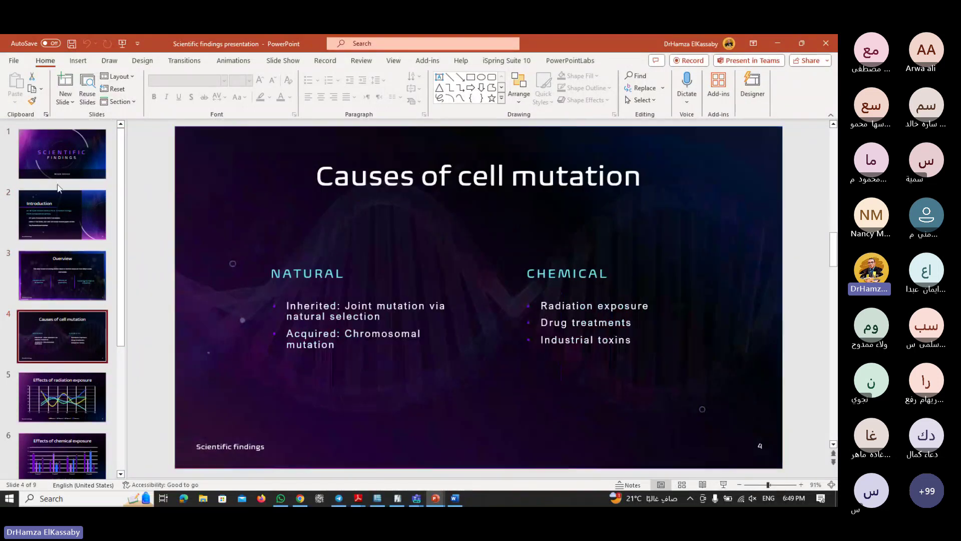
pyautogui.click(76, 159)
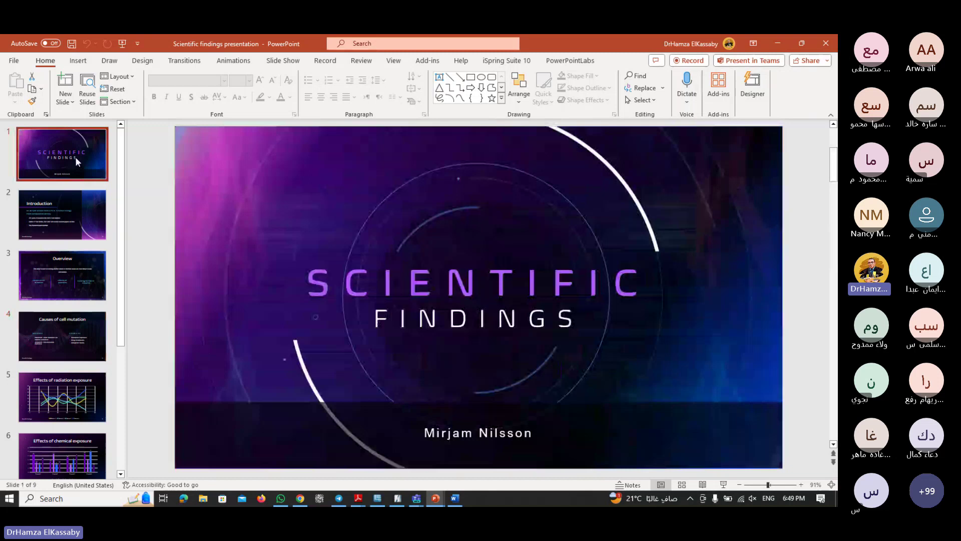
pyautogui.click(76, 60)
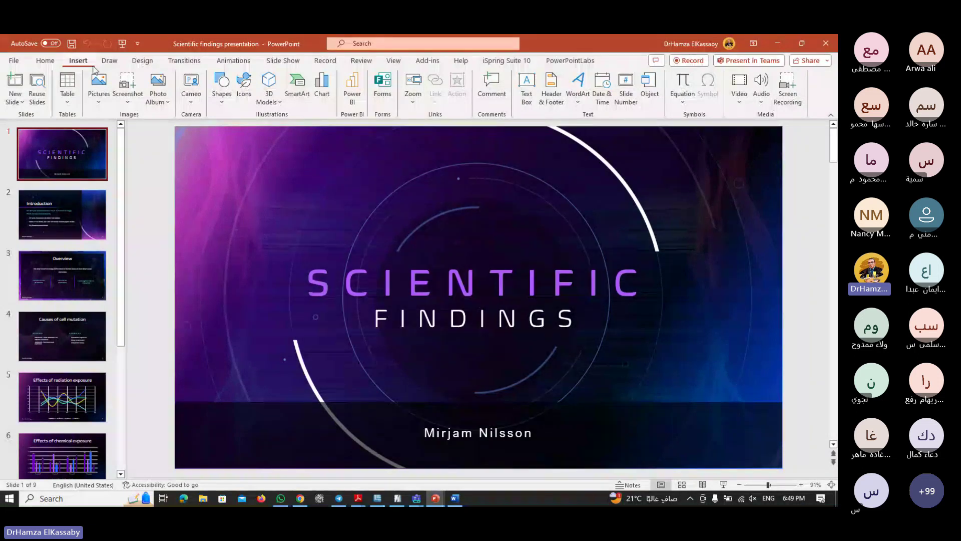
pyautogui.click(45, 61)
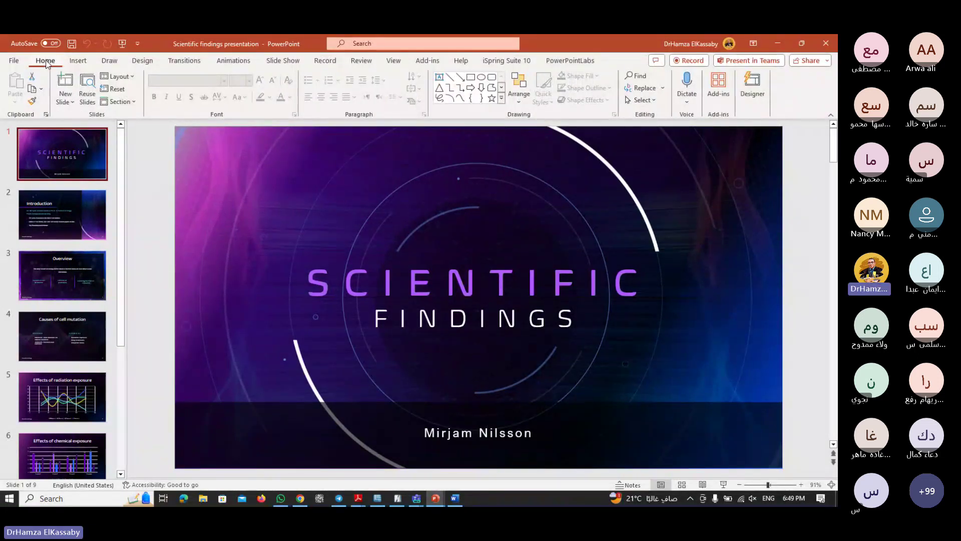
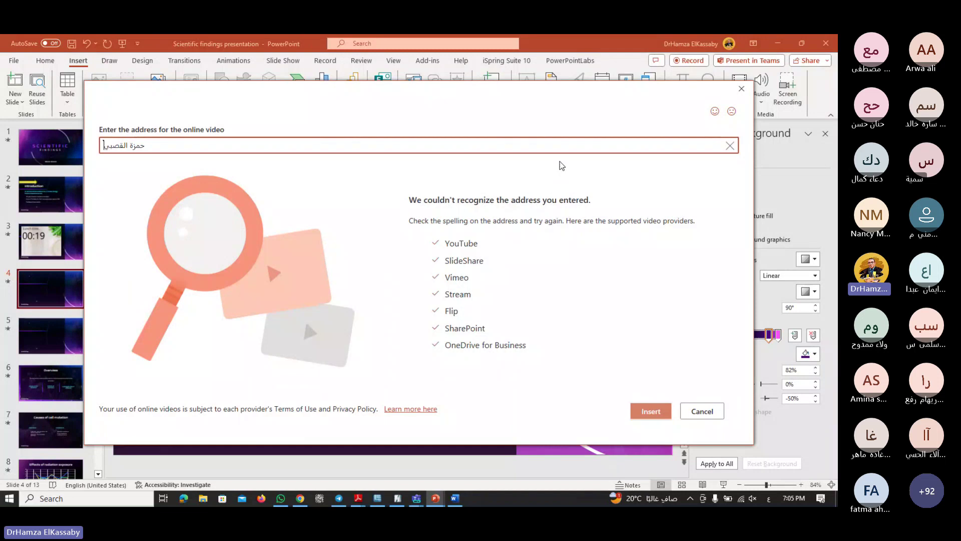
# - Empty the rejected video address, cancel the online video dialog and bring up the Video insert options
pyautogui.click(651, 413)
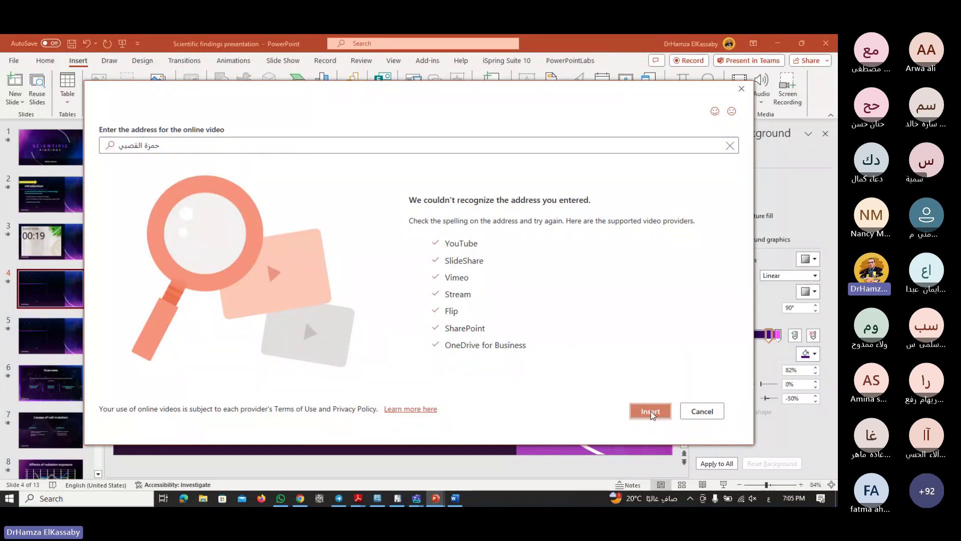
pyautogui.click(253, 142)
pyautogui.doubleClick(254, 144)
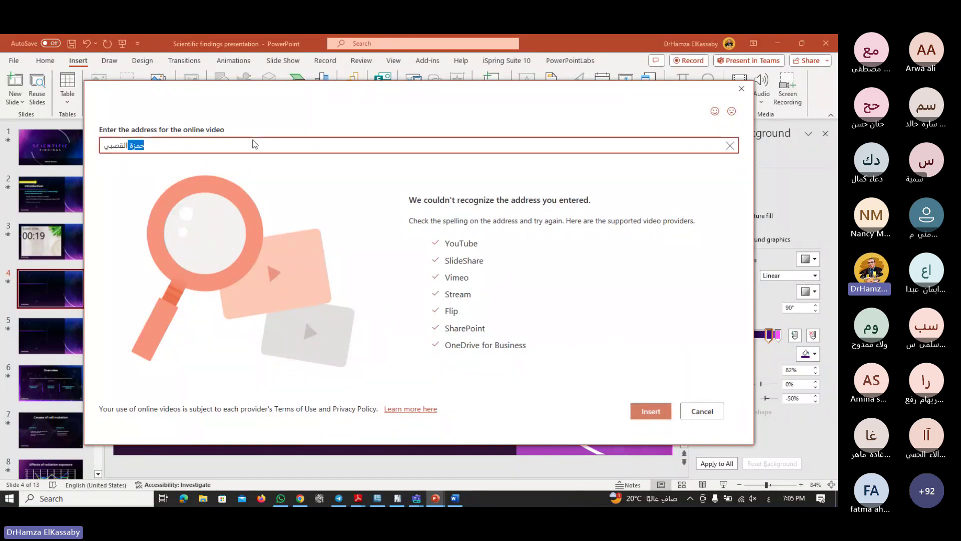
pyautogui.press('BackSpace')
pyautogui.doubleClick(253, 143)
pyautogui.press('BackSpace')
pyautogui.click(706, 412)
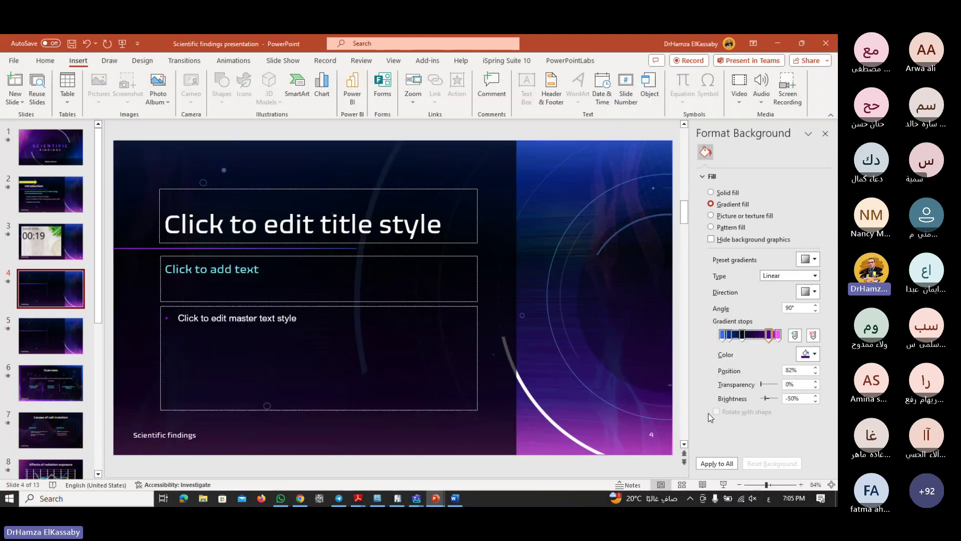
pyautogui.click(738, 102)
pyautogui.click(757, 131)
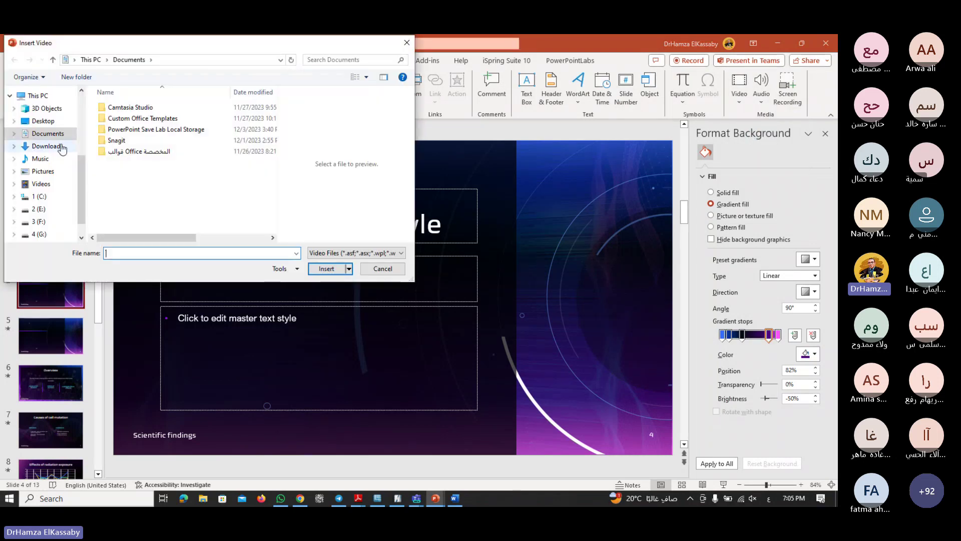
pyautogui.doubleClick(138, 108)
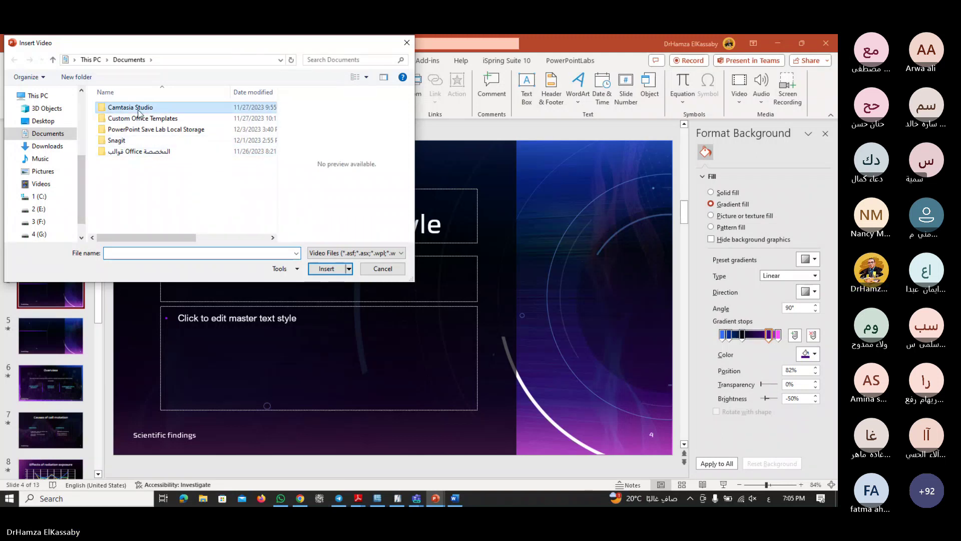
pyautogui.click(139, 113)
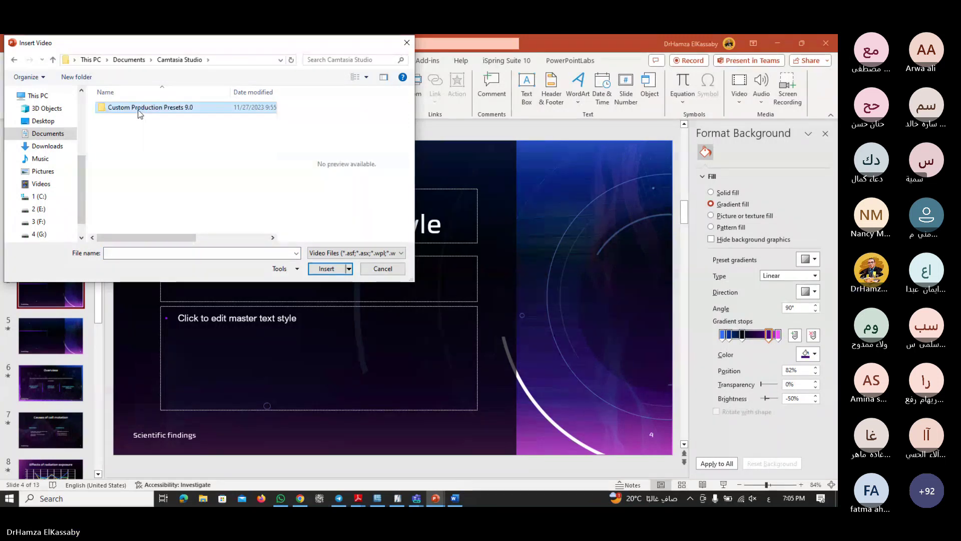
pyautogui.doubleClick(140, 108)
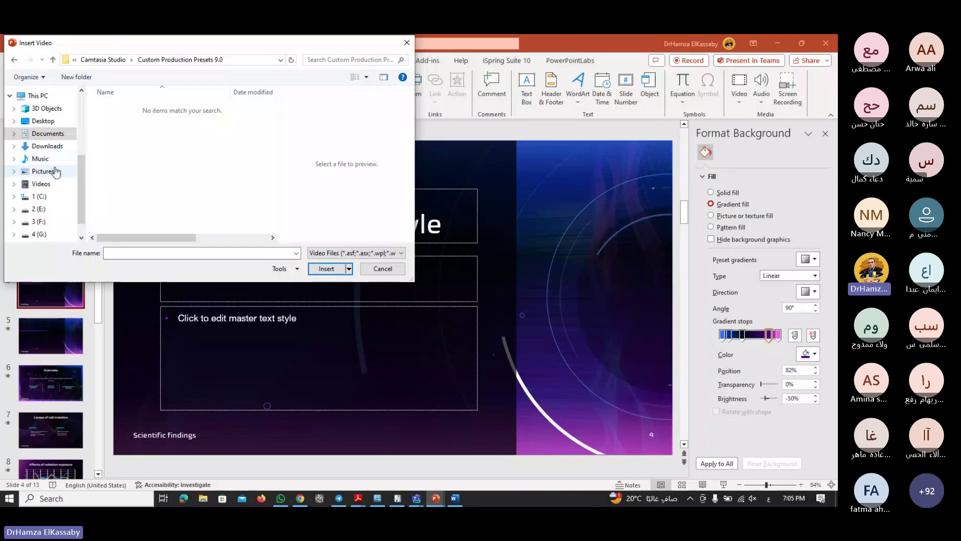
pyautogui.click(41, 184)
pyautogui.doubleClick(121, 123)
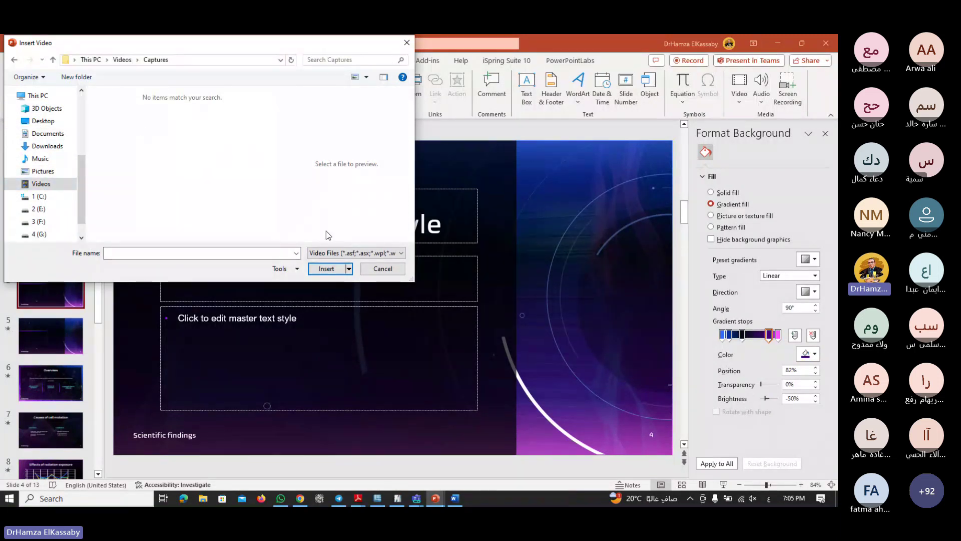
pyautogui.click(347, 254)
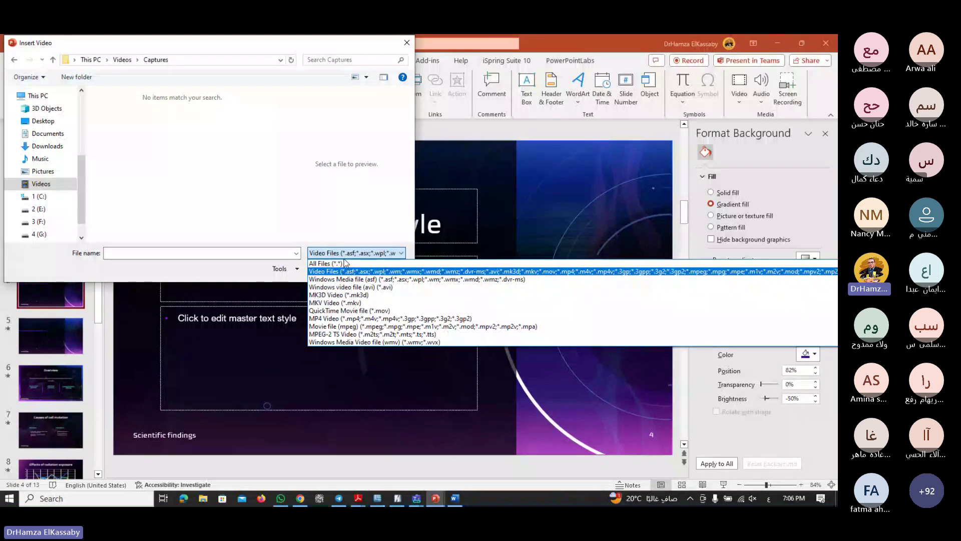
pyautogui.click(183, 135)
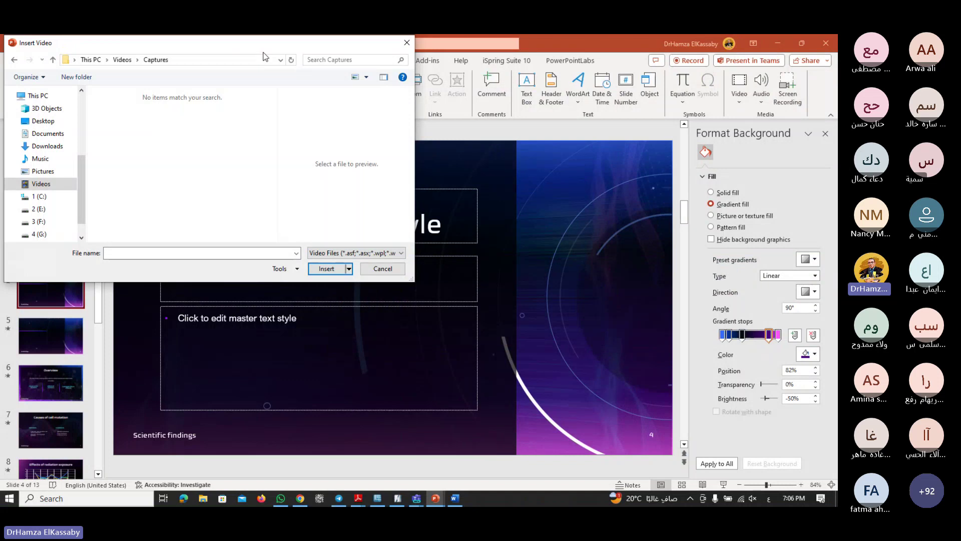
pyautogui.moveTo(369, 39); pyautogui.dragTo(396, 121)
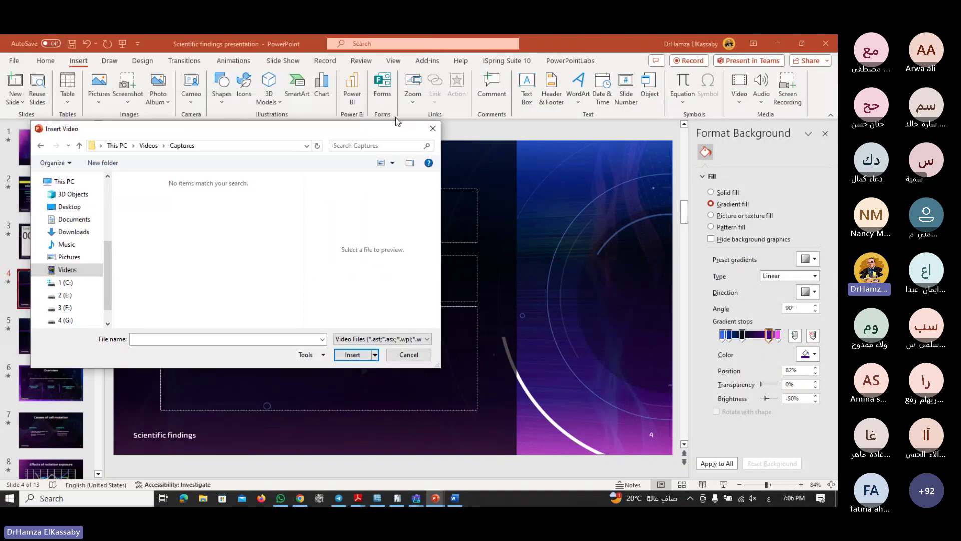
pyautogui.click(433, 127)
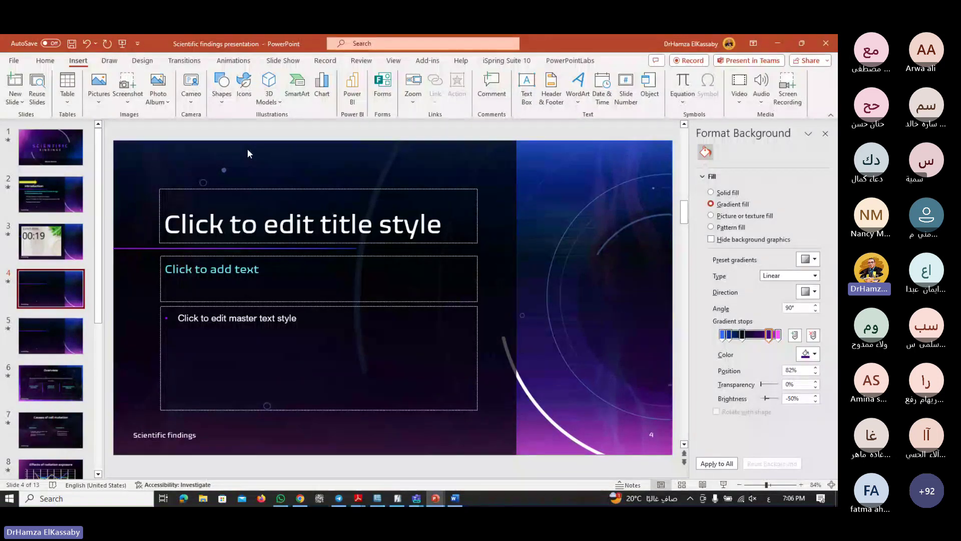
# - Save the presentation on the Desktop as SCIENTIFIC.ppsx, type PowerPoint Show (*.ppsx)
pyautogui.click(18, 60)
pyautogui.click(28, 222)
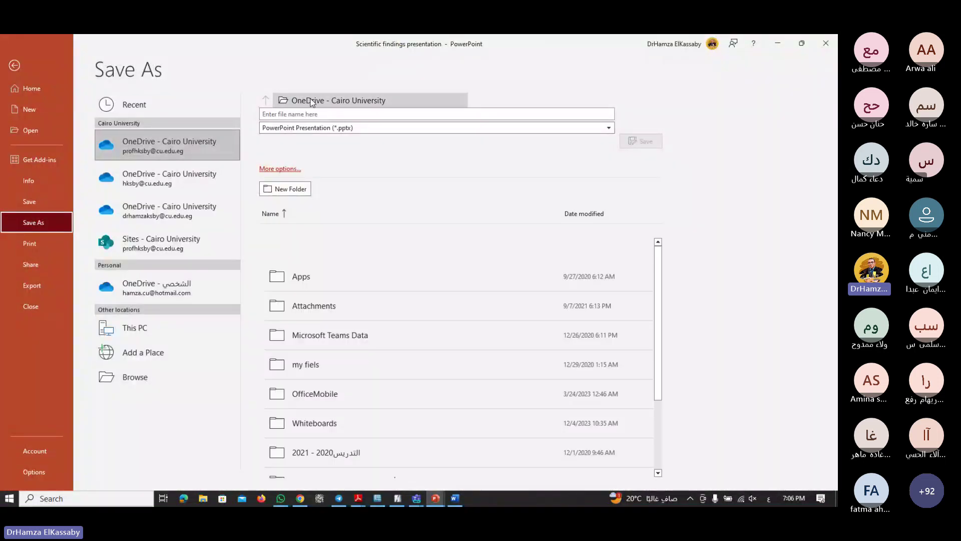
pyautogui.click(274, 169)
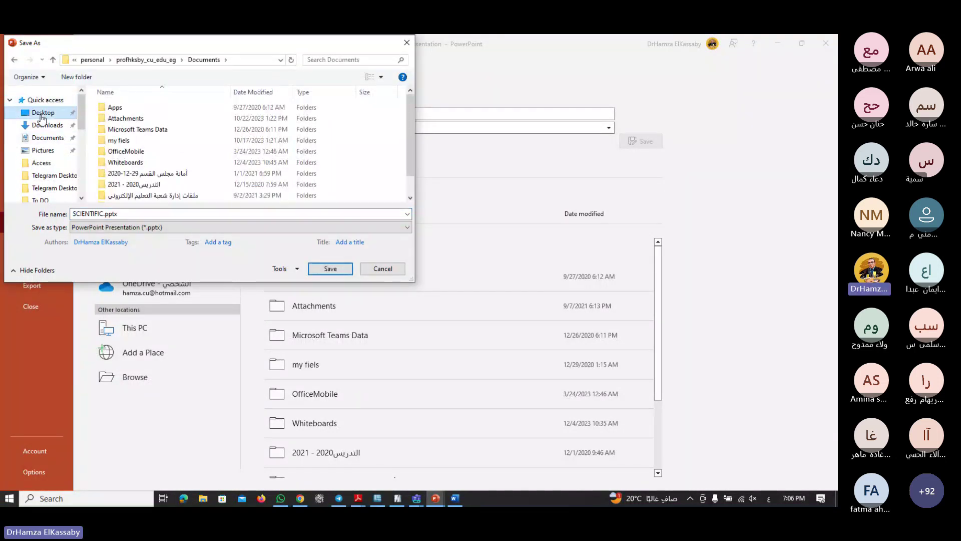
pyautogui.click(42, 113)
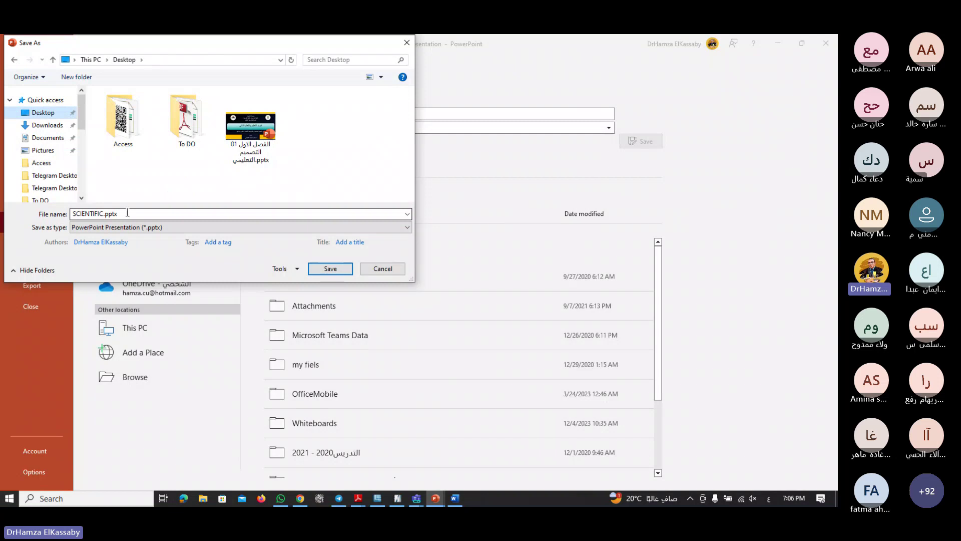
pyautogui.click(134, 226)
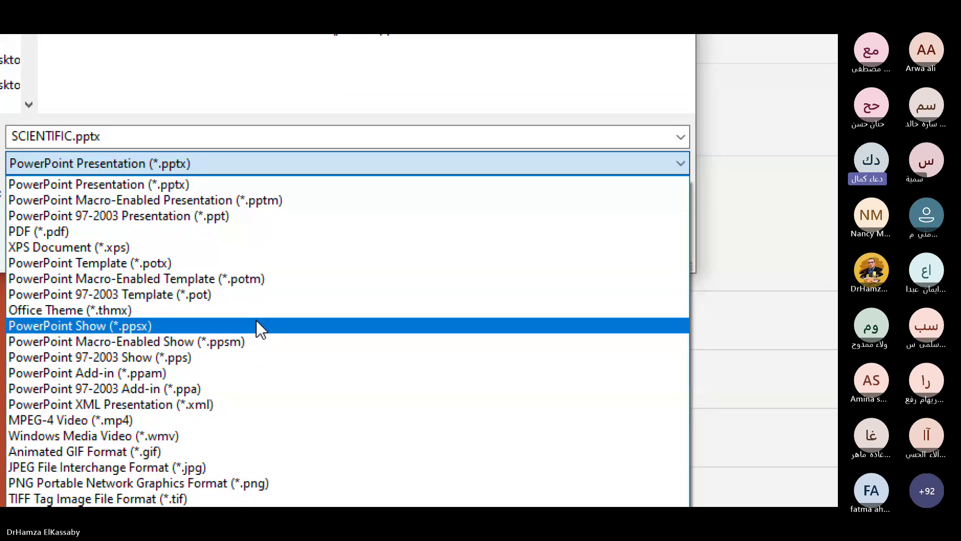
pyautogui.click(256, 324)
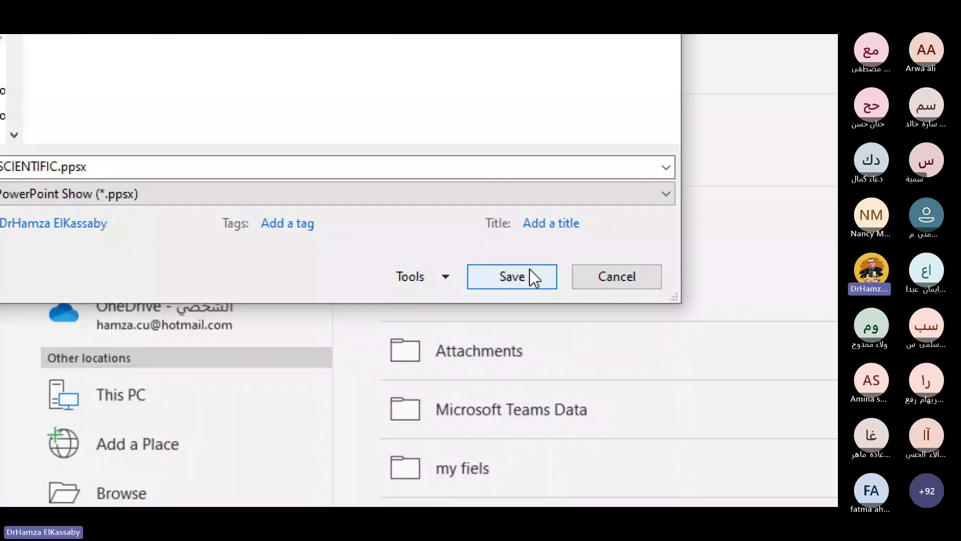
pyautogui.click(681, 484)
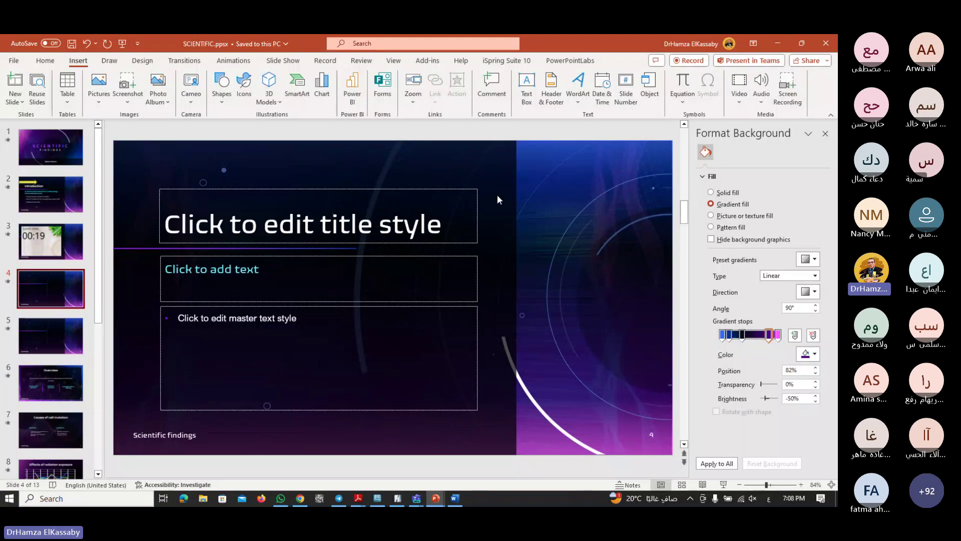
# - Close the three open presentations, move SCIENTIFIC.ppsx to the desktop centre and open it
pyautogui.click(826, 44)
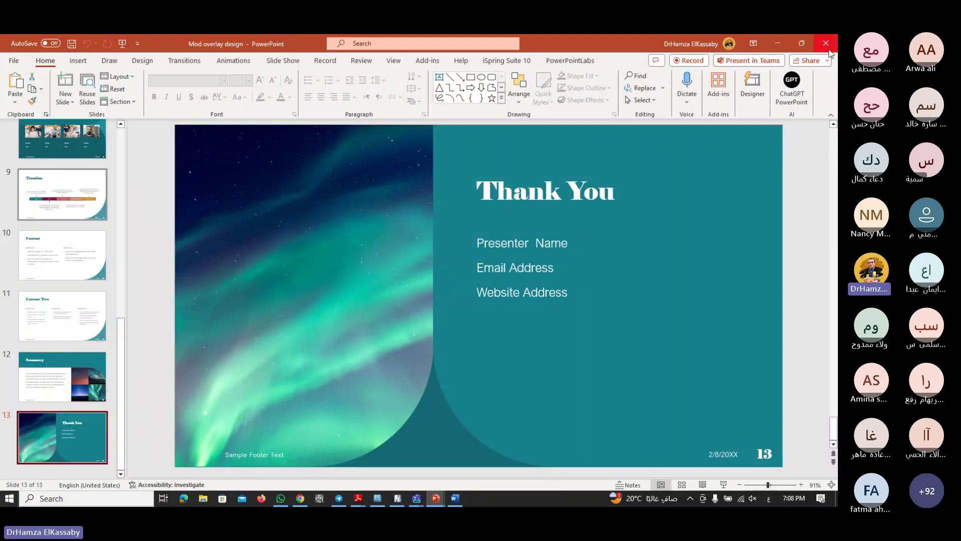
pyautogui.click(826, 48)
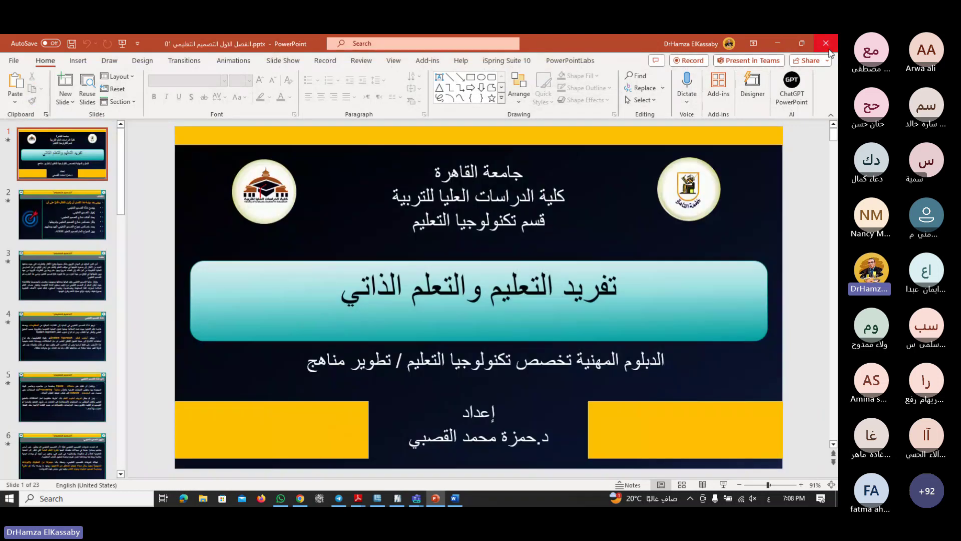
pyautogui.click(827, 46)
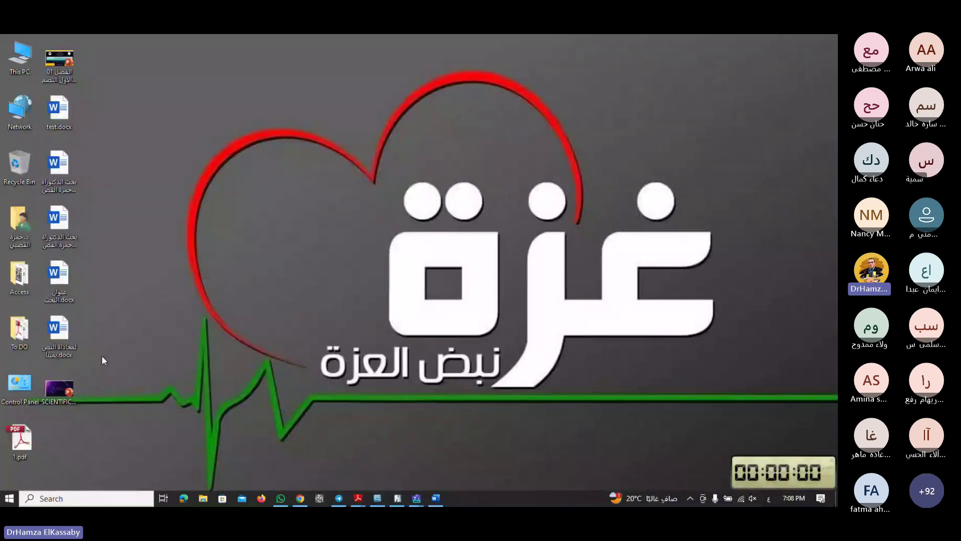
pyautogui.moveTo(65, 403); pyautogui.dragTo(227, 244)
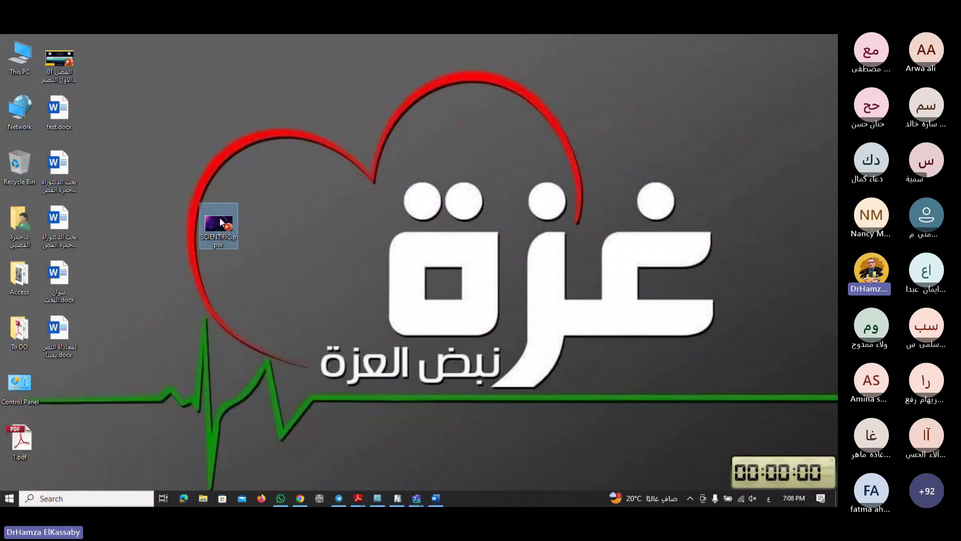
pyautogui.doubleClick(221, 222)
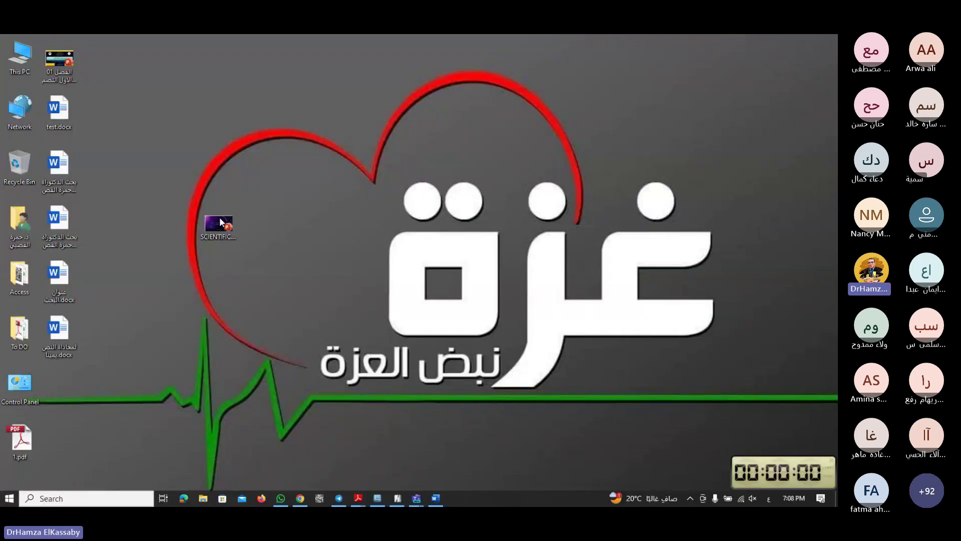
# - Launch PowerPoint from the Start menu's list of installed apps
pyautogui.rightClick(177, 281)
pyautogui.click(116, 344)
pyautogui.click(6, 497)
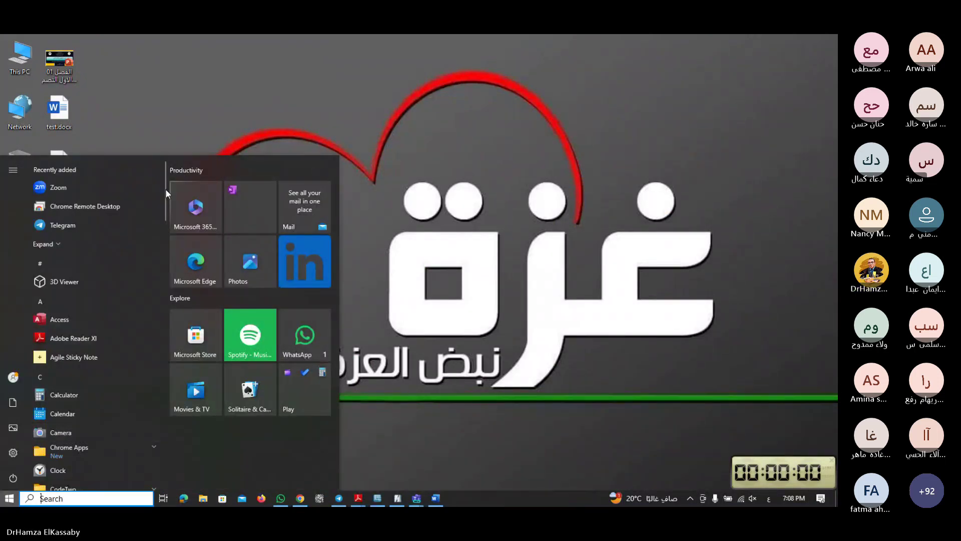
pyautogui.moveTo(166, 190); pyautogui.dragTo(161, 359)
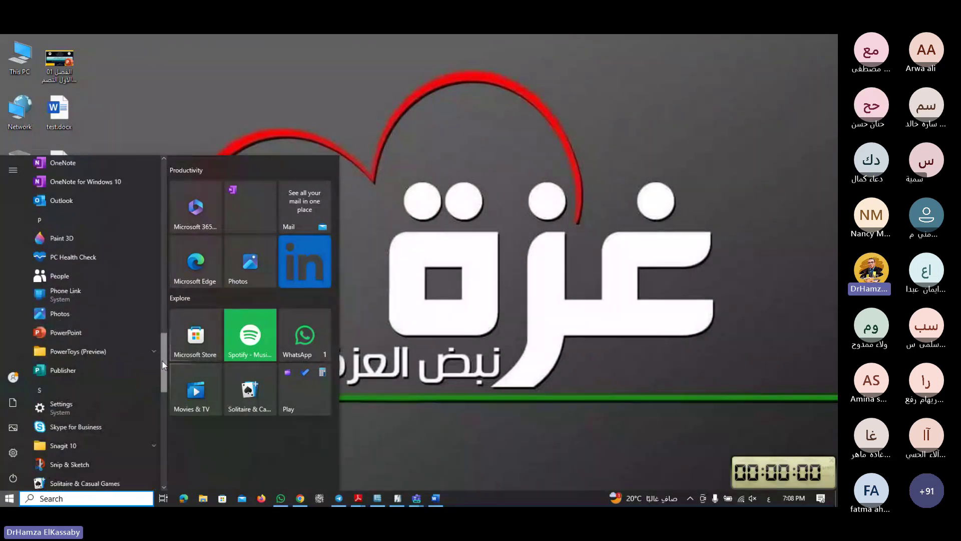
pyautogui.click(119, 332)
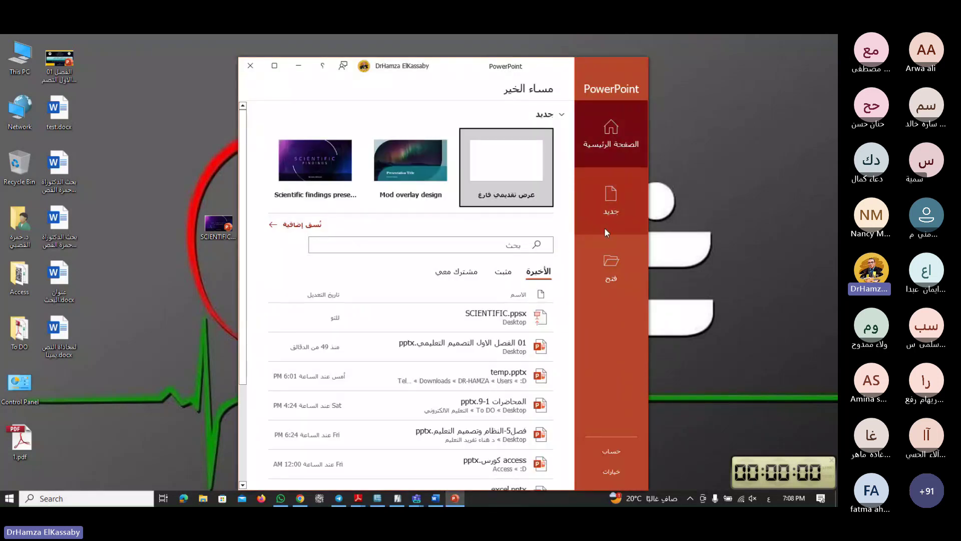
# - Open SCIENTIFIC.ppsx from the recent files and maximize the PowerPoint window
pyautogui.click(613, 272)
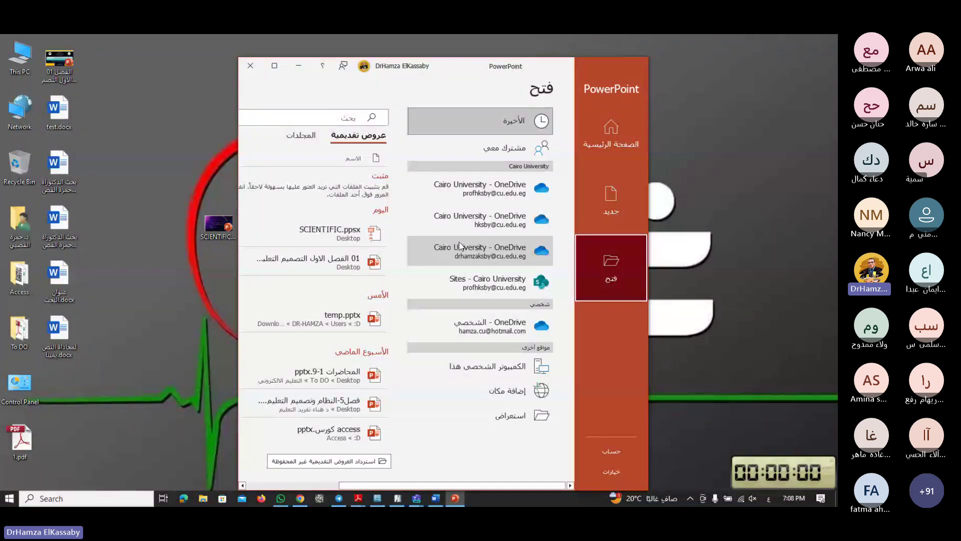
pyautogui.click(314, 240)
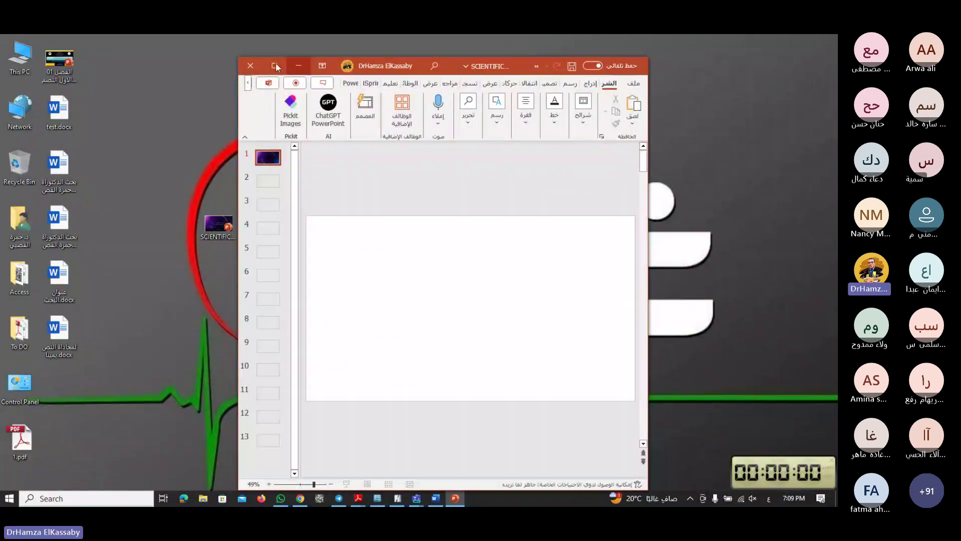
pyautogui.click(274, 66)
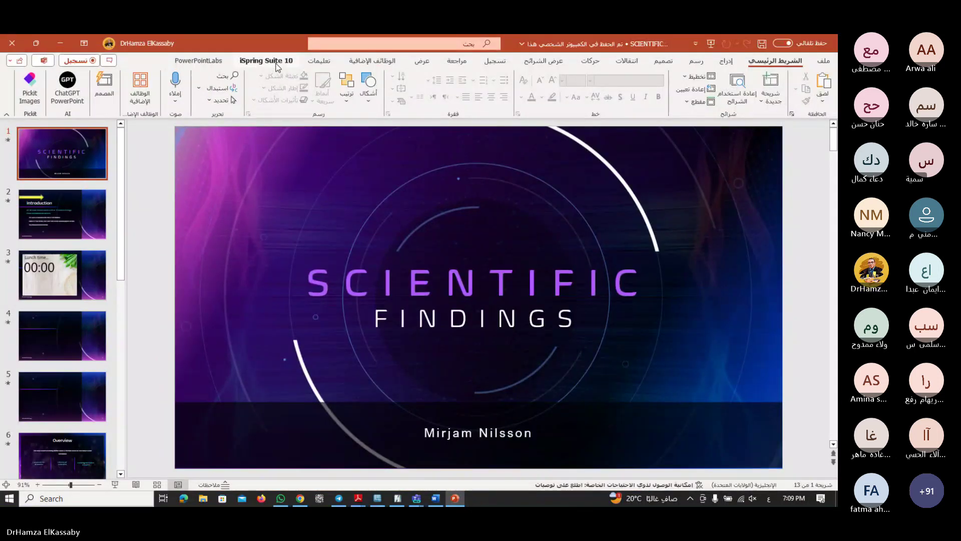
# - View the presentation's Info page and check its Protect Presentation options
pyautogui.click(823, 61)
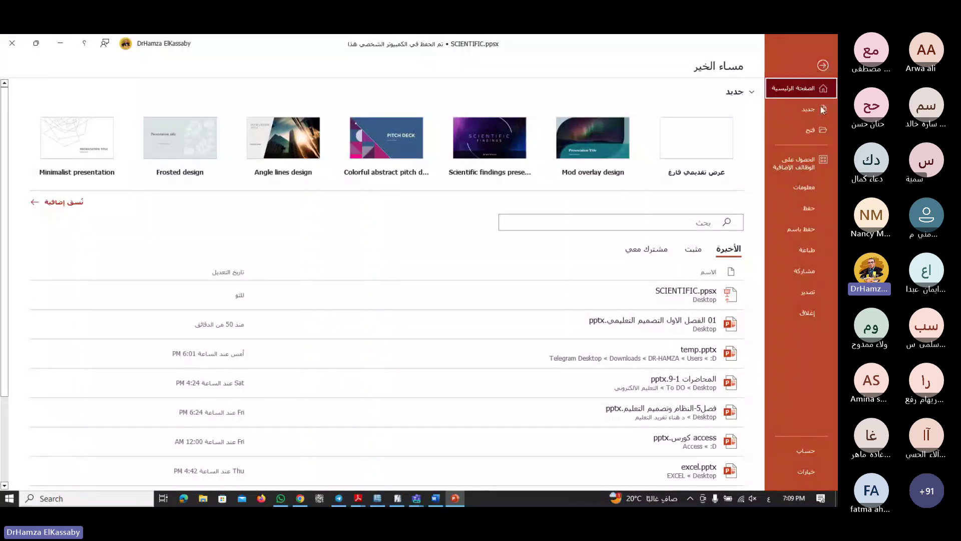
pyautogui.click(810, 190)
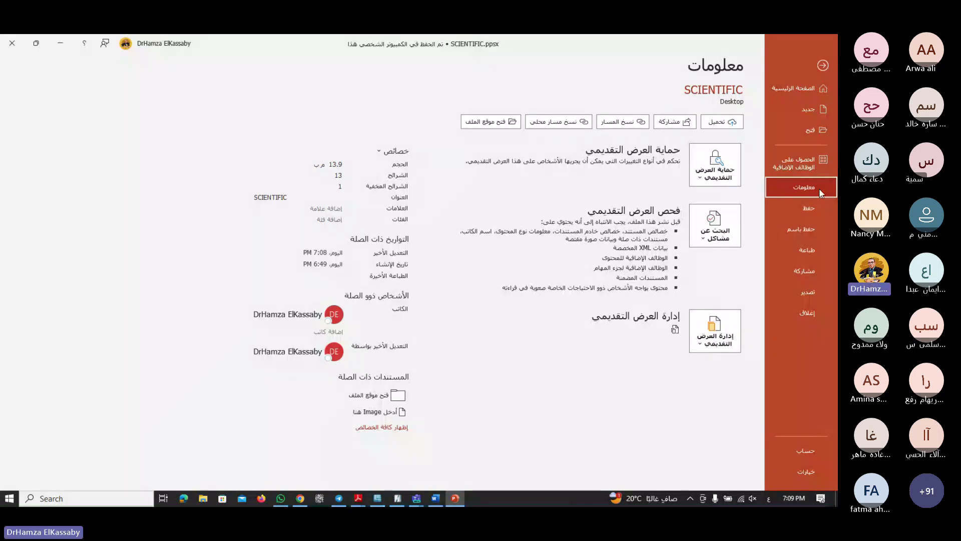
pyautogui.click(722, 161)
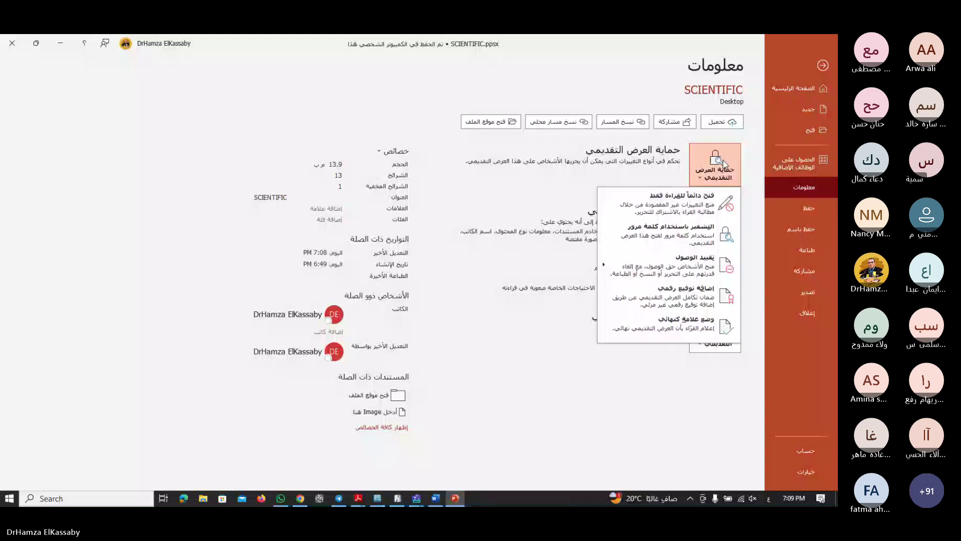
pyautogui.click(723, 160)
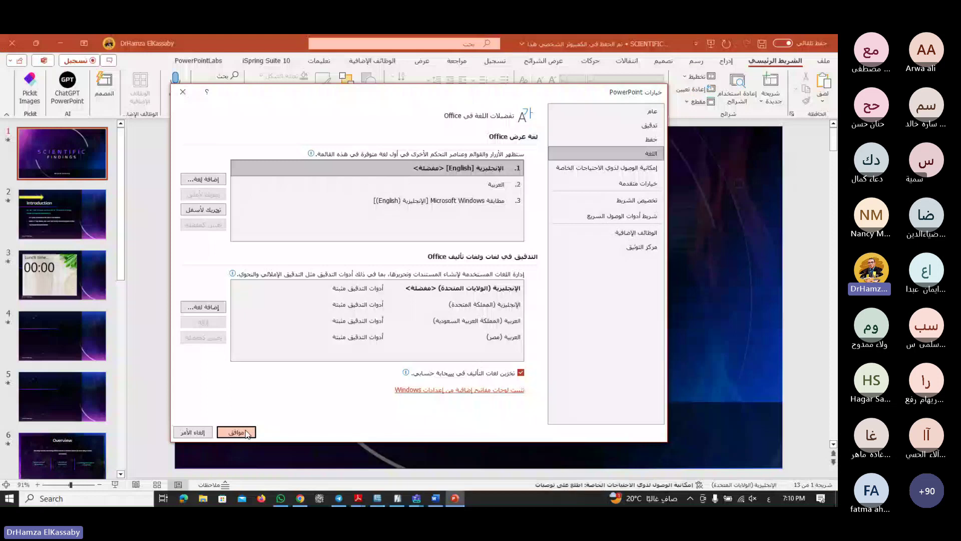
# - Dismiss the restart-required language message and close PowerPoint with Alt+F4
pyautogui.click(245, 428)
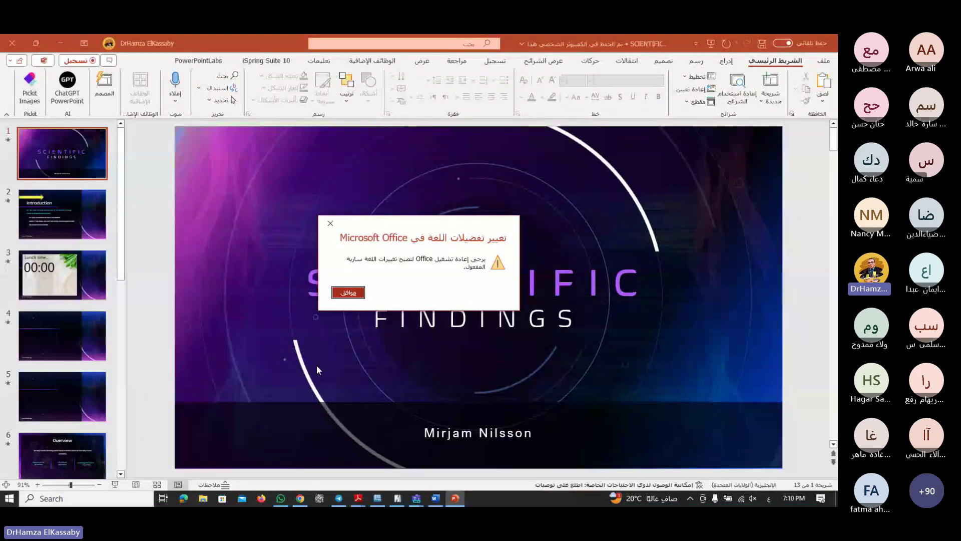
pyautogui.click(354, 292)
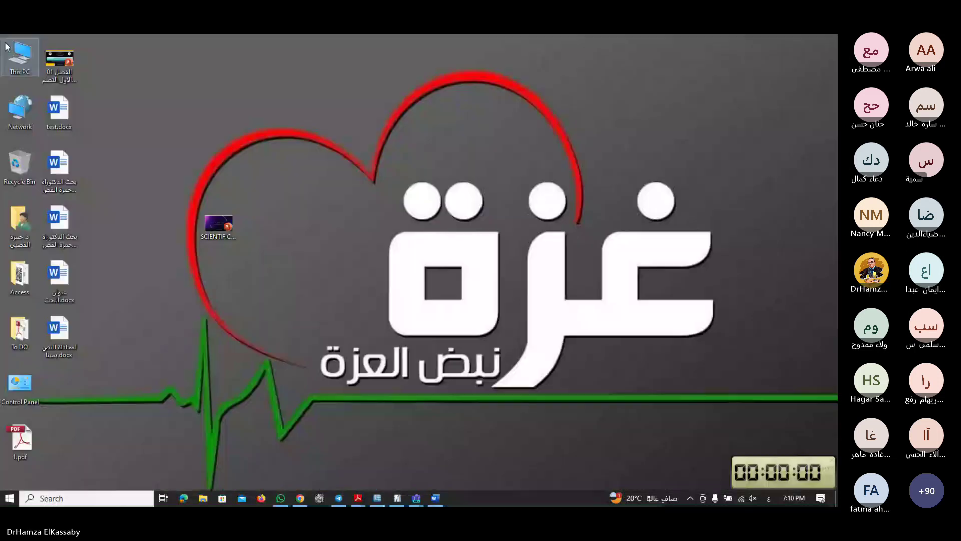
pyautogui.hotkey('alt', 'F4')
# - Reopen SCIENTIFIC.ppsx from the desktop via Open with, choosing PowerPoint
pyautogui.rightClick(223, 233)
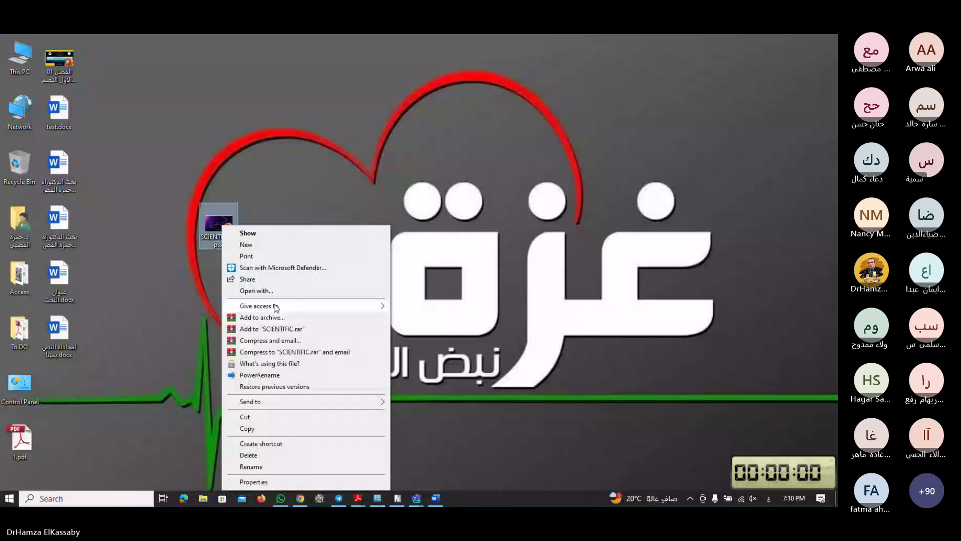
pyautogui.click(260, 290)
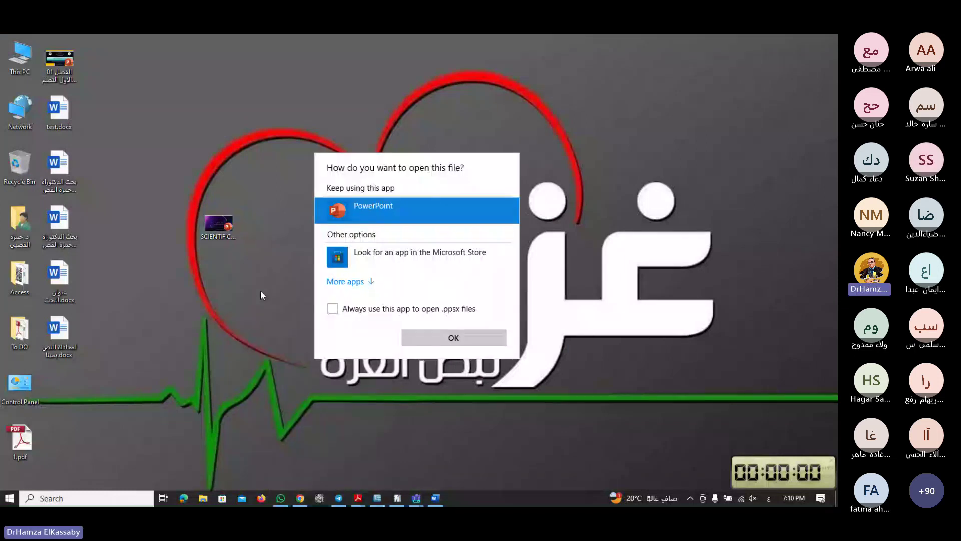
pyautogui.press('Return')
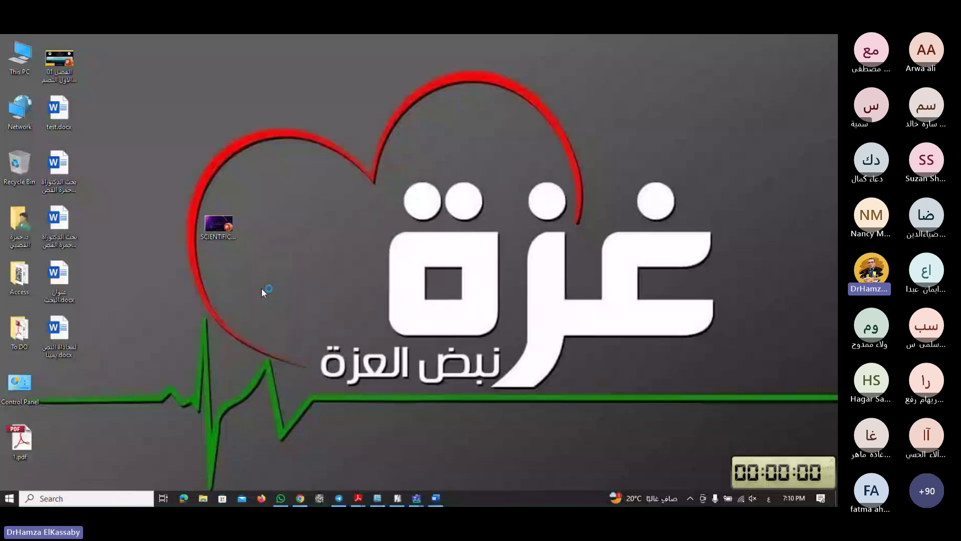